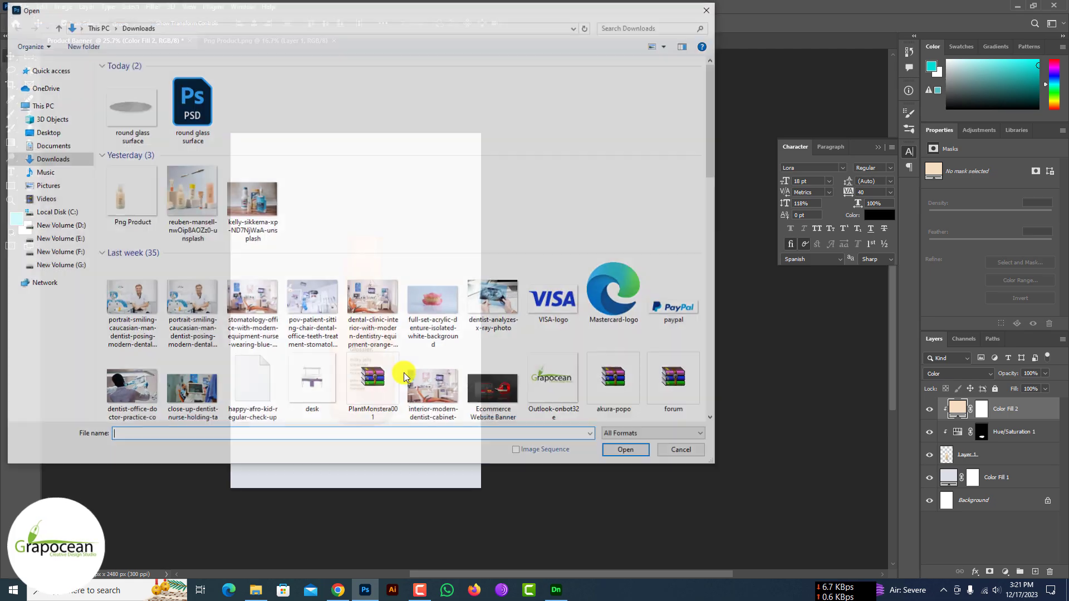
# - Open the round glass surface PSD and select its Rendered Image (Reduced Noise) layer
pyautogui.click(191, 109)
pyautogui.click(628, 452)
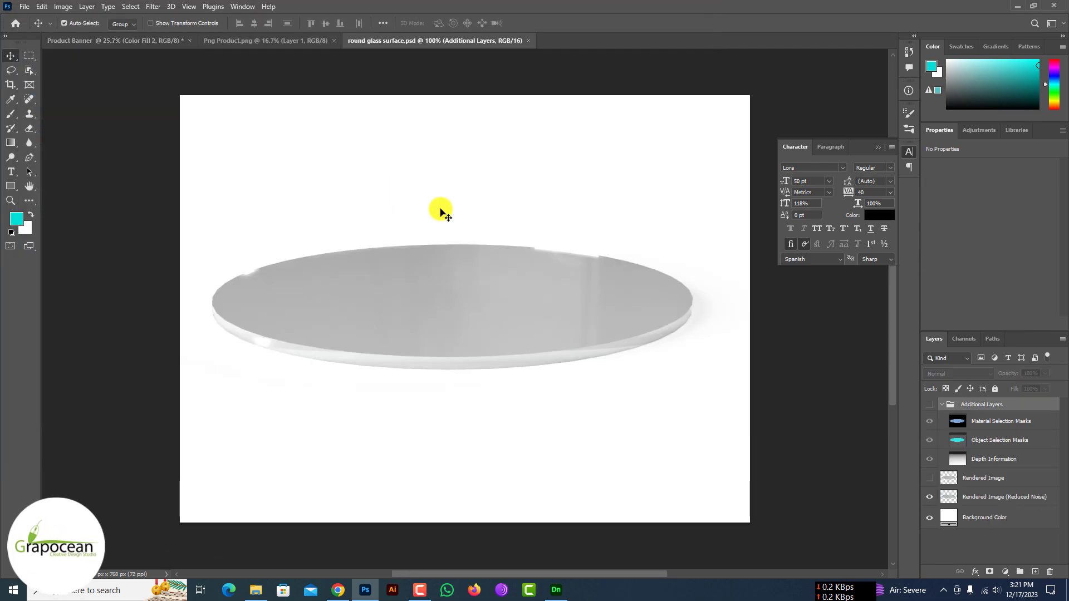
pyautogui.click(1002, 496)
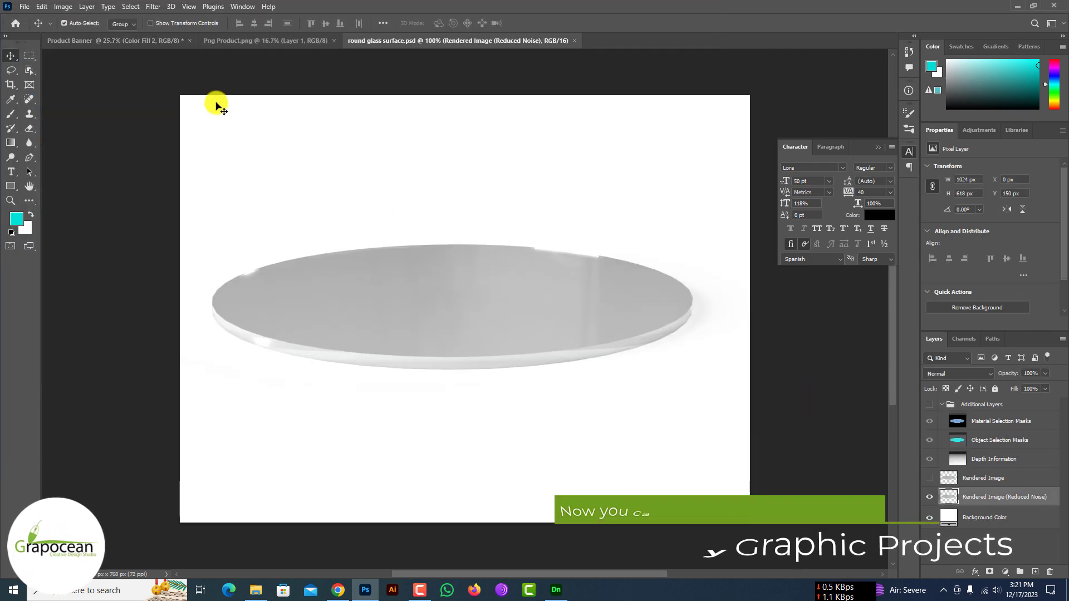
# - Paste the glass surface into the Product Banner document, place it at the bottle's base and move its layer beneath the bottle's Layer 1
pyautogui.click(114, 40)
pyautogui.hotkey('ctrl', 'v')
pyautogui.moveTo(375, 301); pyautogui.dragTo(381, 416)
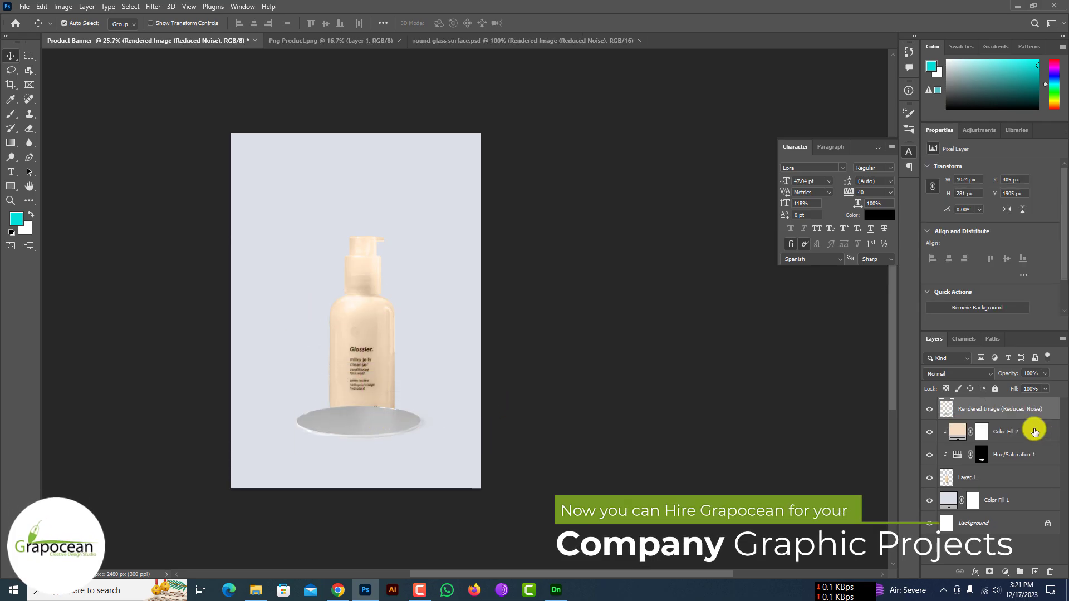
pyautogui.moveTo(1035, 431); pyautogui.dragTo(1014, 489)
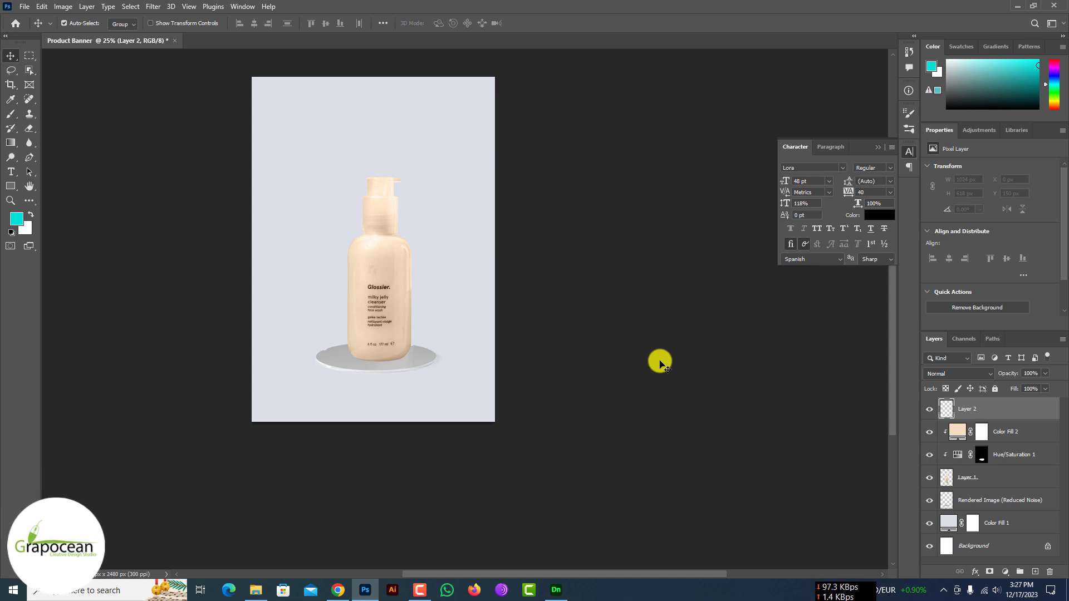
# - Duplicate the Rendered Image (Reduced Noise) layer and raise the copy to Y 1849 px to form a second tier of the plate
pyautogui.click(1000, 500)
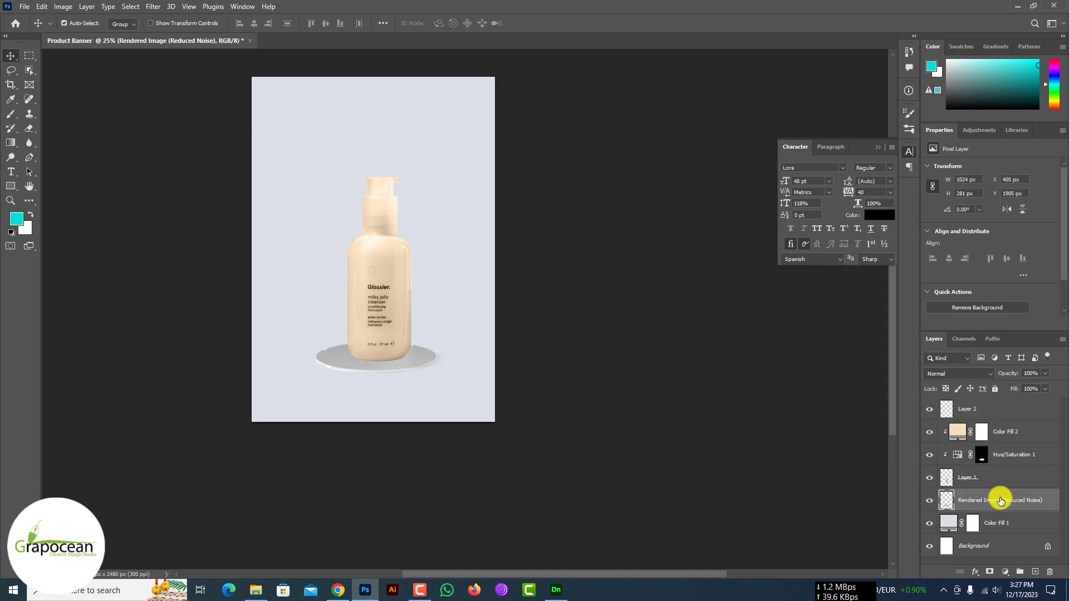
pyautogui.hotkey('ctrl', 't')
pyautogui.scroll(9, 398, 363)
pyautogui.moveTo(403, 386)
pyautogui.mouseDown()
pyautogui.moveTo(405, 402)
pyautogui.moveTo(405, 365)
pyautogui.mouseUp()
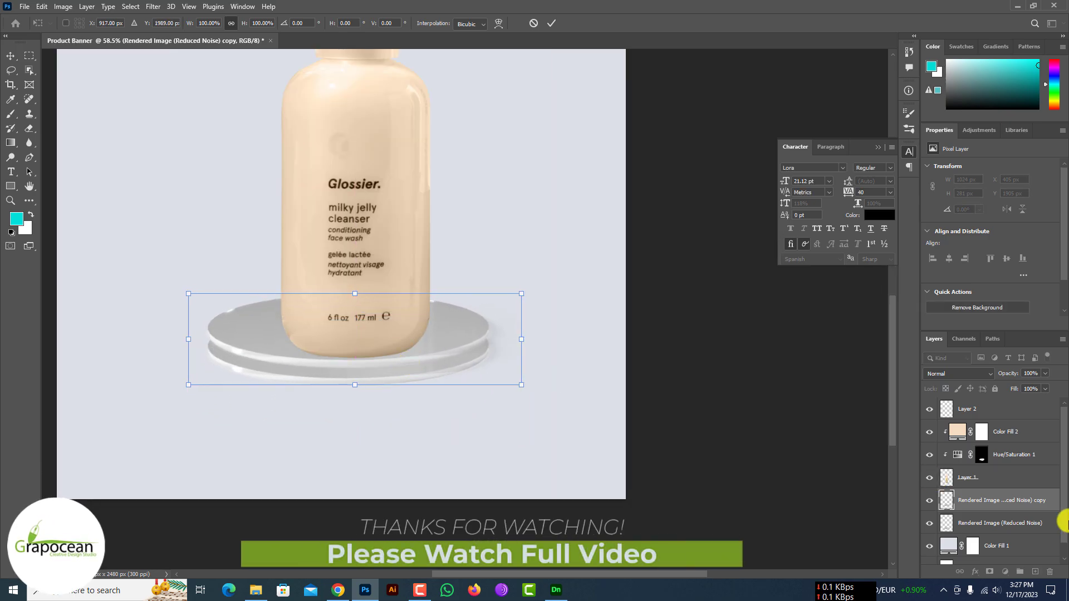
pyautogui.press('Return')
# - Add a white Color Overlay to the Rendered Image (Reduced Noise) copy layer
pyautogui.rightClick(1019, 498)
pyautogui.click(997, 54)
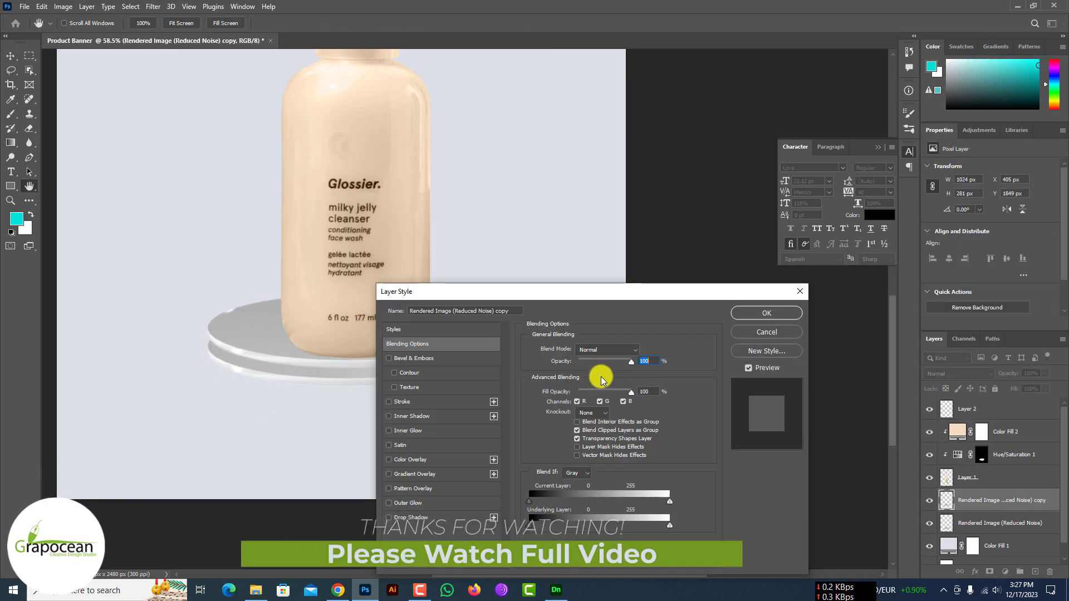
pyautogui.click(422, 459)
pyautogui.click(641, 351)
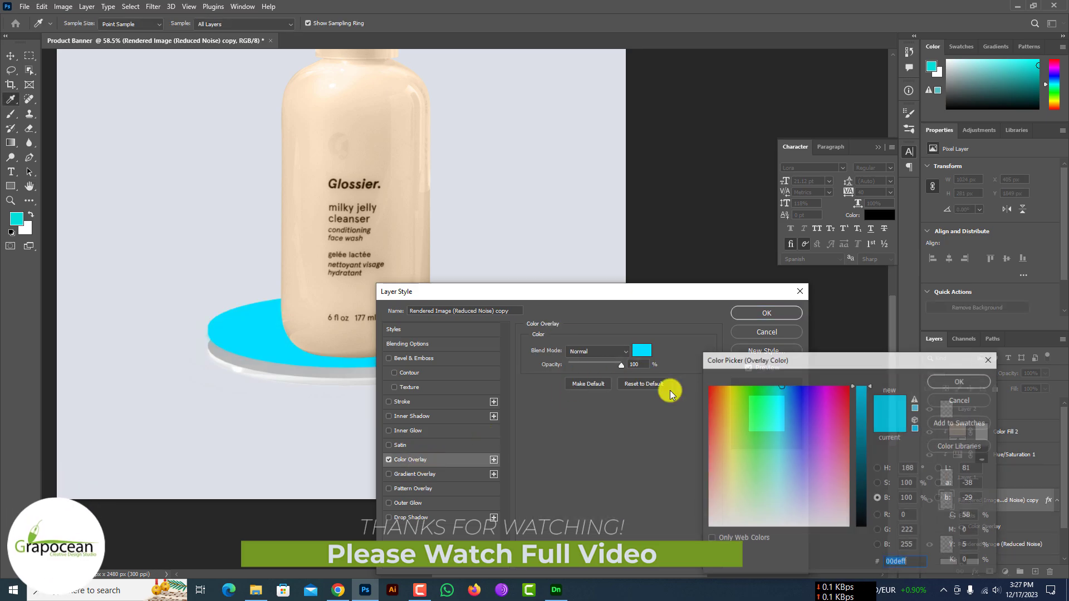
pyautogui.click(709, 384)
pyautogui.click(956, 379)
pyautogui.click(766, 313)
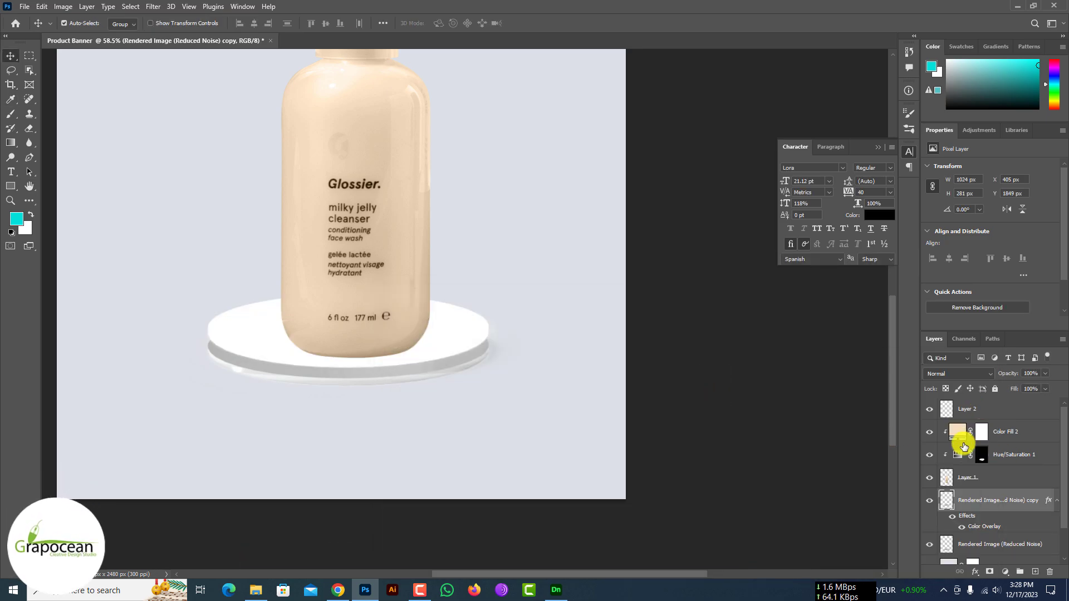
# - Add an Outer Glow to the Rendered Image (Reduced Noise) copy layer, sampling its colour from the white plate
pyautogui.rightClick(994, 502)
pyautogui.click(999, 62)
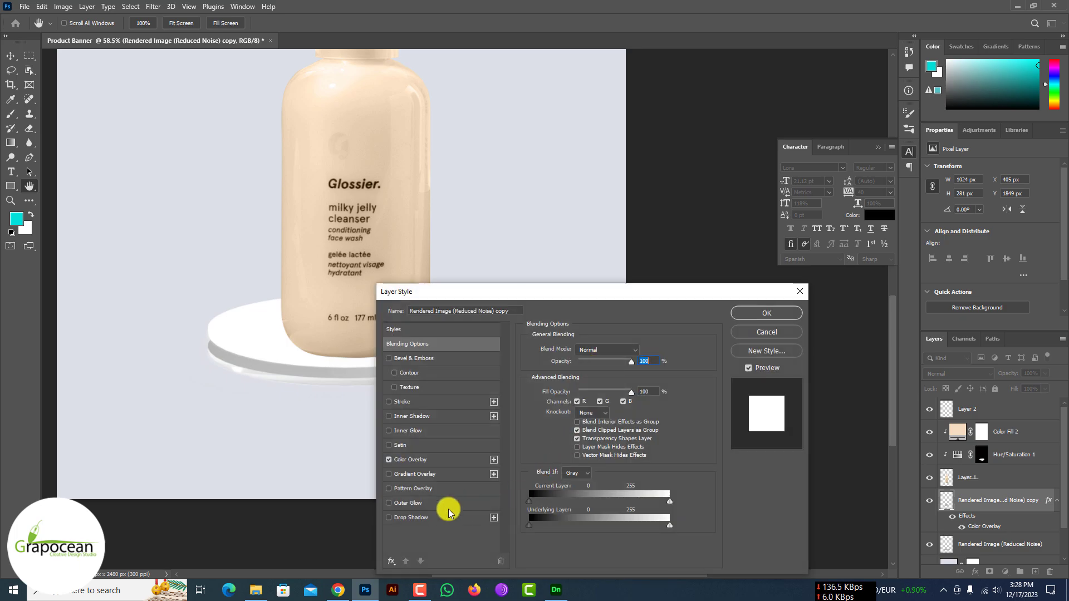
pyautogui.click(412, 502)
pyautogui.moveTo(546, 291); pyautogui.dragTo(794, 343)
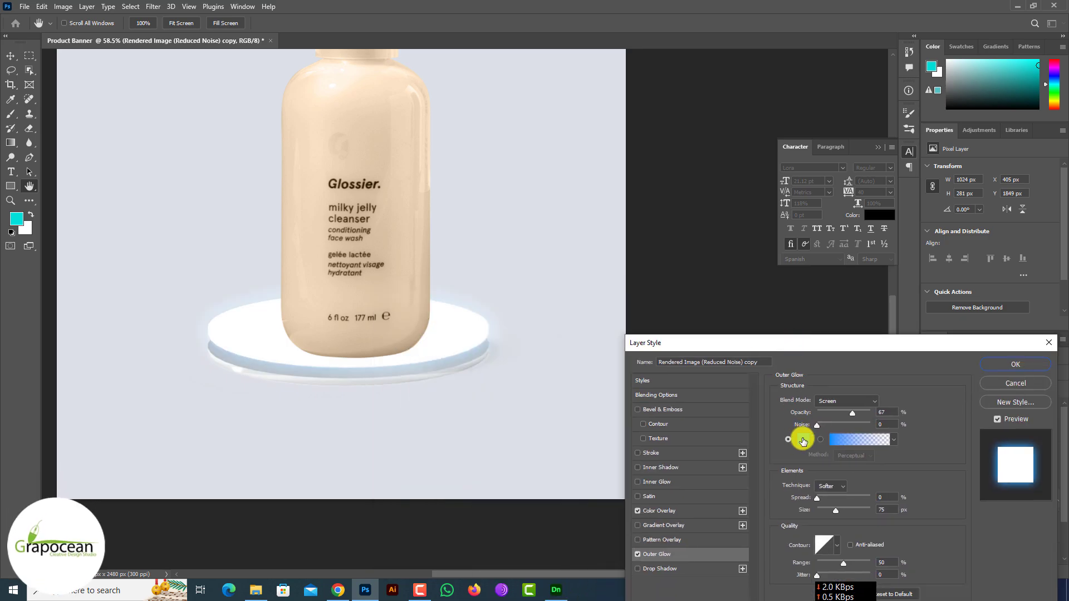
pyautogui.click(803, 439)
pyautogui.click(462, 338)
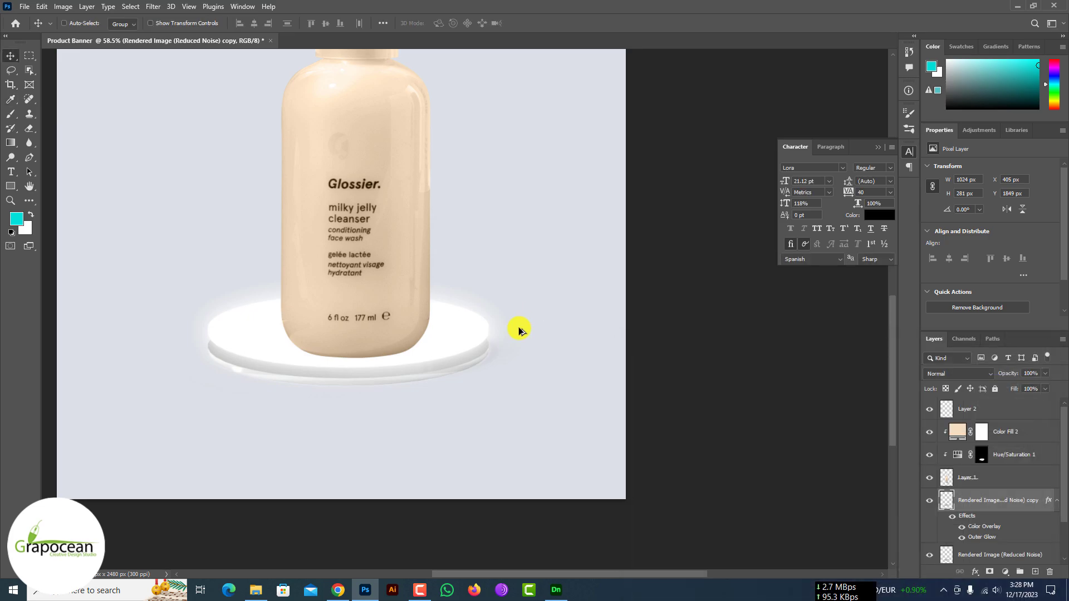
# - Select Layer 1 with its Hue/Saturation and Color Fill 2 layers and nudge the bottle slightly on the plate
pyautogui.scroll(1, 418, 362)
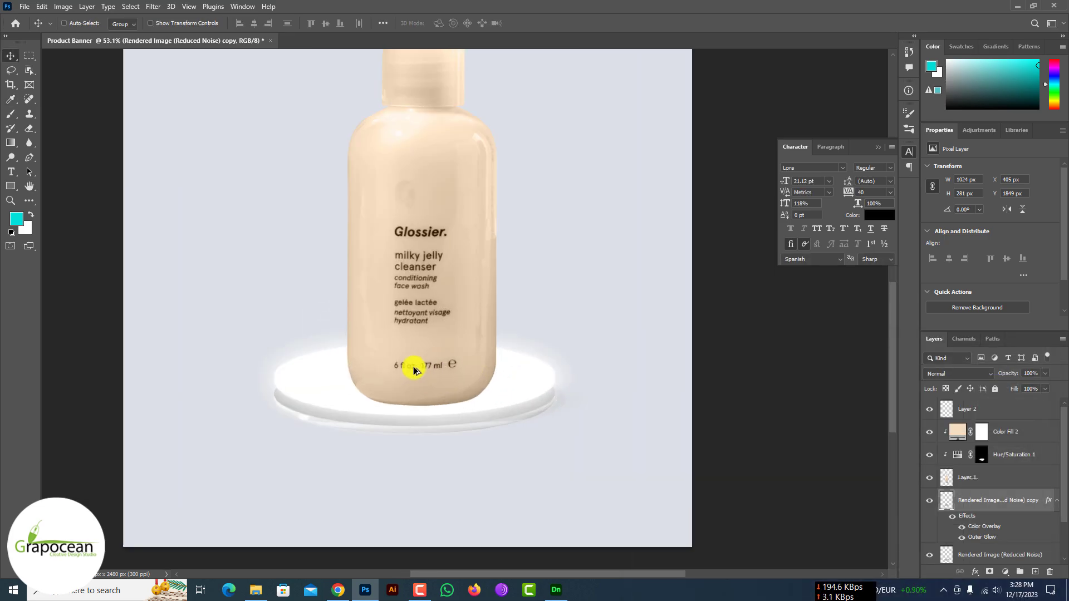
pyautogui.keyDown('ctrl'); pyautogui.click(1030, 474); pyautogui.keyUp('ctrl')
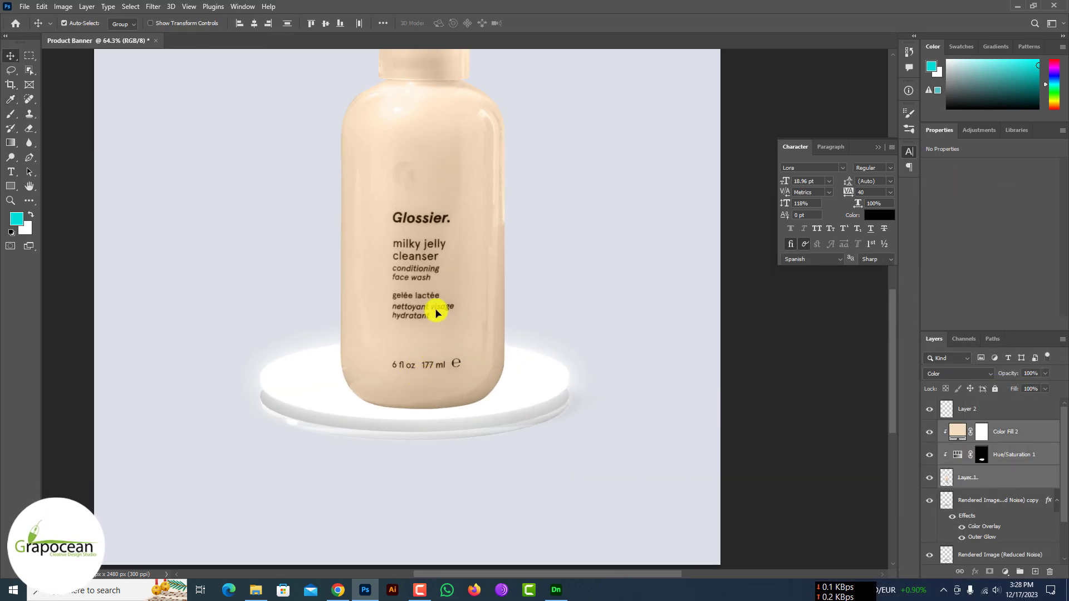
pyautogui.scroll(-5, 501, 356)
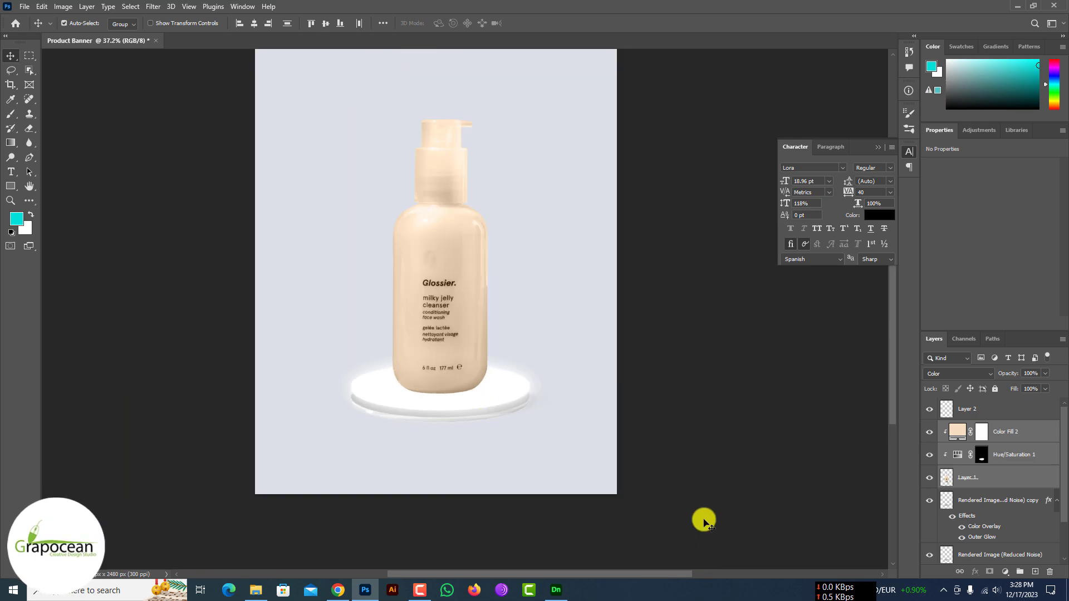
pyautogui.scroll(-2, 489, 432)
pyautogui.scroll(6, 406, 382)
pyautogui.moveTo(408, 379)
pyautogui.mouseDown()
pyautogui.moveTo(412, 423)
pyautogui.moveTo(412, 381)
pyautogui.mouseUp()
# - Compare the plate copy with and without its Color Overlay and adjust the overlay's opacity
pyautogui.click(1048, 504)
pyautogui.click(928, 499)
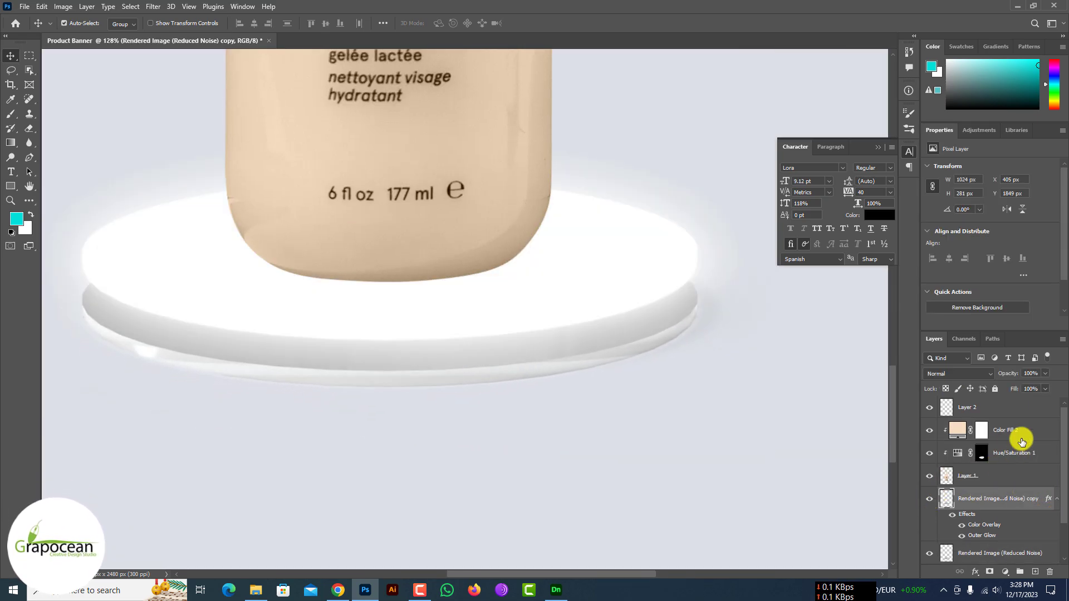
pyautogui.click(962, 525)
pyautogui.click(962, 526)
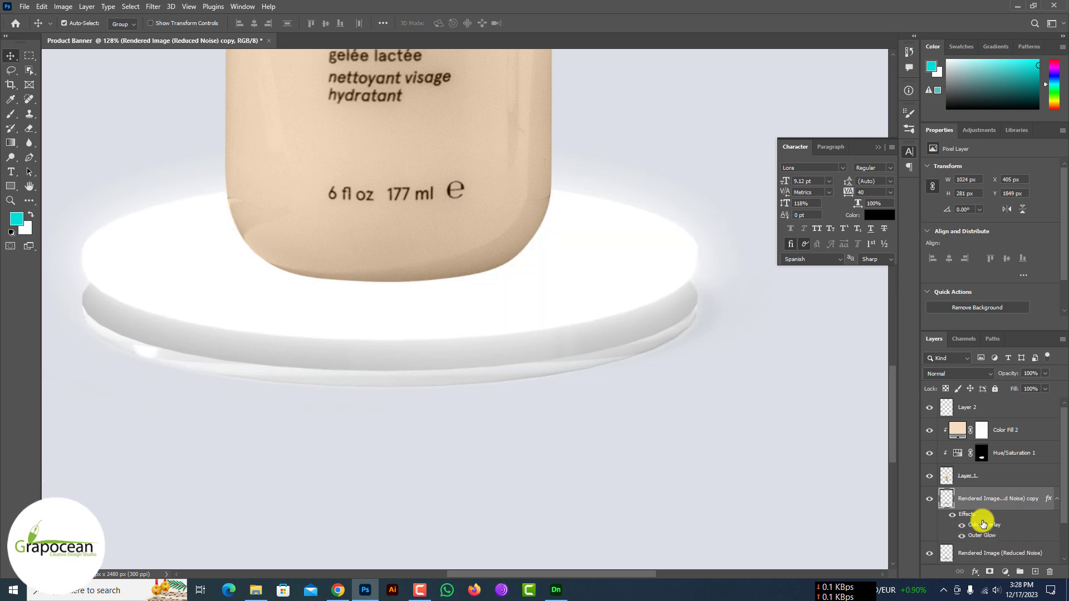
pyautogui.doubleClick(984, 525)
pyautogui.moveTo(855, 365); pyautogui.dragTo(860, 368)
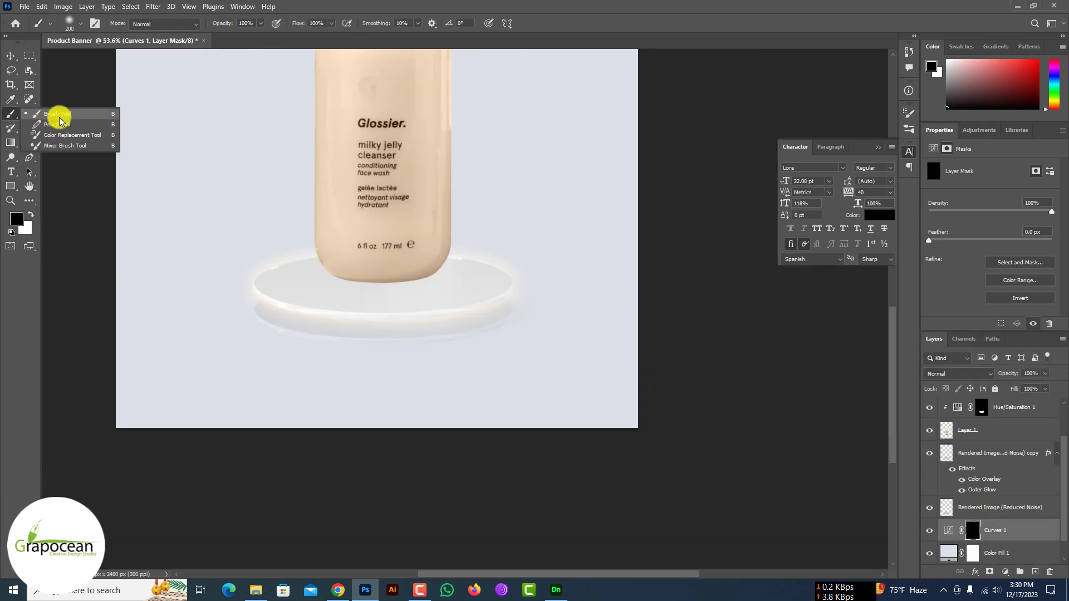
# - Paint white on the Curves 1 layer mask across the backdrop above the plate with a 500 px brush at 29% opacity and 26% flow
pyautogui.click(61, 115)
pyautogui.hotkey('ctrl', 'z')
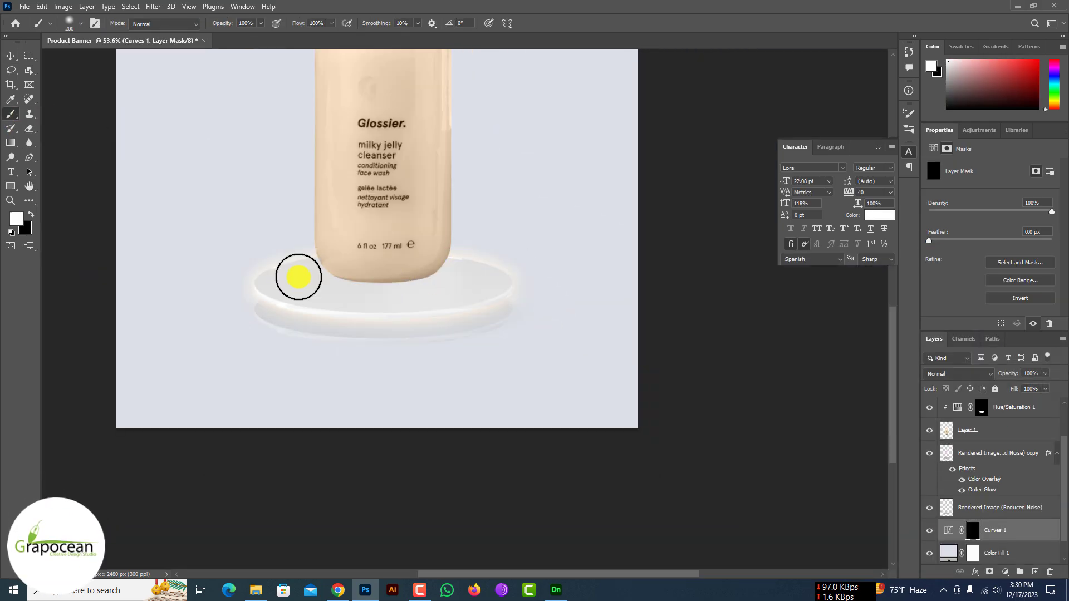
pyautogui.press(']')
pyautogui.press(']')
pyautogui.press(']')
pyautogui.press(']')
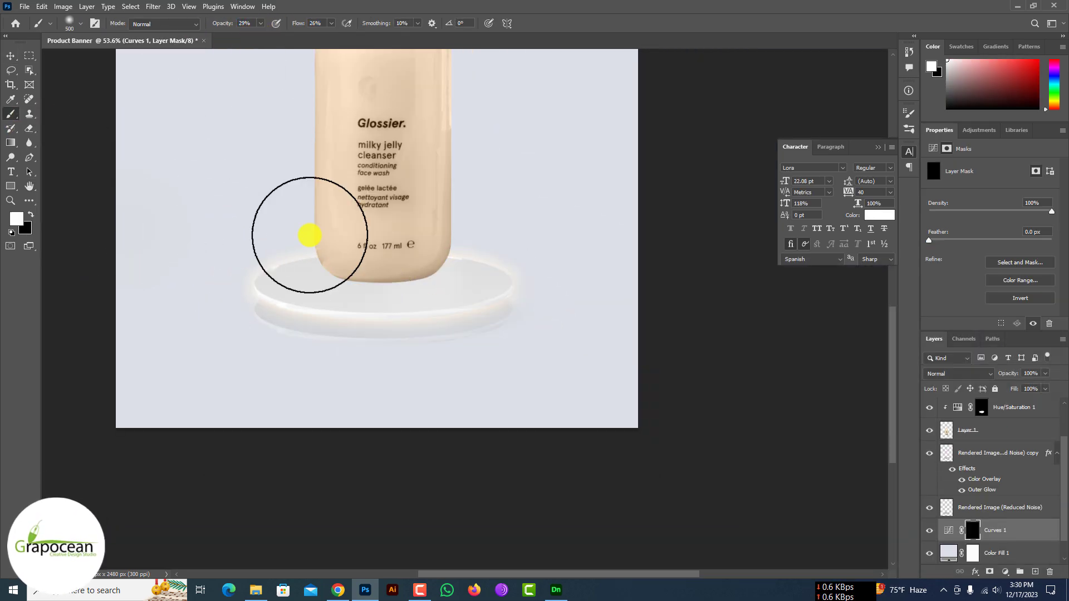
pyautogui.moveTo(145, 255); pyautogui.dragTo(558, 245)
# - Strengthen the backdrop shading on the Curves 1 mask with the brush at 47% opacity and 100% flow
pyautogui.moveTo(222, 23); pyautogui.dragTo(233, 23)
pyautogui.moveTo(297, 24); pyautogui.dragTo(339, 23)
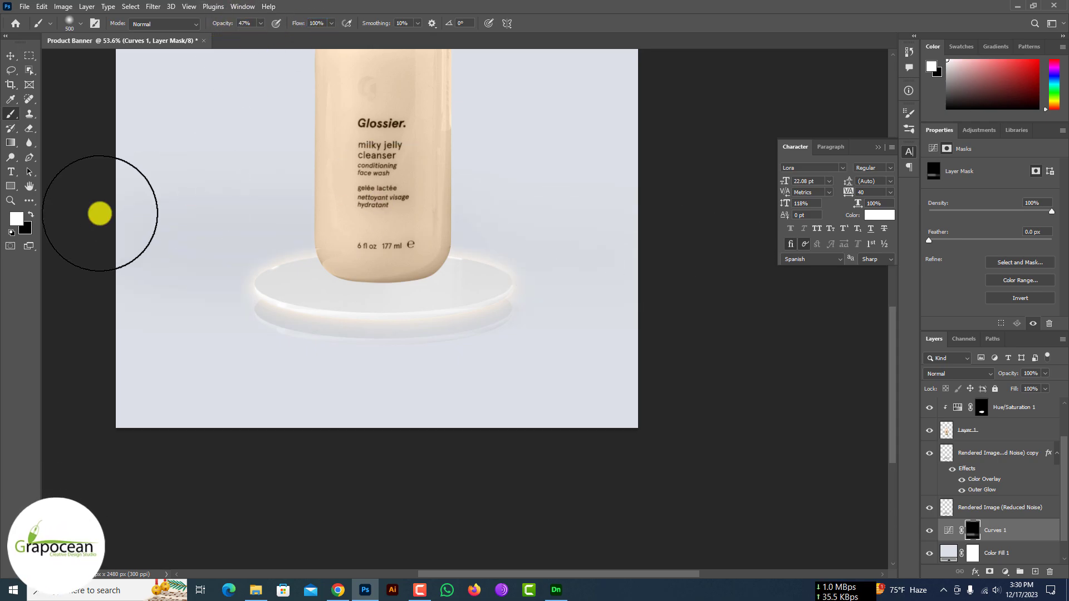
pyautogui.moveTo(100, 214); pyautogui.dragTo(713, 234)
pyautogui.scroll(-5, 440, 344)
pyautogui.scroll(2, 412, 336)
pyautogui.moveTo(288, 265); pyautogui.dragTo(537, 295)
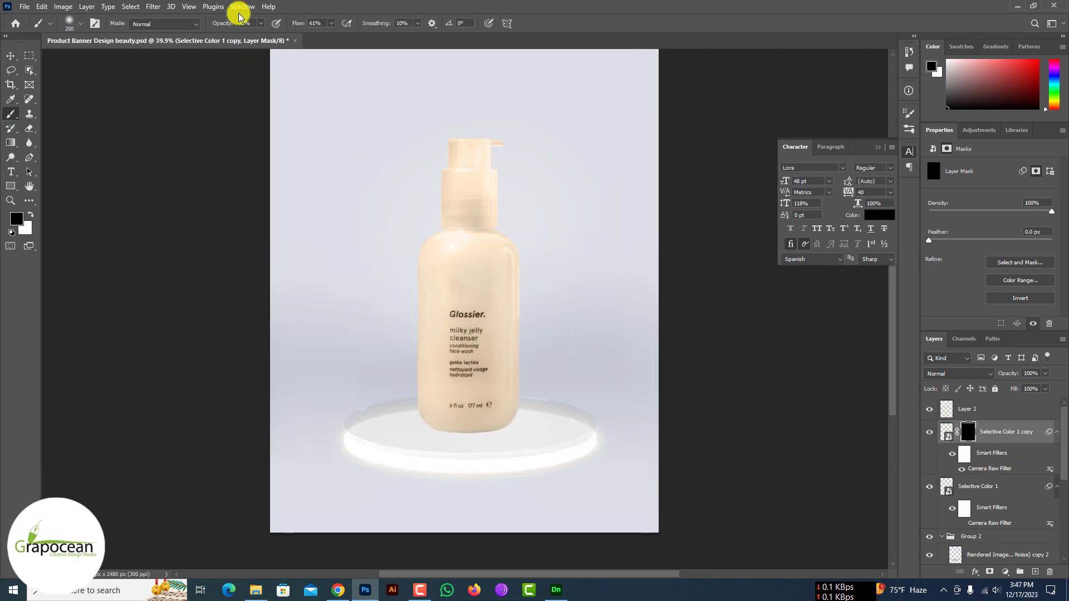
# - Paint over the bottle on the Selective Color 1 copy mask, raising the brush to 30% opacity and 59% flow
pyautogui.moveTo(291, 24); pyautogui.dragTo(274, 24)
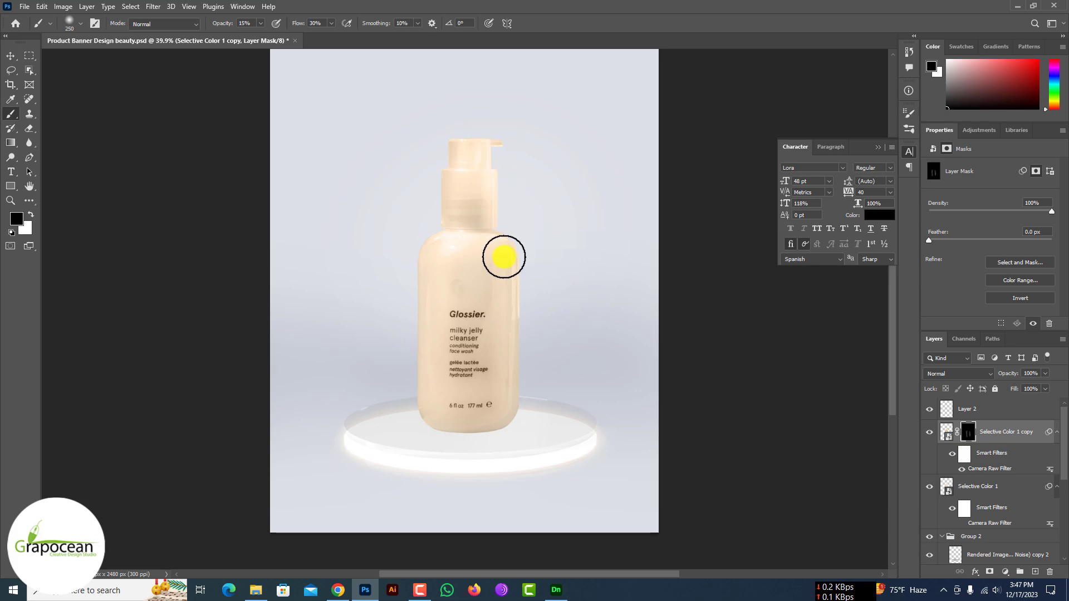
pyautogui.moveTo(229, 27); pyautogui.dragTo(237, 27)
pyautogui.moveTo(297, 27); pyautogui.dragTo(314, 26)
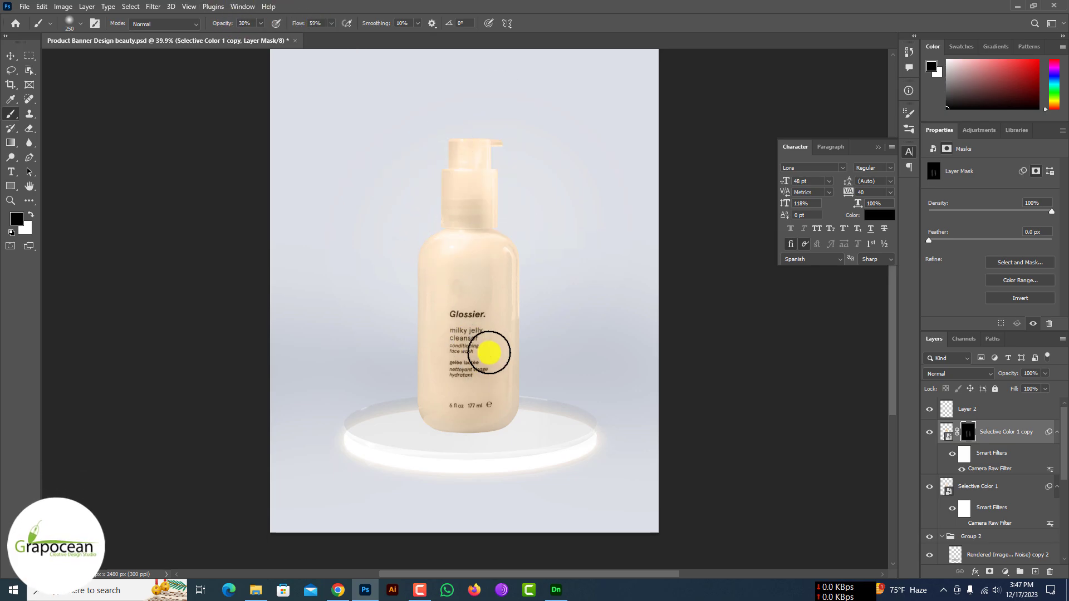
pyautogui.press('x')
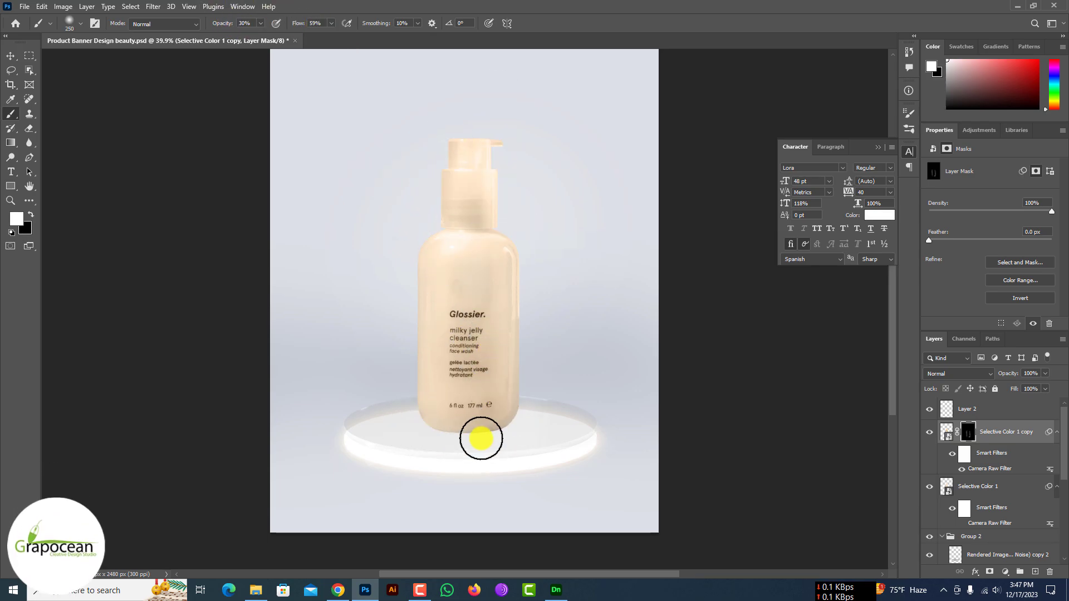
# - Paint white from the bottle's pump down to its shoulder on the mask at 44% opacity, and set the brush flow to 42%
pyautogui.scroll(2, 505, 375)
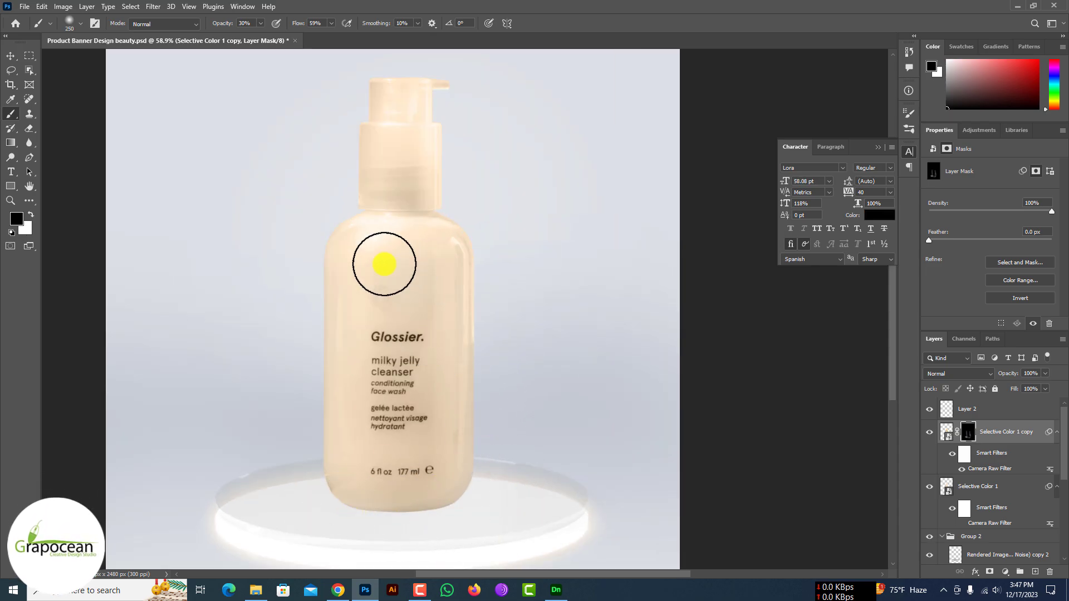
pyautogui.moveTo(220, 26); pyautogui.dragTo(228, 25)
pyautogui.moveTo(399, 106); pyautogui.dragTo(397, 268)
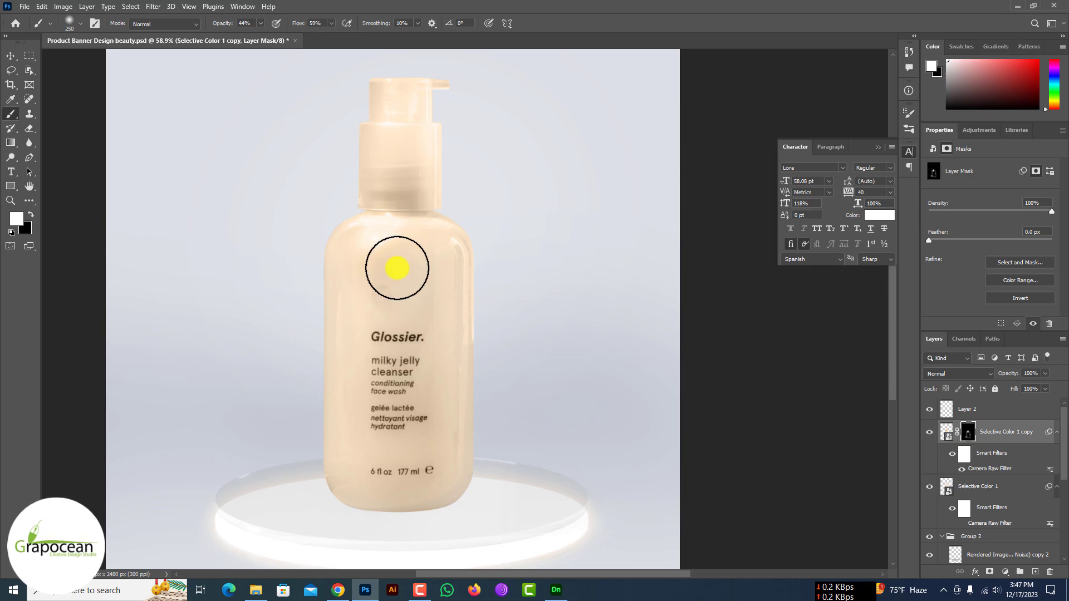
pyautogui.moveTo(300, 24); pyautogui.dragTo(290, 24)
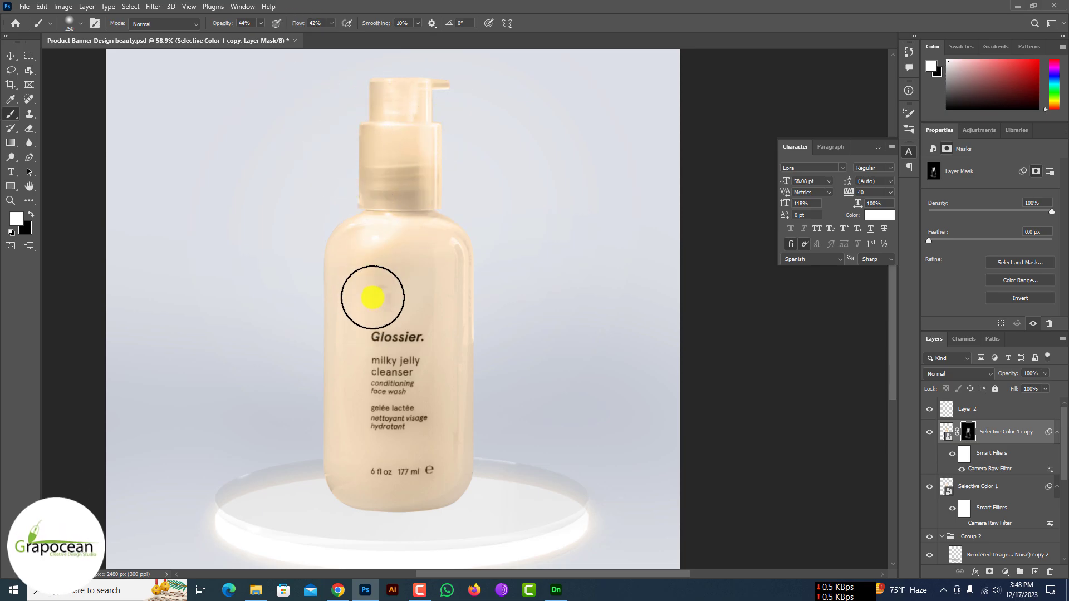
# - Check the retouched bottle up close and in the full banner, and save the document
pyautogui.scroll(-2, 512, 387)
pyautogui.scroll(3, 433, 352)
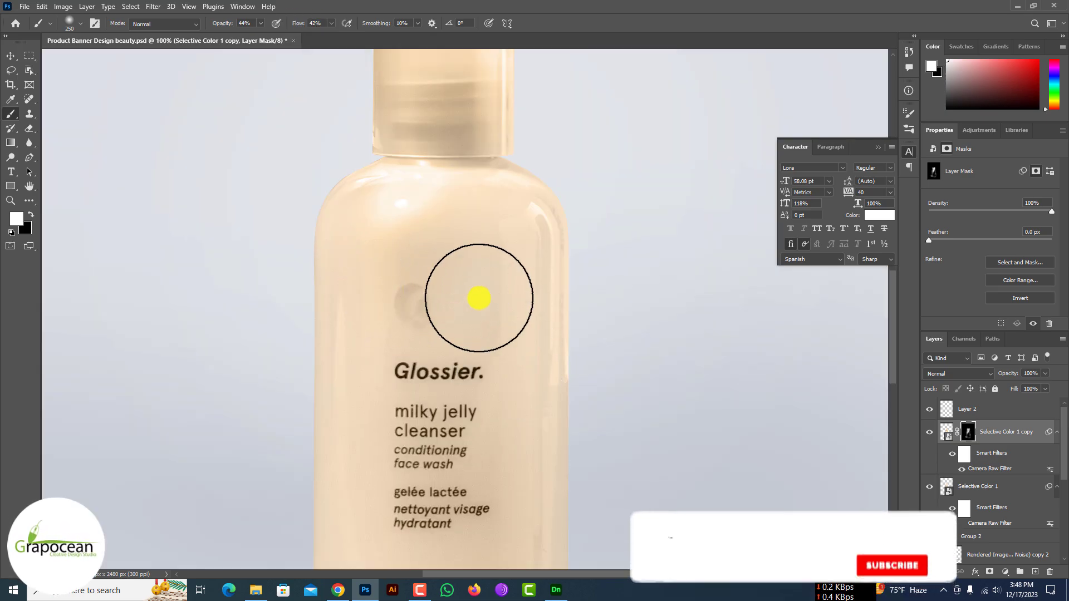
pyautogui.scroll(-2, 439, 367)
pyautogui.scroll(-2, 429, 388)
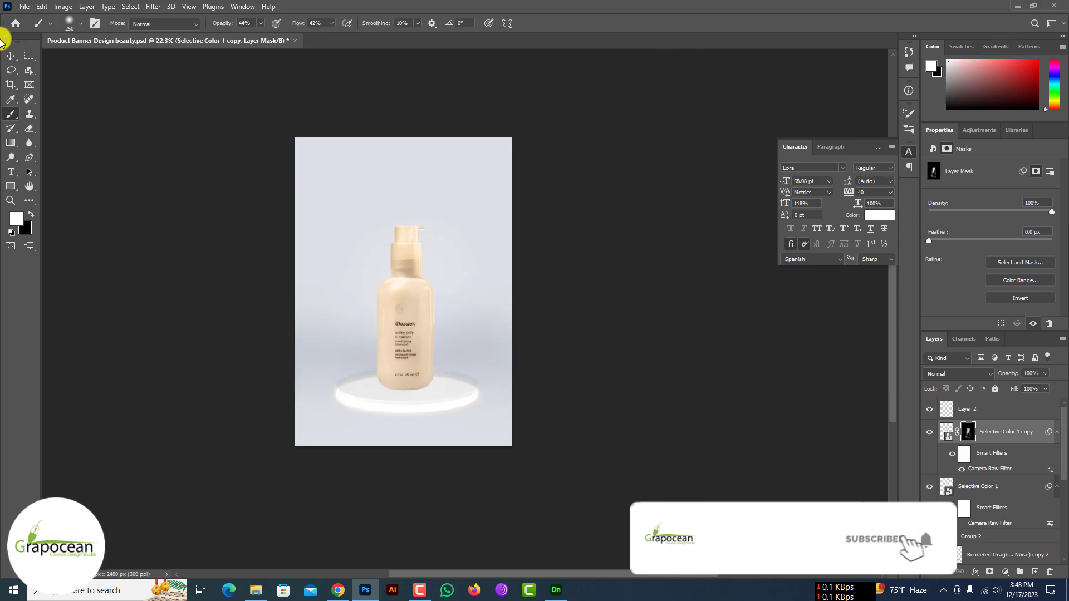
pyautogui.hotkey('ctrl', 's')
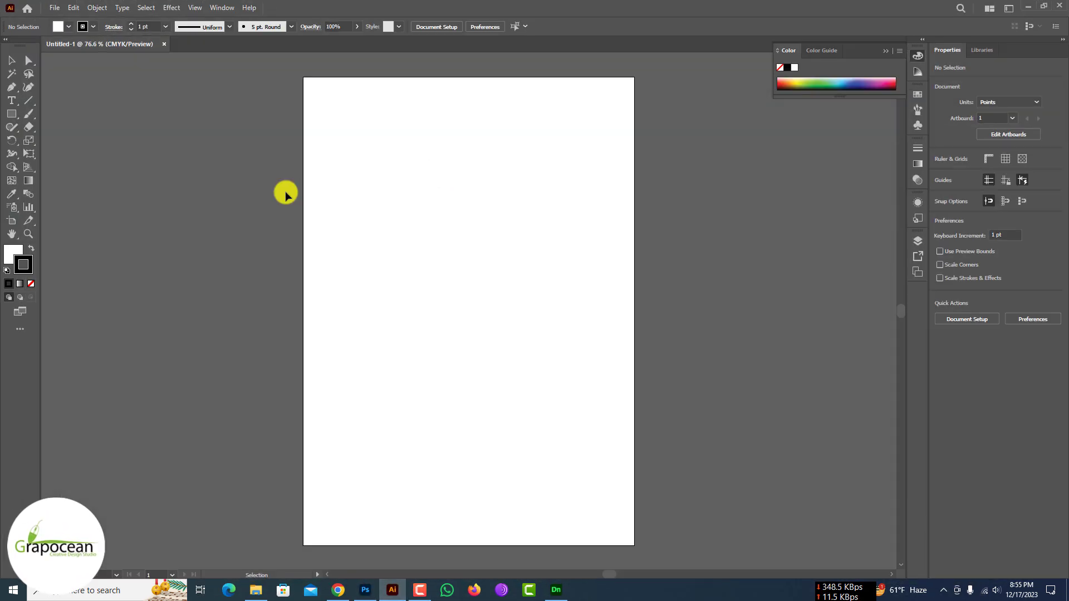
# - Switch to Illustrator and draw a rounded rectangle about 117 × 117 pt with 12 pt corners beside the artboard
pyautogui.moveTo(11, 114); pyautogui.dragTo(49, 133)
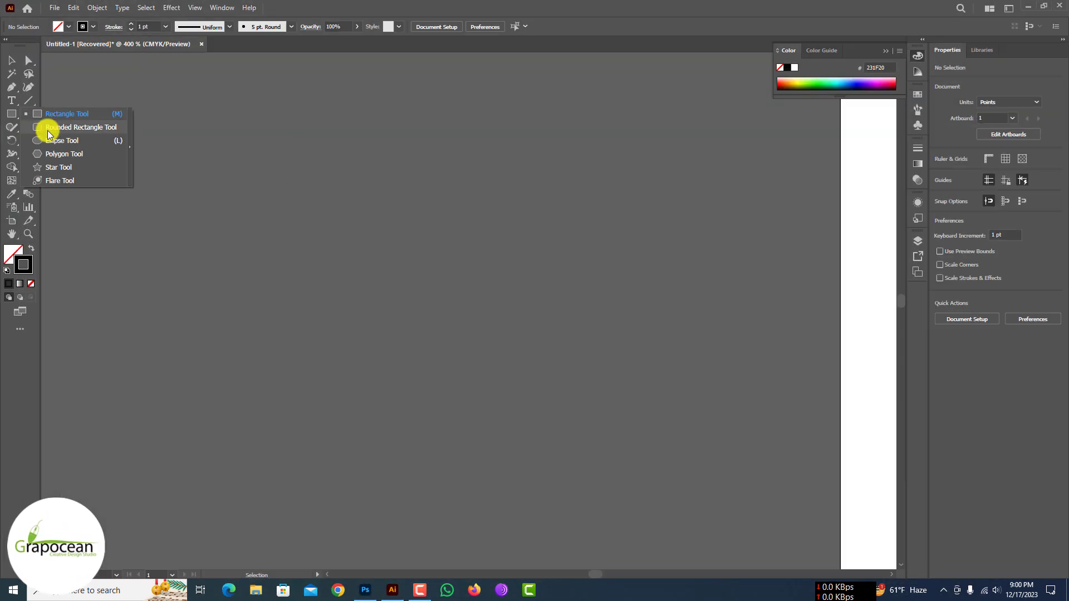
pyautogui.click(55, 127)
pyautogui.moveTo(280, 106); pyautogui.dragTo(620, 446)
# - Give the rounded square a white stroke and align the stroke to the inside
pyautogui.click(92, 26)
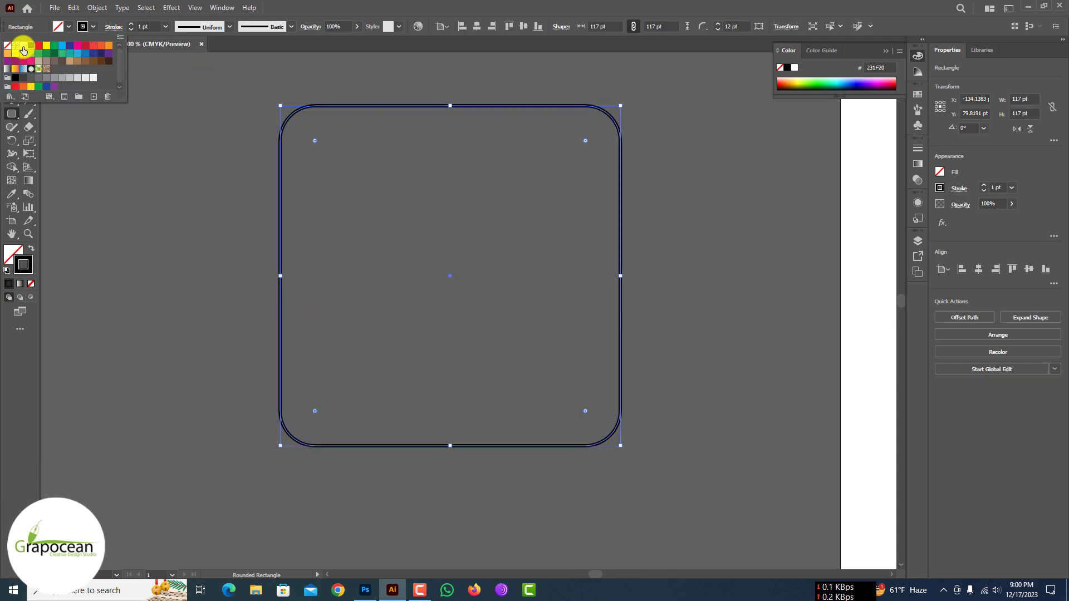
pyautogui.click(23, 47)
pyautogui.click(116, 31)
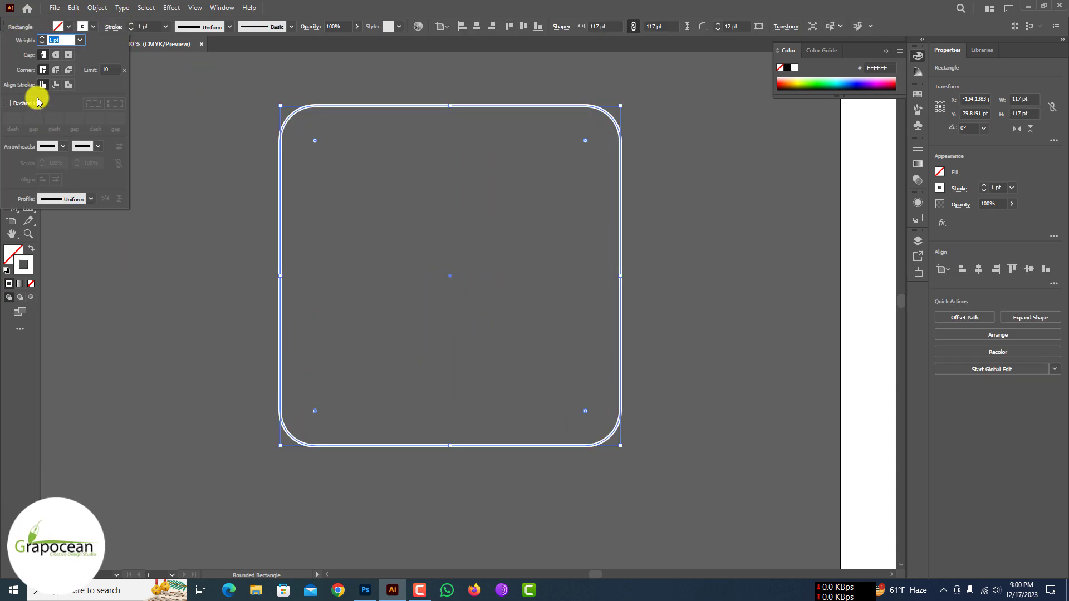
pyautogui.click(55, 86)
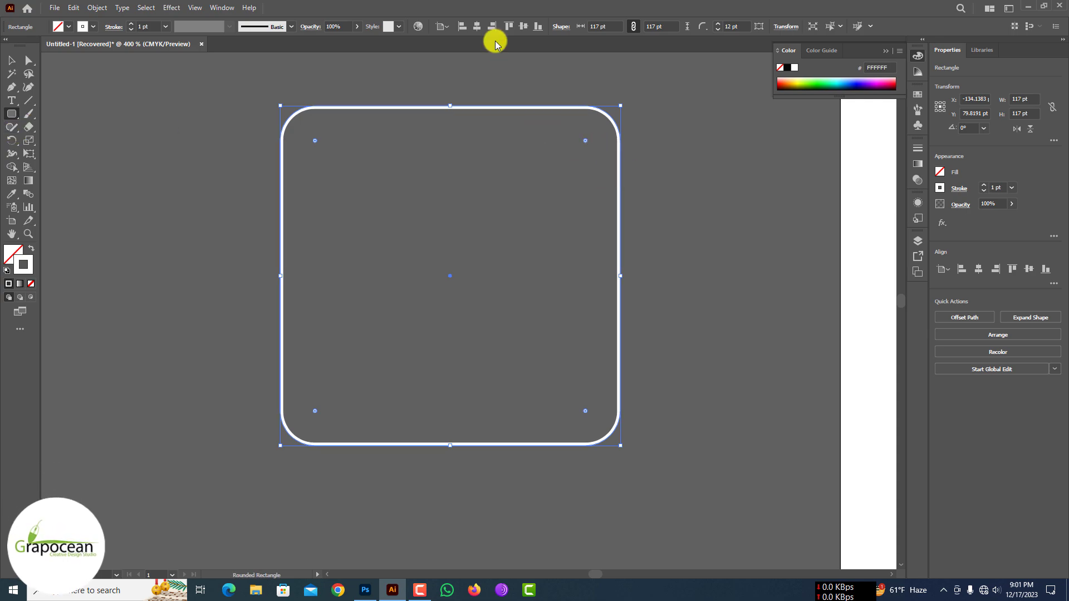
# - Align the stroke of the duplicate rounded square to the centre of its path and set its weight to 2 pt
pyautogui.click(88, 29)
pyautogui.click(87, 29)
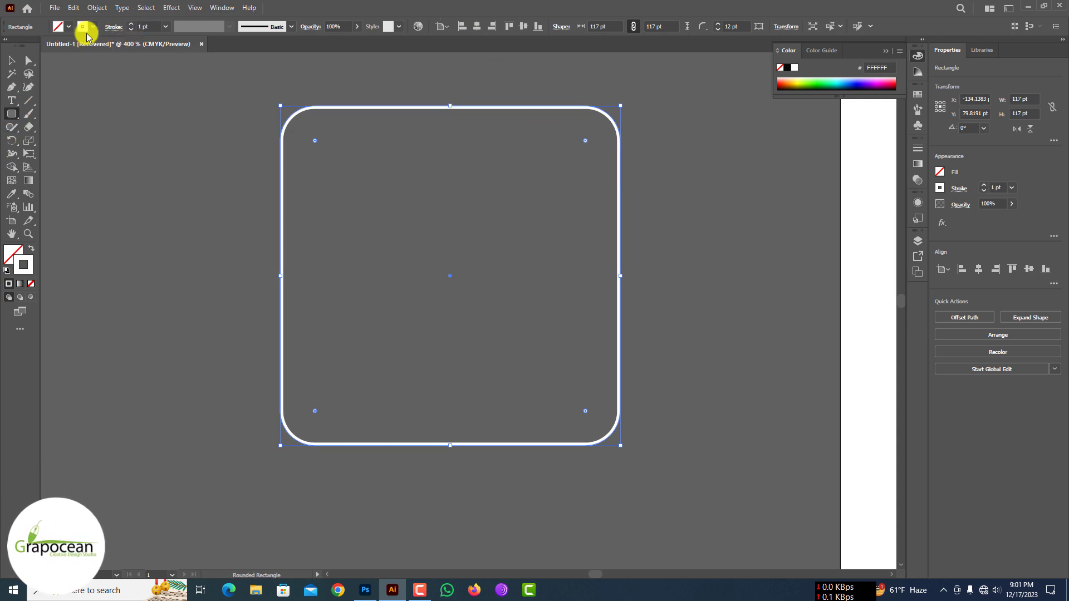
pyautogui.click(86, 27)
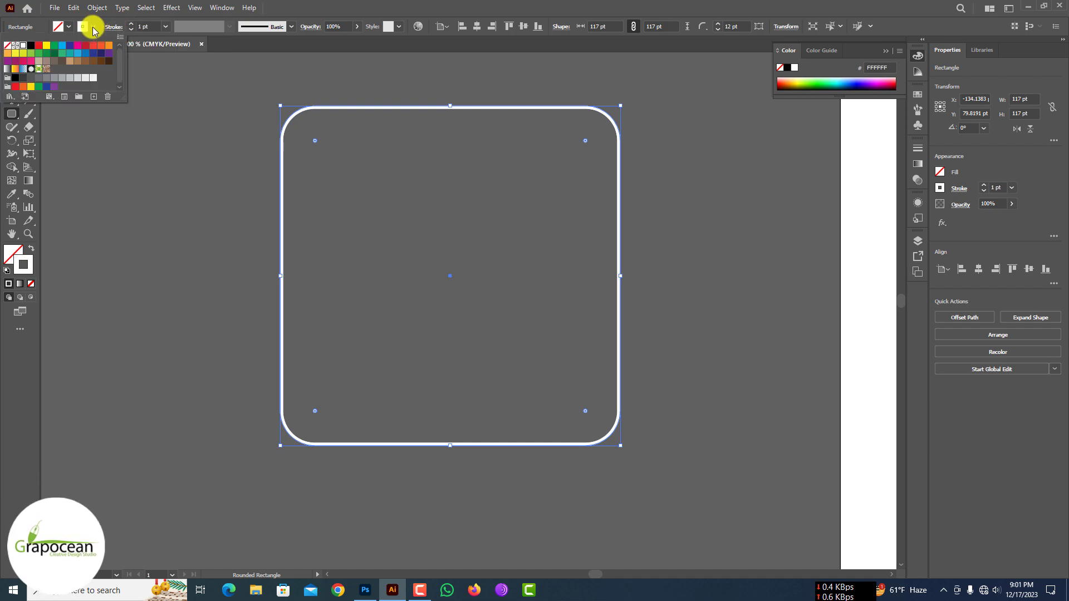
pyautogui.click(119, 29)
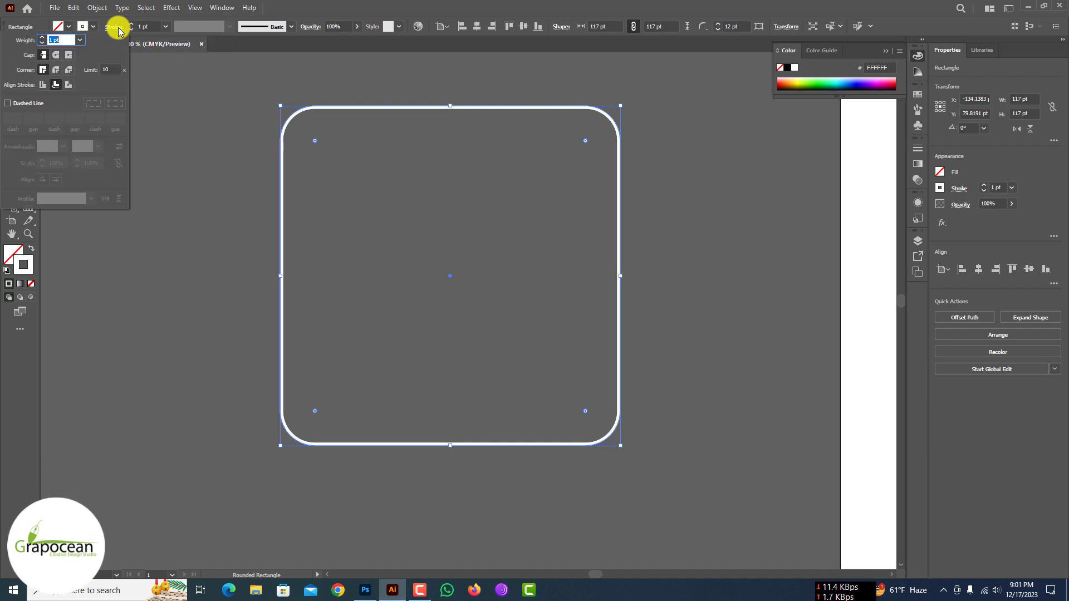
pyautogui.click(43, 86)
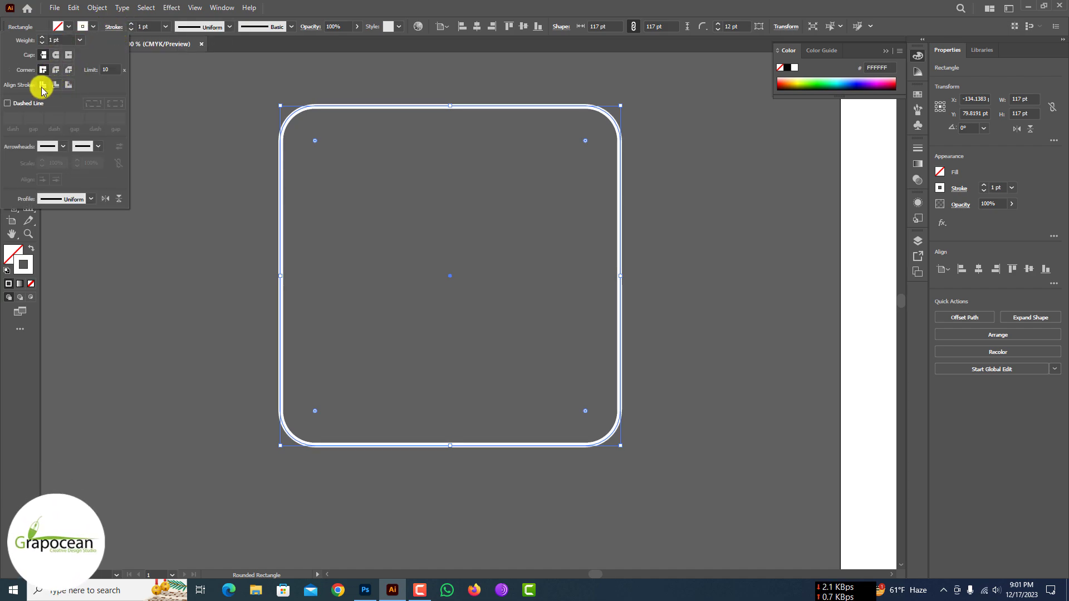
pyautogui.click(130, 23)
pyautogui.click(87, 26)
pyautogui.click(257, 165)
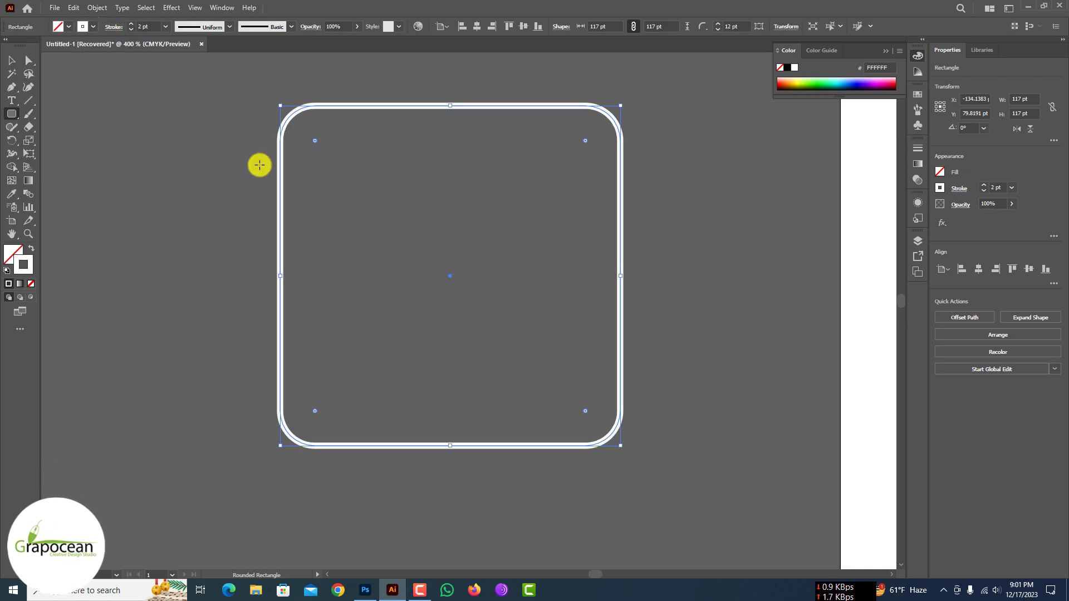
# - Try moving the two stacked rounded squares apart and undo each move
pyautogui.click(10, 61)
pyautogui.click(308, 128)
pyautogui.moveTo(290, 117); pyautogui.dragTo(345, 160)
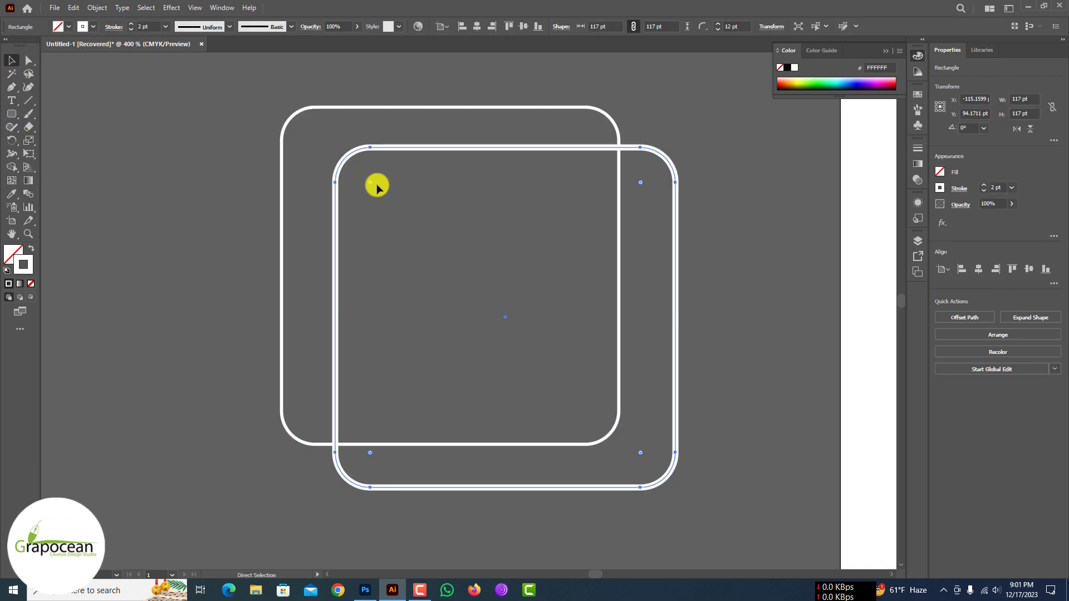
pyautogui.hotkey('ctrl', 'z')
pyautogui.click(666, 135)
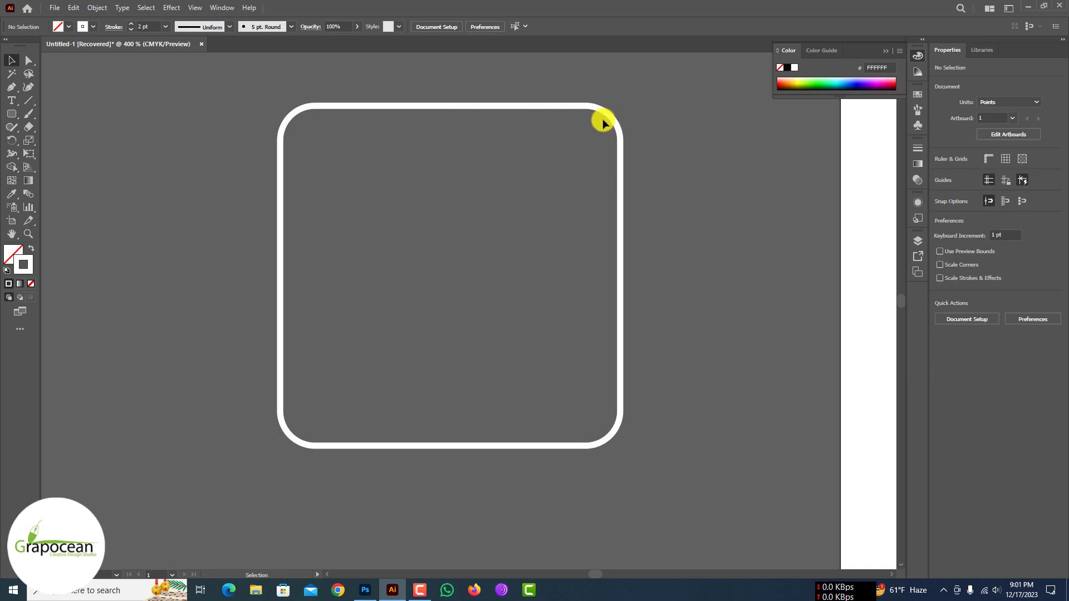
pyautogui.moveTo(611, 120); pyautogui.dragTo(659, 229)
pyautogui.hotkey('ctrl', 'z')
# - Colour the stroke of the inner 1 pt rounded square light grey, D1D3D4
pyautogui.click(85, 30)
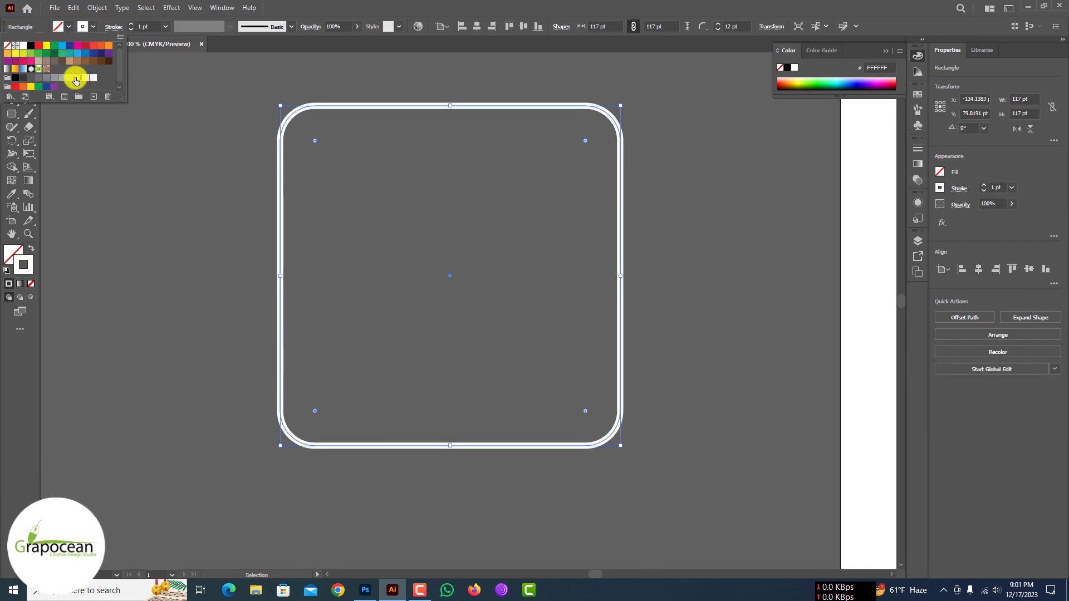
pyautogui.click(76, 81)
pyautogui.click(175, 264)
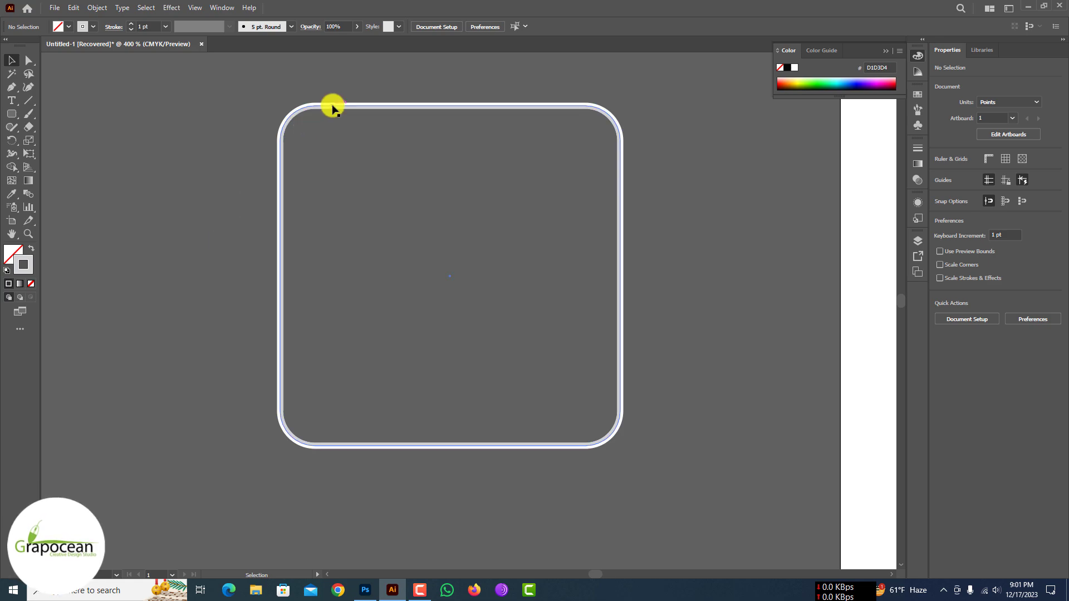
pyautogui.click(333, 107)
pyautogui.click(586, 135)
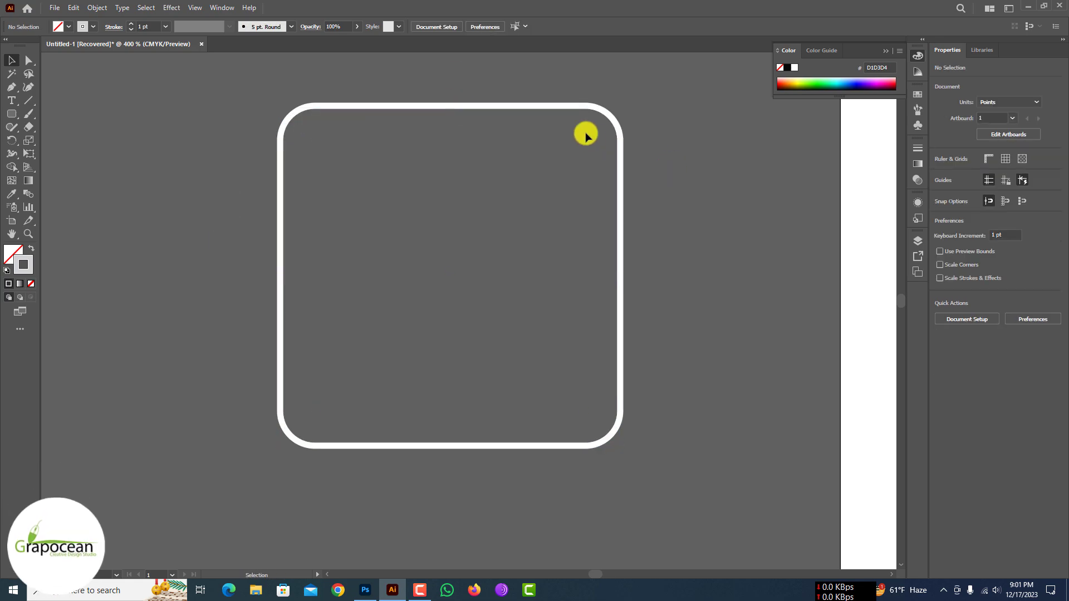
# - Colour the stroke of the 2 pt rounded square grey, BCBEC0
pyautogui.click(573, 106)
pyautogui.click(86, 27)
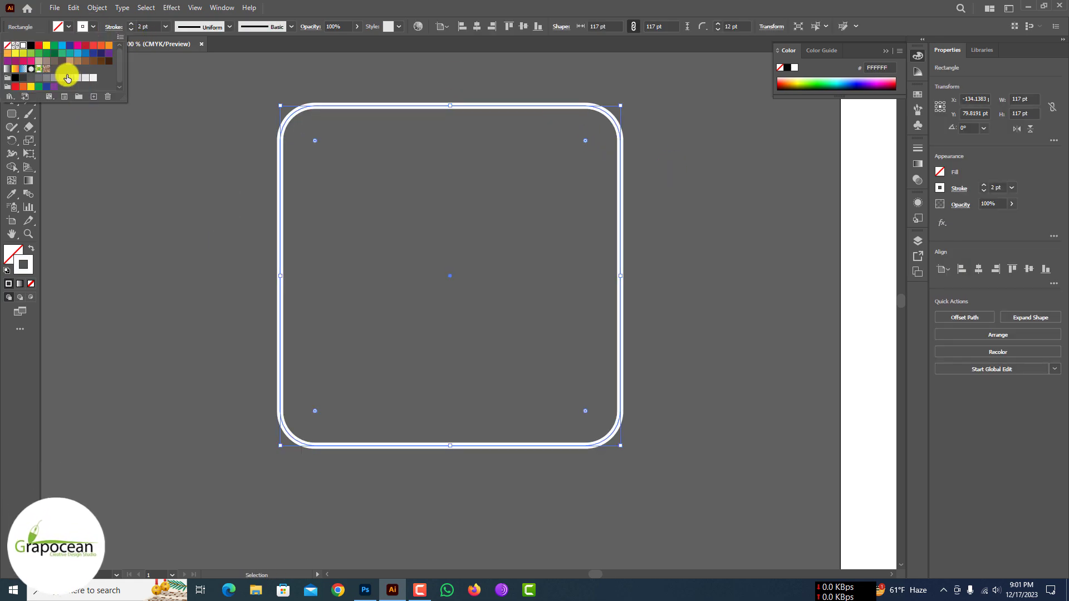
pyautogui.click(67, 79)
pyautogui.press('a')
pyautogui.click(458, 107)
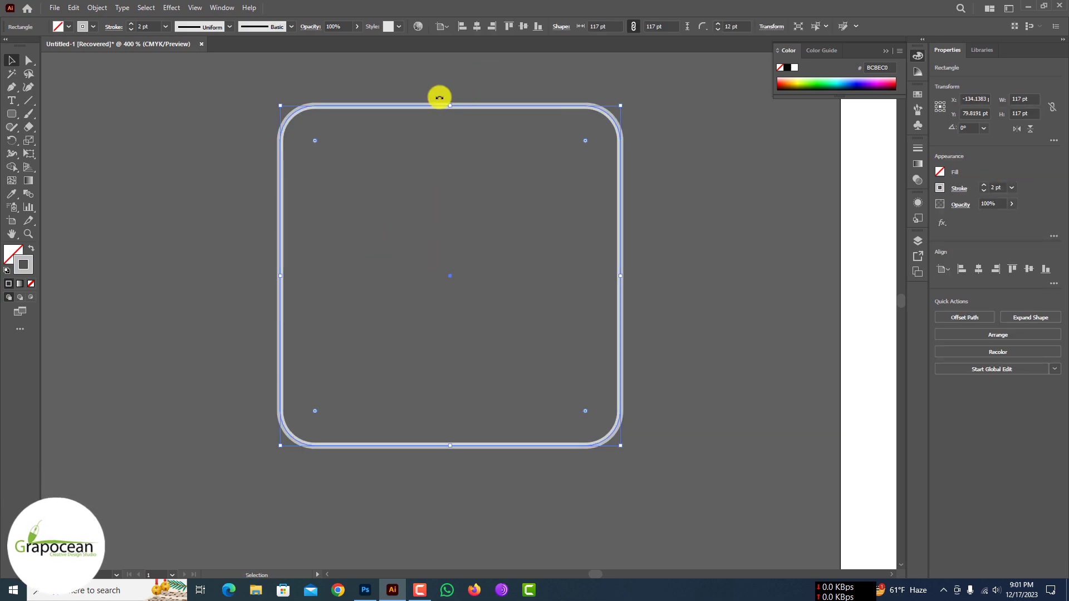
# - Set the stroke of the inner 1 pt rounded square to white
pyautogui.click(596, 139)
pyautogui.scroll(2, 623, 198)
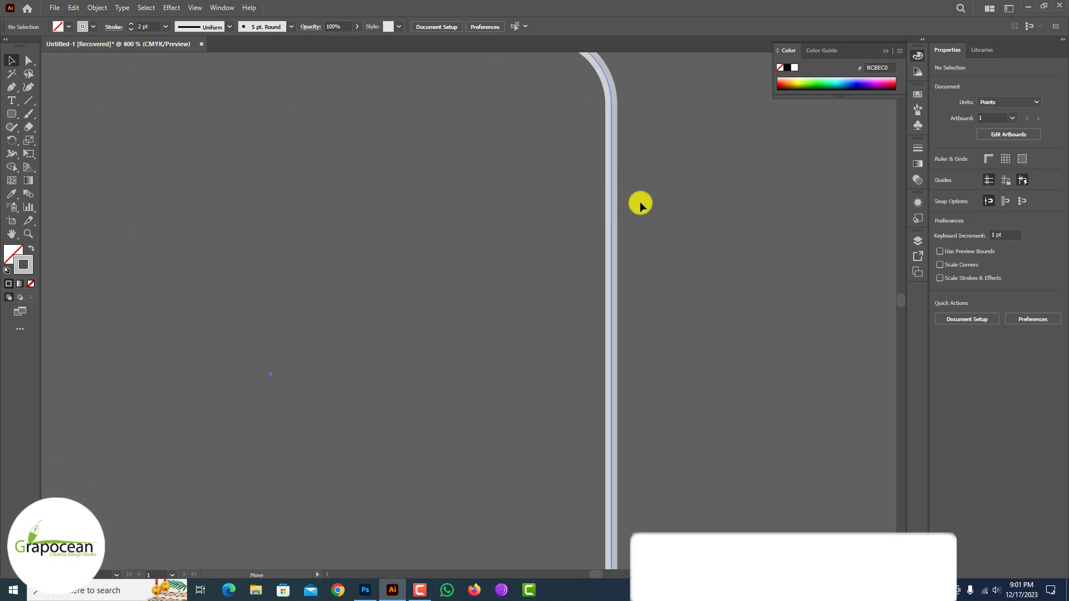
pyautogui.click(612, 204)
pyautogui.click(88, 25)
pyautogui.click(19, 45)
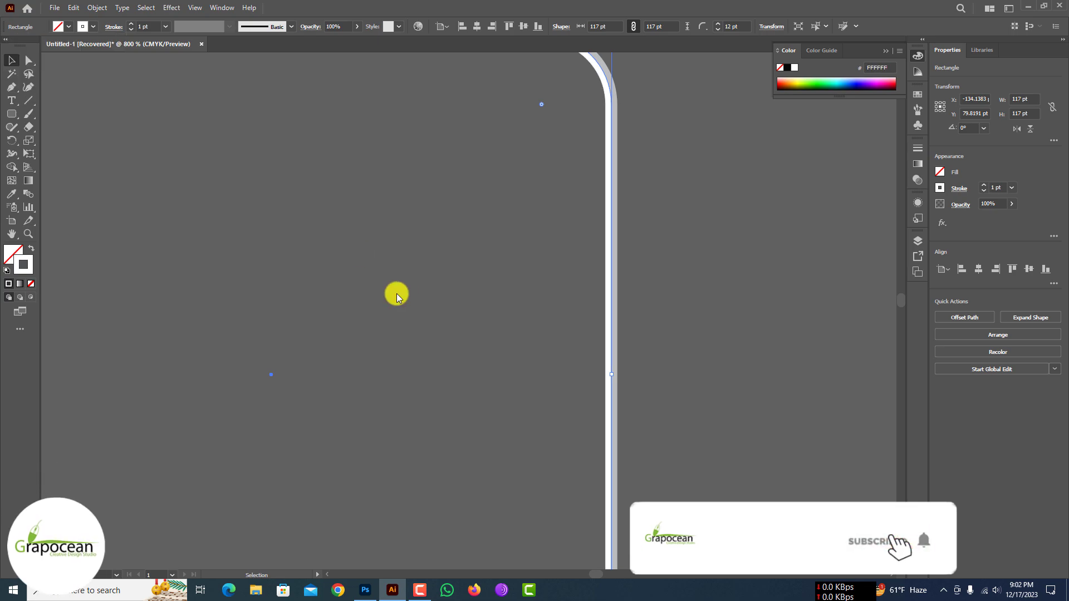
# - Apply the classic 3D Extrude & Bevel effect to both rounded squares, with Off-Axis Front position and 50 pt depth
pyautogui.scroll(-3, 634, 264)
pyautogui.hotkey('ctrl', 'a')
pyautogui.click(171, 7)
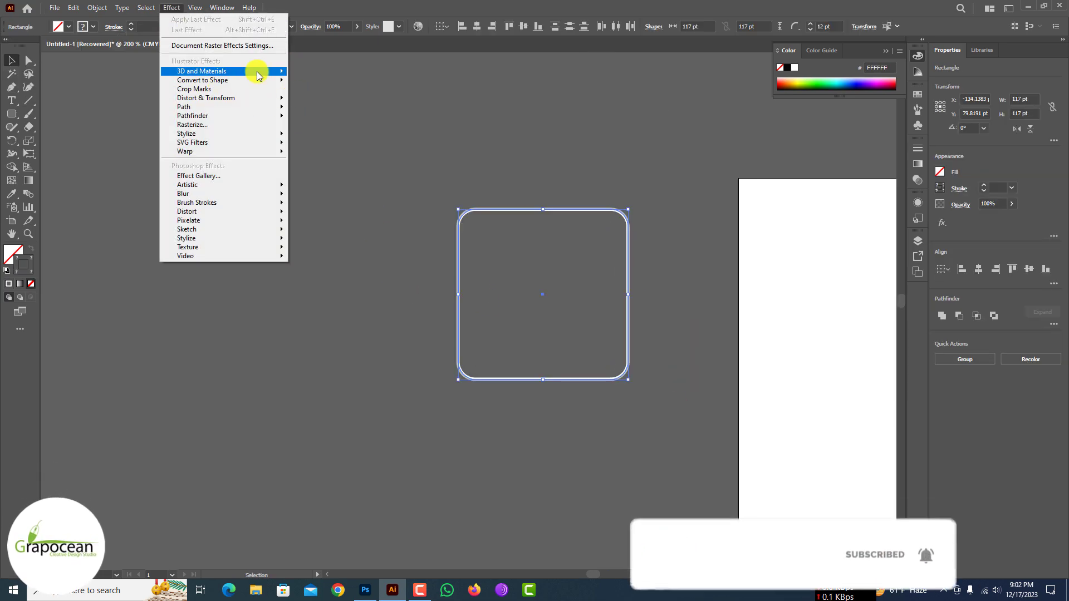
pyautogui.moveTo(258, 75)
pyautogui.moveTo(382, 136)
pyautogui.click(429, 136)
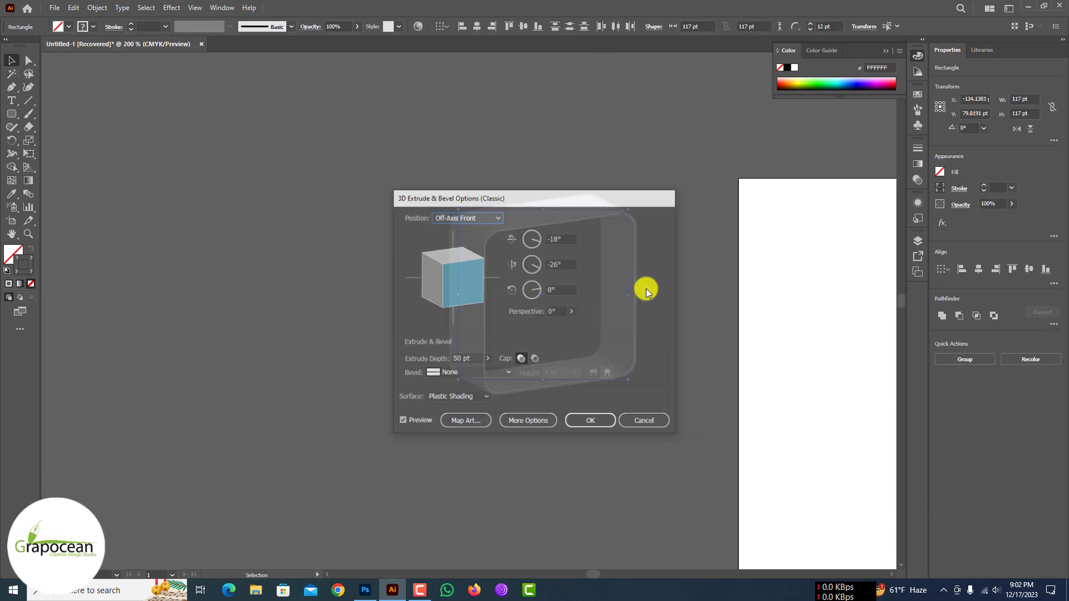
pyautogui.click(590, 424)
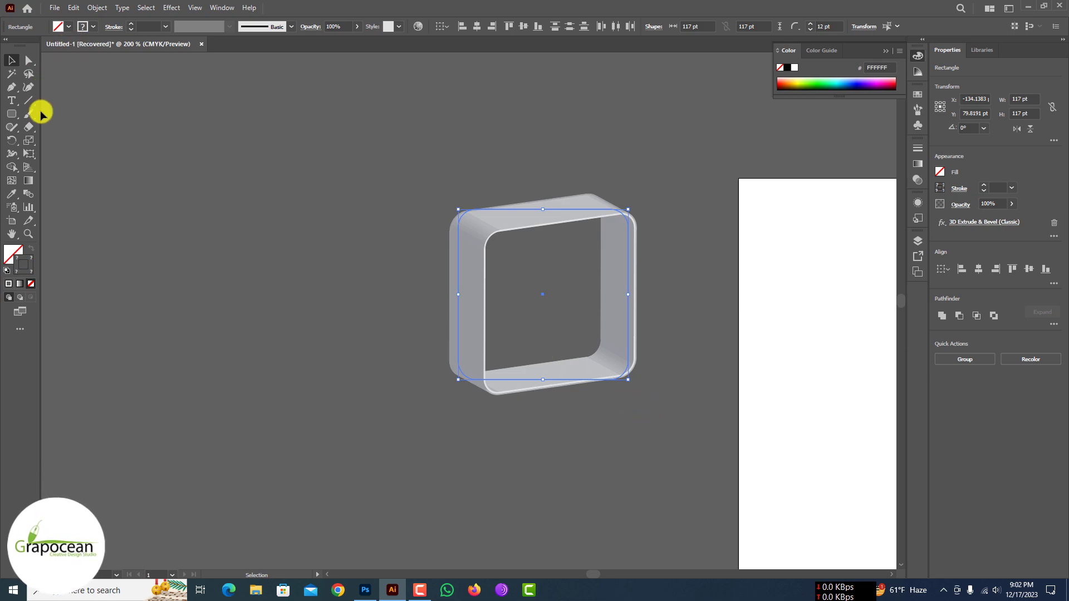
# - Review the extrude settings and increase the stroke weight of both extruded squares to 7 pt
pyautogui.click(985, 227)
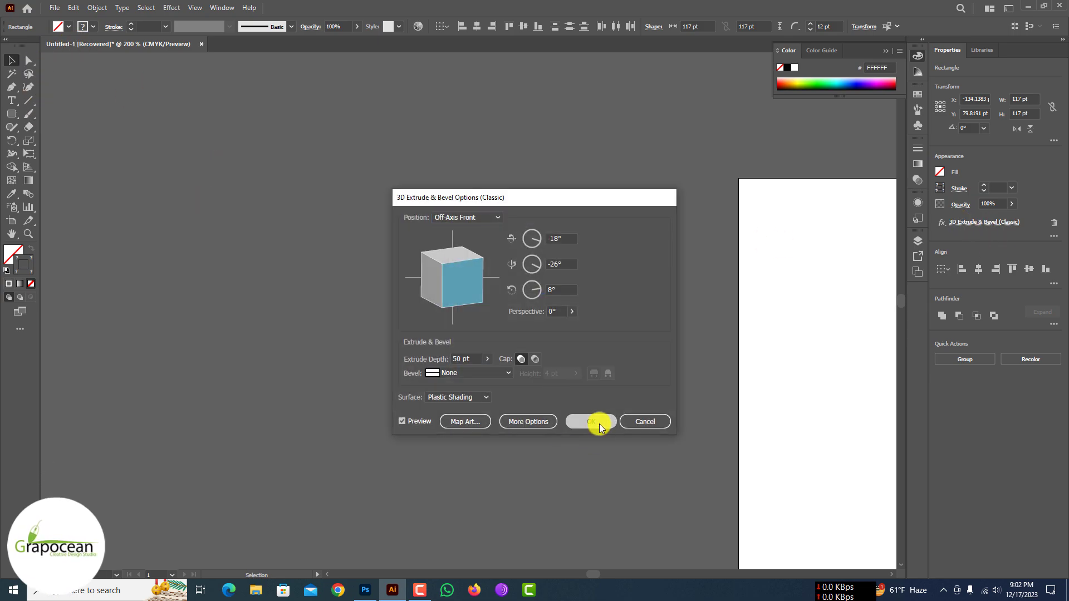
pyautogui.click(595, 420)
pyautogui.click(984, 185)
pyautogui.click(984, 185)
pyautogui.click(984, 185)
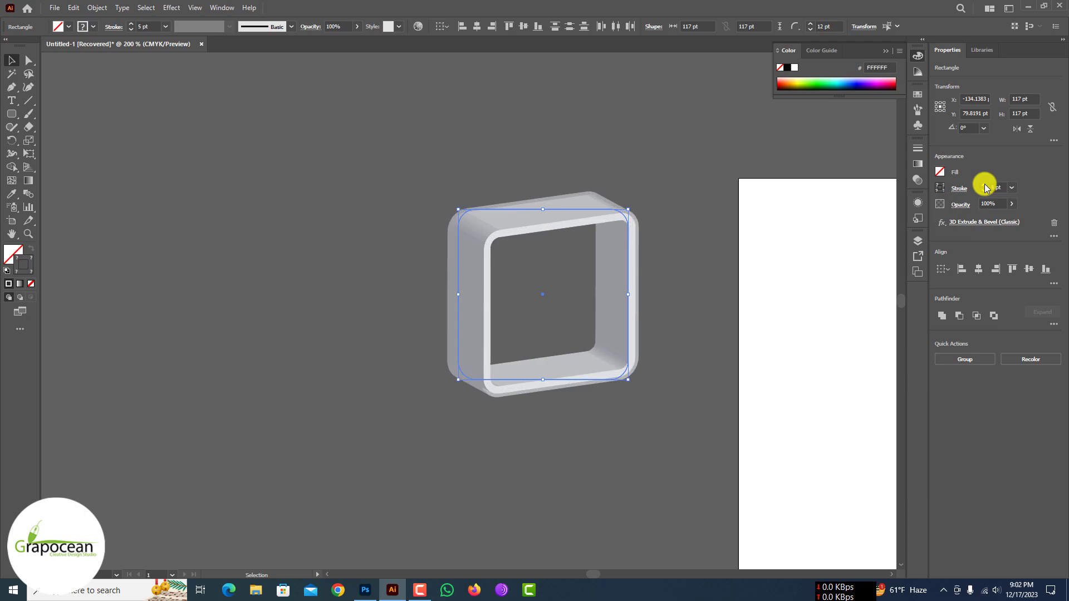
pyautogui.click(984, 185)
pyautogui.click(984, 185)
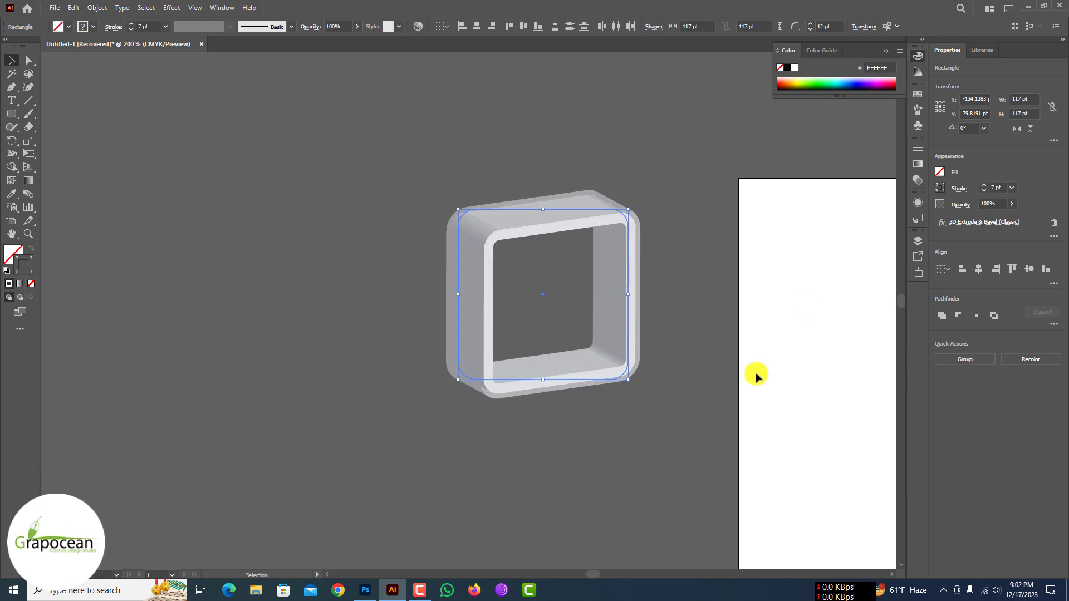
pyautogui.click(565, 450)
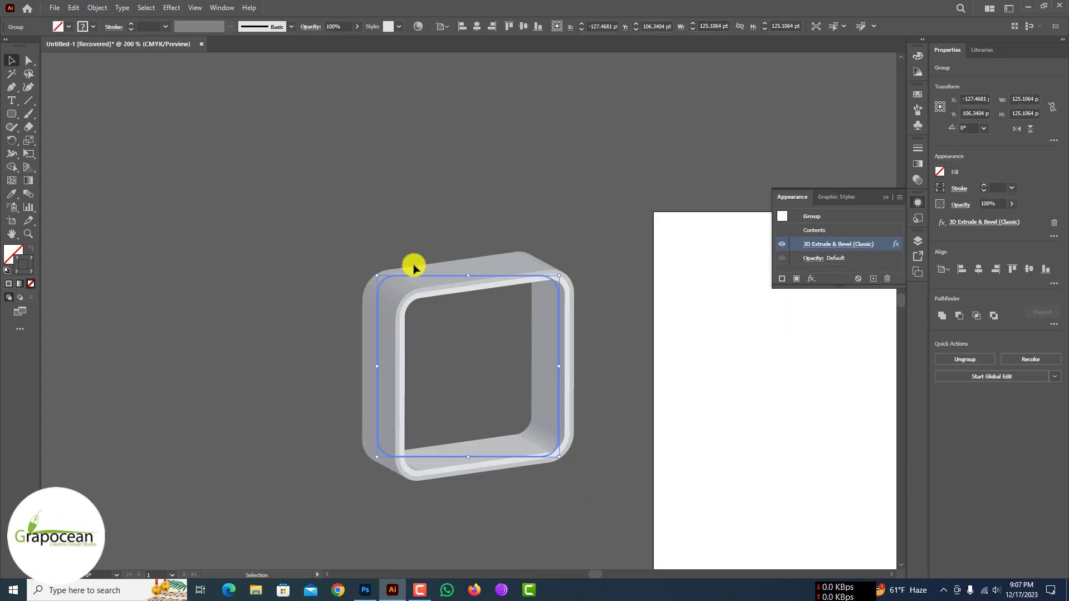
# - Bring the extruded frame into the Photoshop banner, scale and place it over the existing frame, and put its layer in Group 3
pyautogui.moveTo(413, 268); pyautogui.dragTo(288, 415)
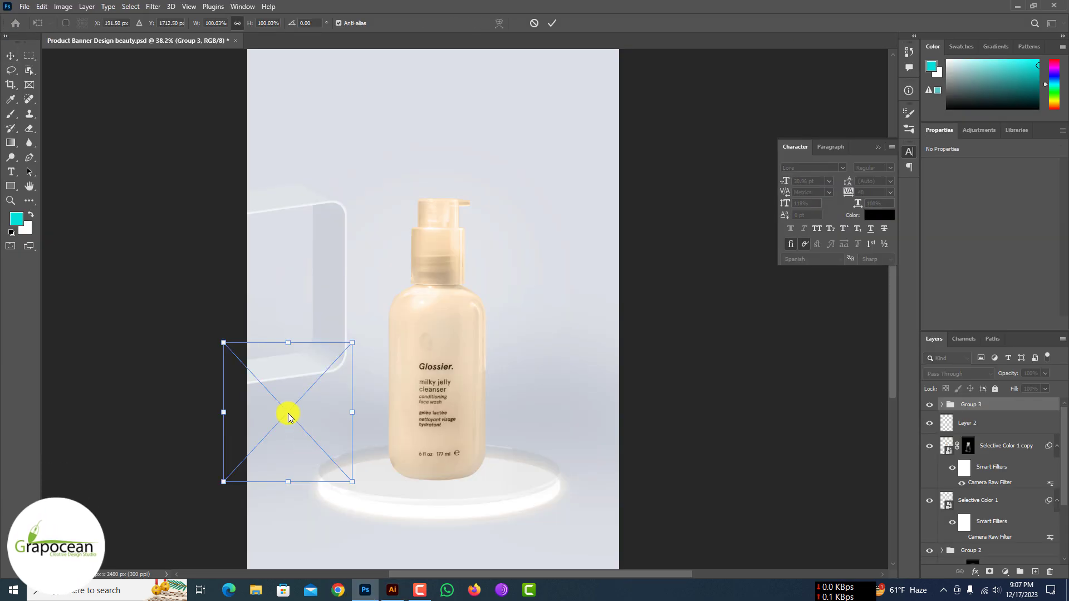
pyautogui.moveTo(355, 483); pyautogui.dragTo(384, 525)
pyautogui.moveTo(364, 403); pyautogui.dragTo(336, 269)
pyautogui.press('Return')
pyautogui.moveTo(1002, 411); pyautogui.dragTo(1019, 478)
pyautogui.doubleClick(999, 423)
pyautogui.click(1031, 427)
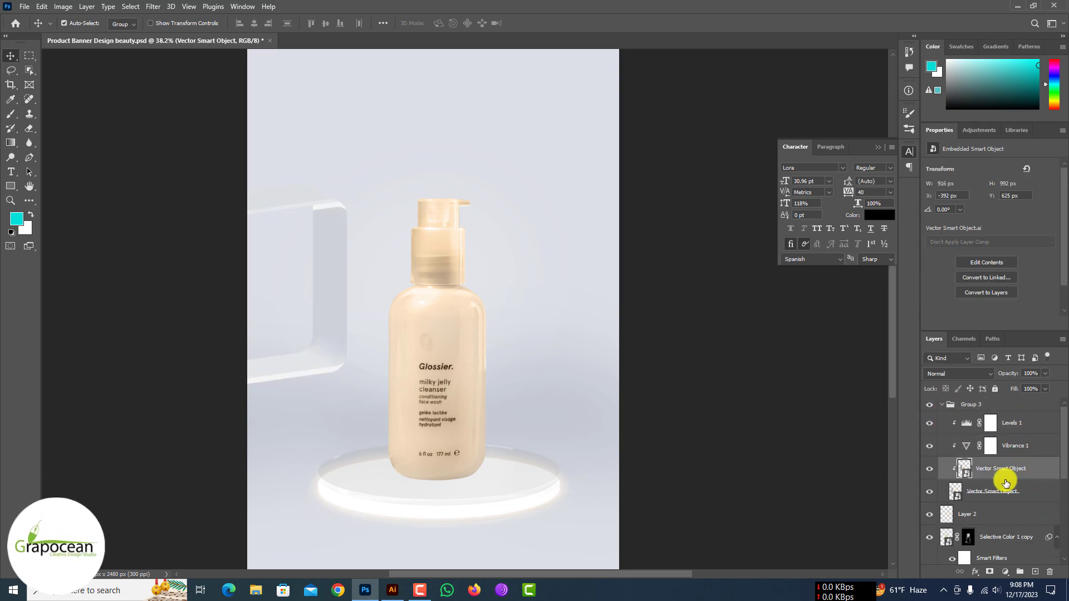
# - Rearrange the clipping so Vibrance 1 and Levels 1 affect only the new frame, and delete the old frame layer
pyautogui.keyDown('alt'); pyautogui.click(1024, 476); pyautogui.keyUp('alt')
pyautogui.click(1028, 453)
pyautogui.keyDown('alt'); pyautogui.click(1027, 459); pyautogui.keyUp('alt')
pyautogui.click(1028, 452)
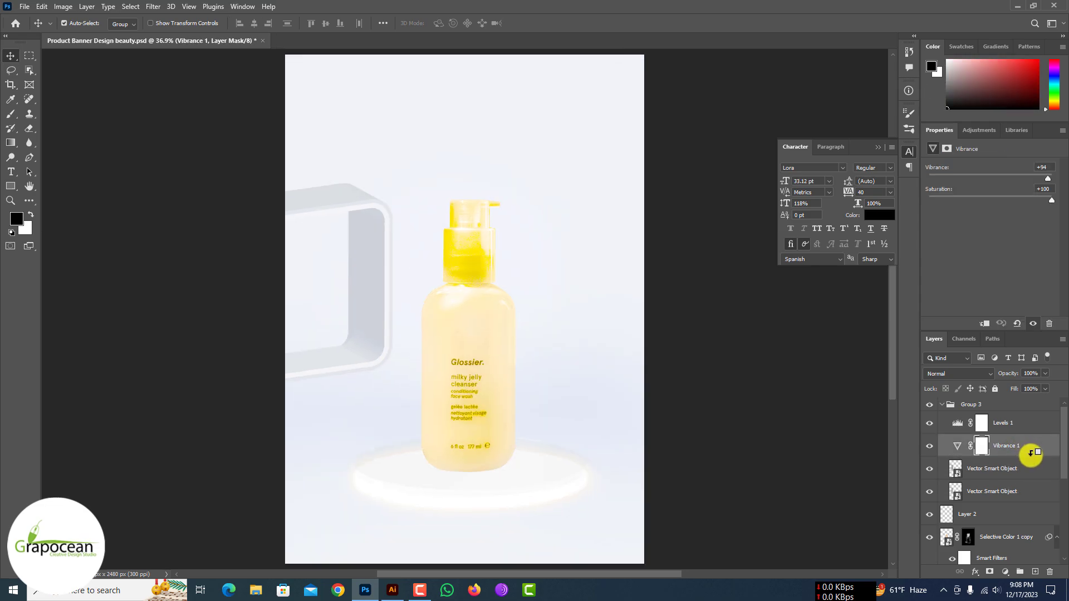
pyautogui.keyDown('alt'); pyautogui.click(1030, 455); pyautogui.keyUp('alt')
pyautogui.click(1026, 433)
pyautogui.keyDown('alt'); pyautogui.click(1027, 434); pyautogui.keyUp('alt')
pyautogui.click(1014, 490)
pyautogui.press('Delete')
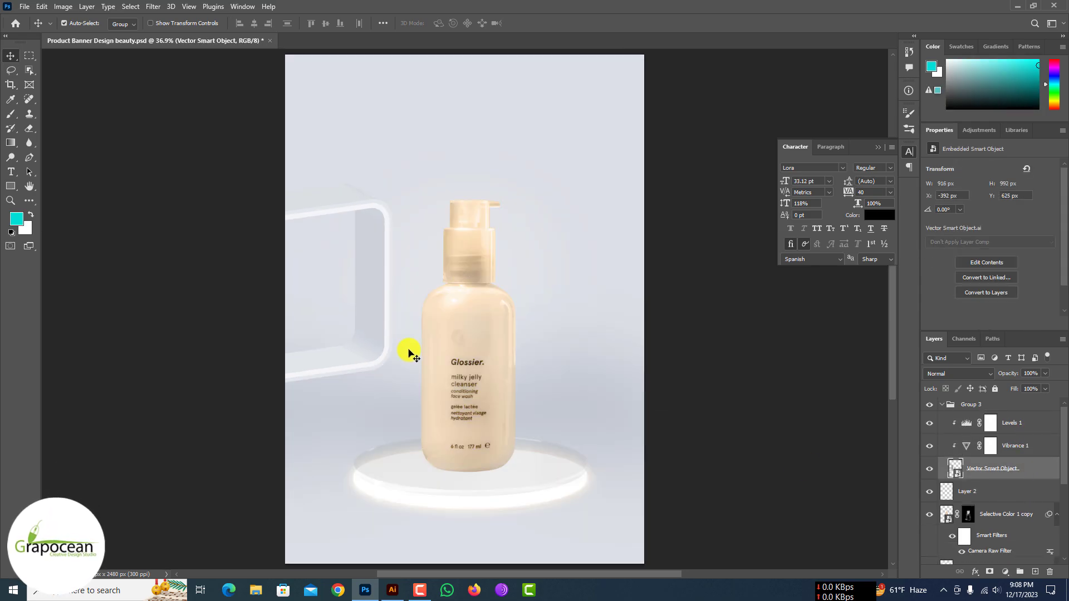
# - Duplicate the frame with its Levels and Vibrance adjustments and convert the copies into one smart object
pyautogui.scroll(1, 368, 397)
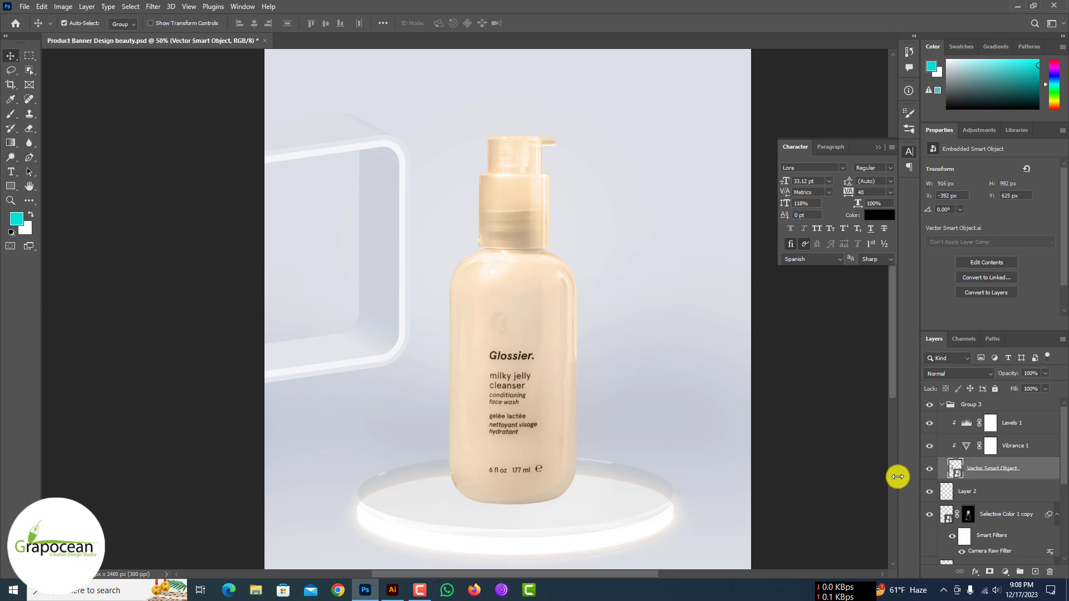
pyautogui.keyDown('shift'); pyautogui.click(1023, 432); pyautogui.keyUp('shift')
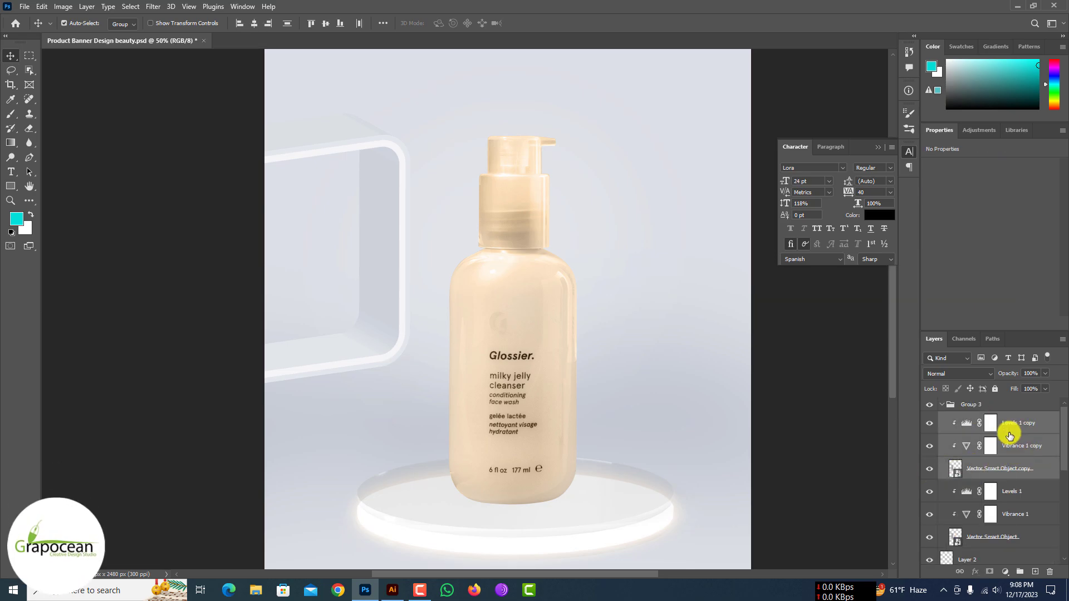
pyautogui.rightClick(1023, 437)
pyautogui.click(946, 287)
# - Move the frame copy below the original frame, flipping it horizontally and back to match the original's orientation
pyautogui.hotkey('ctrl', 't')
pyautogui.rightClick(395, 328)
pyautogui.click(442, 531)
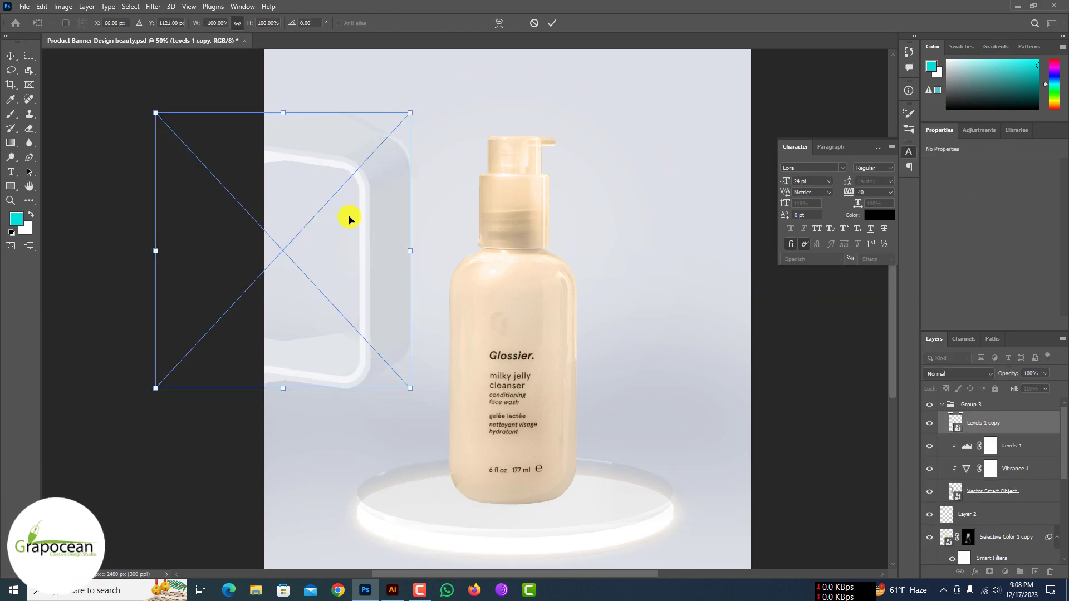
pyautogui.moveTo(347, 167); pyautogui.dragTo(362, 348)
pyautogui.rightClick(417, 379)
pyautogui.click(447, 362)
pyautogui.press('Return')
# - Place the copy's layer beneath the original frame's layer and shift the copy down and slightly left, directly under the upper frame
pyautogui.moveTo(983, 423); pyautogui.dragTo(980, 501)
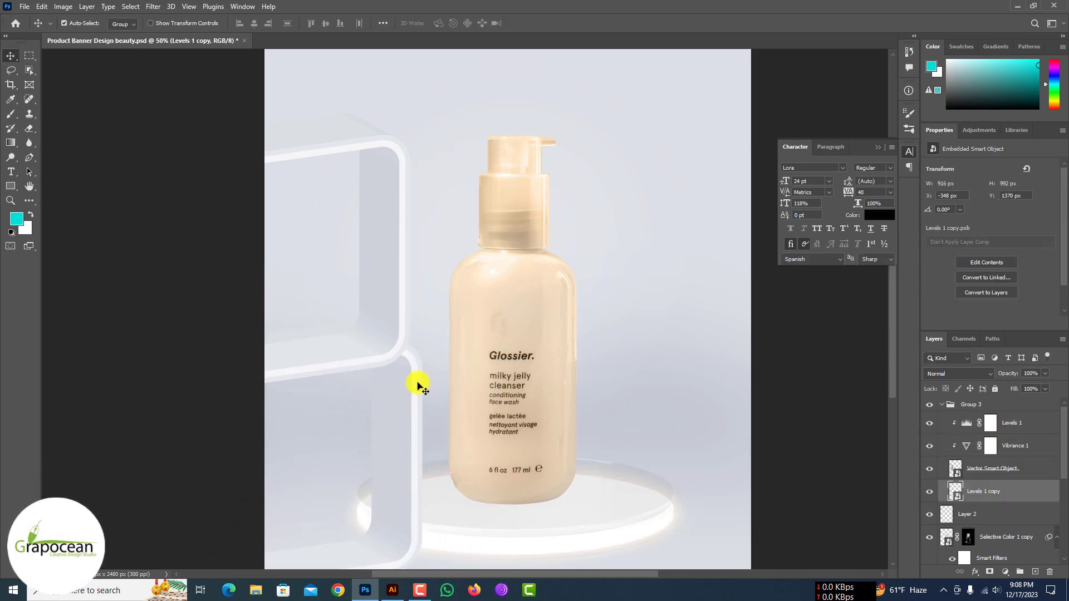
pyautogui.hotkey('ctrl', 't')
pyautogui.moveTo(411, 438); pyautogui.dragTo(404, 438)
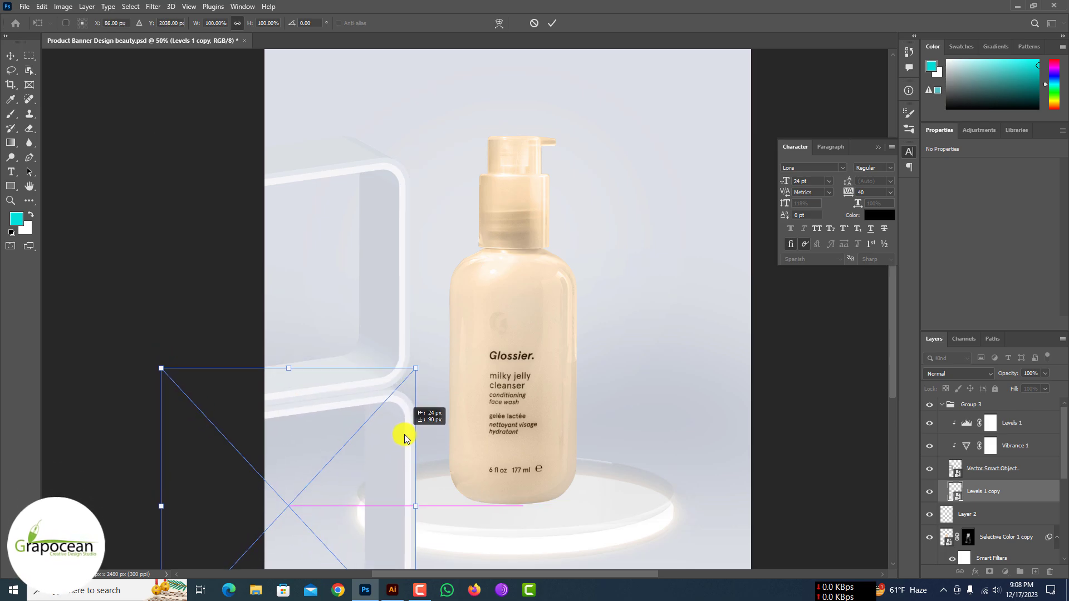
pyautogui.click(553, 23)
# - Apply a Tilt-Shift blur of 15 px to the lower frame copy
pyautogui.click(153, 7)
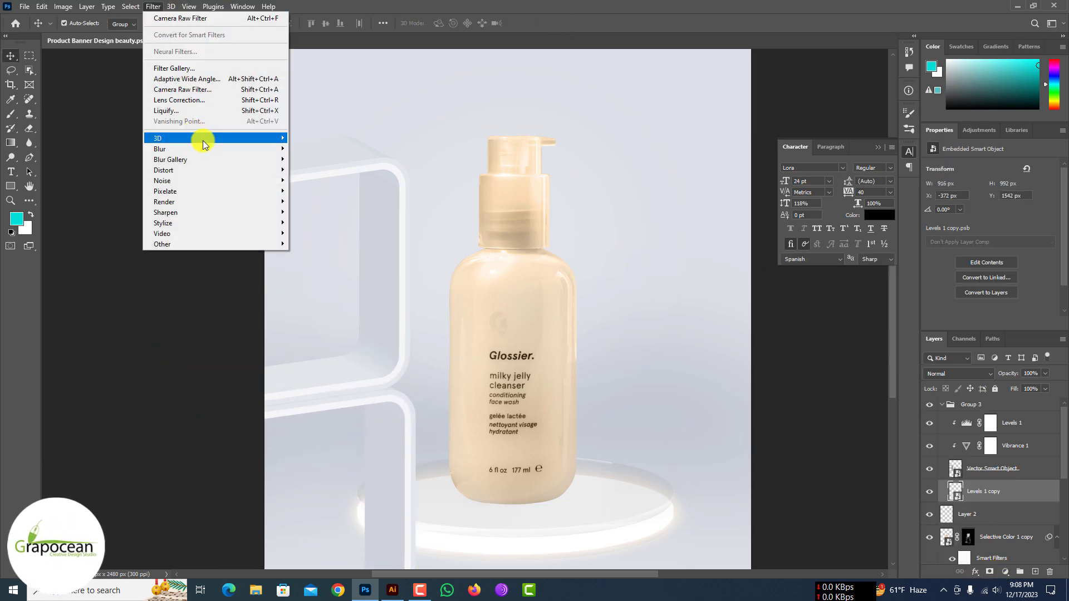
pyautogui.moveTo(275, 161)
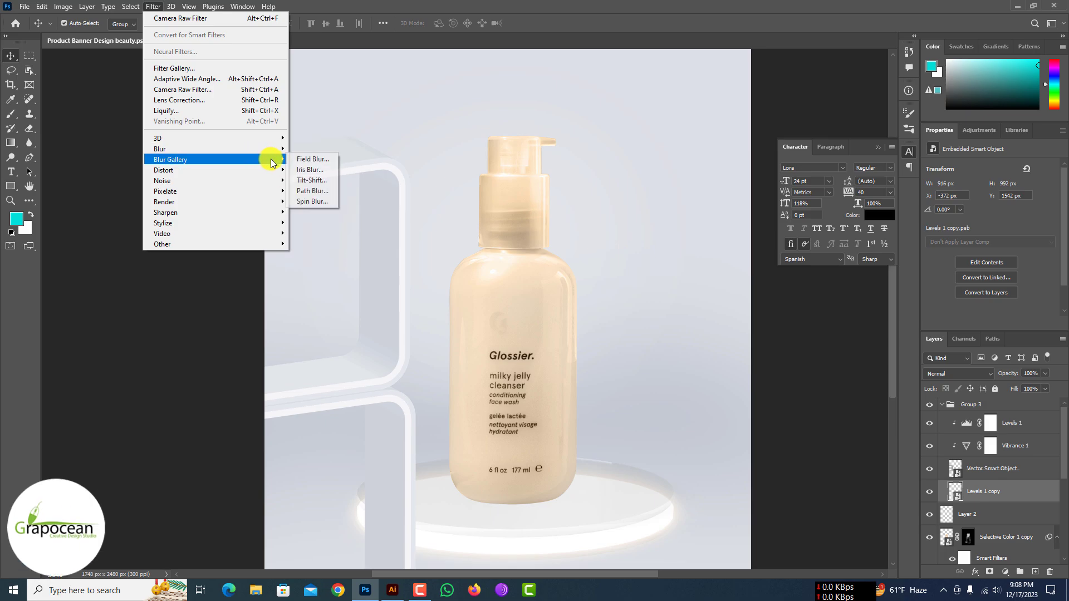
pyautogui.click(320, 180)
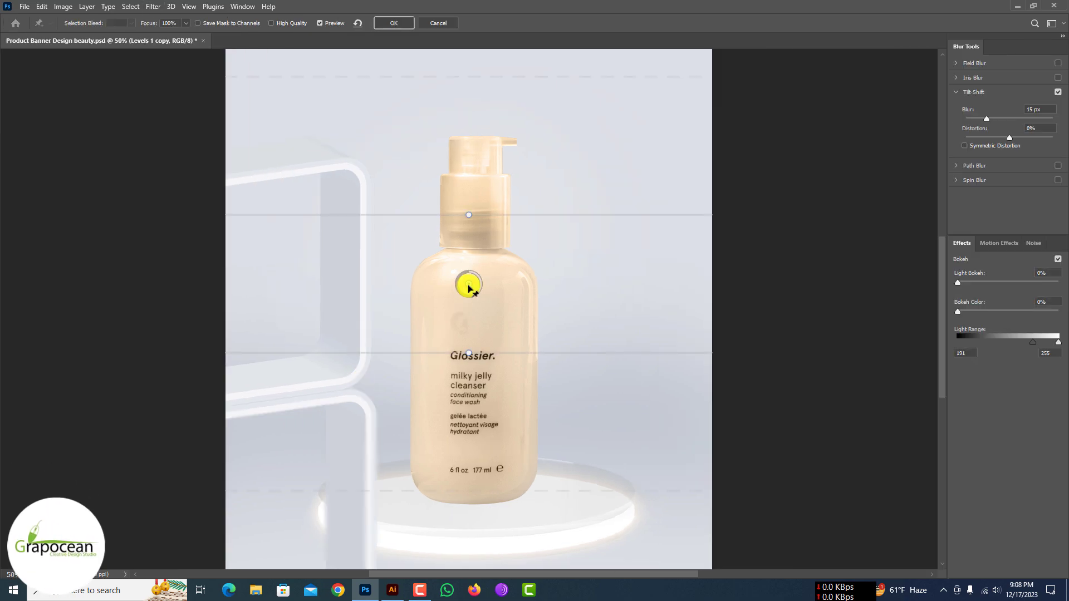
pyautogui.press('Return')
# - Add a black layer mask to the lower frame and enlarge the brush to 600 px
pyautogui.keyDown('alt'); pyautogui.click(989, 572); pyautogui.keyUp('alt')
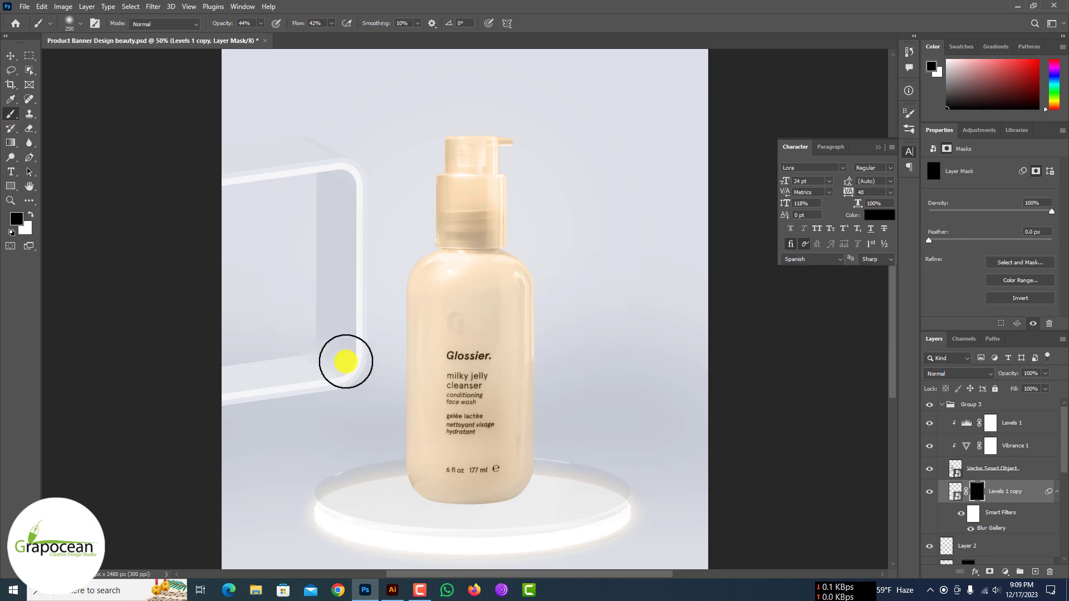
pyautogui.press(']')
pyautogui.press(']')
pyautogui.press(']')
pyautogui.press(']')
pyautogui.press(']')
pyautogui.press(']')
pyautogui.press(']')
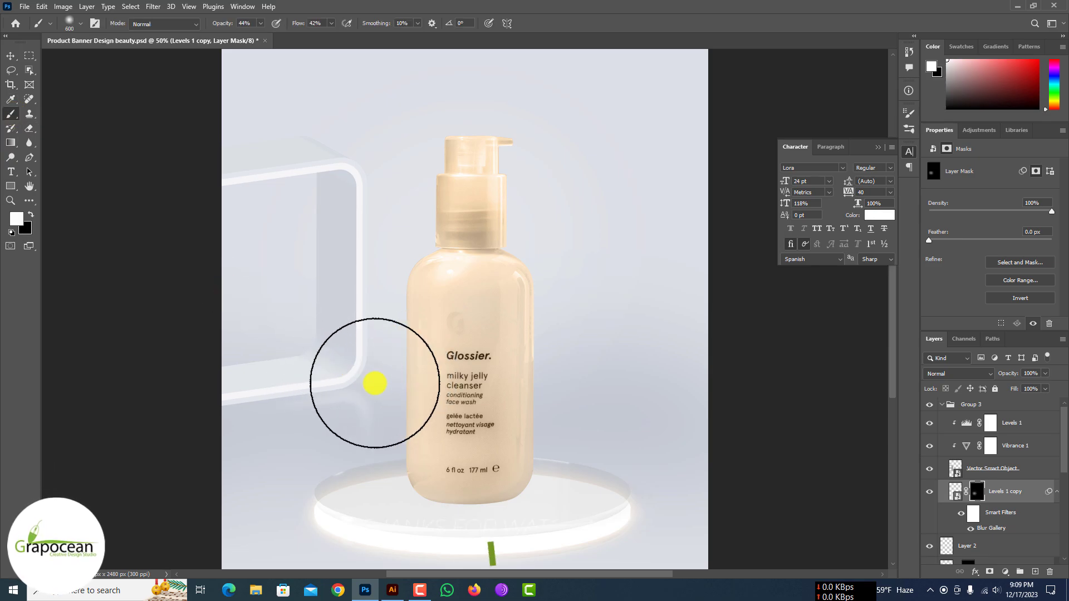
# - Switch the brush to black on the lower frame's mask and collapse the finished frame group
pyautogui.press('x')
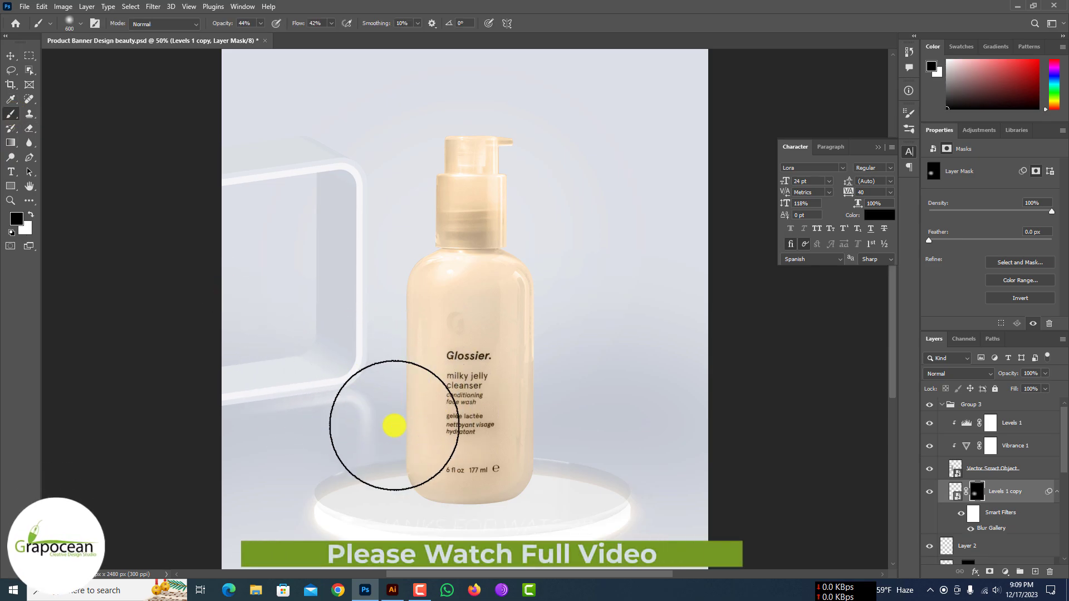
pyautogui.scroll(-5, 395, 426)
pyautogui.click(941, 404)
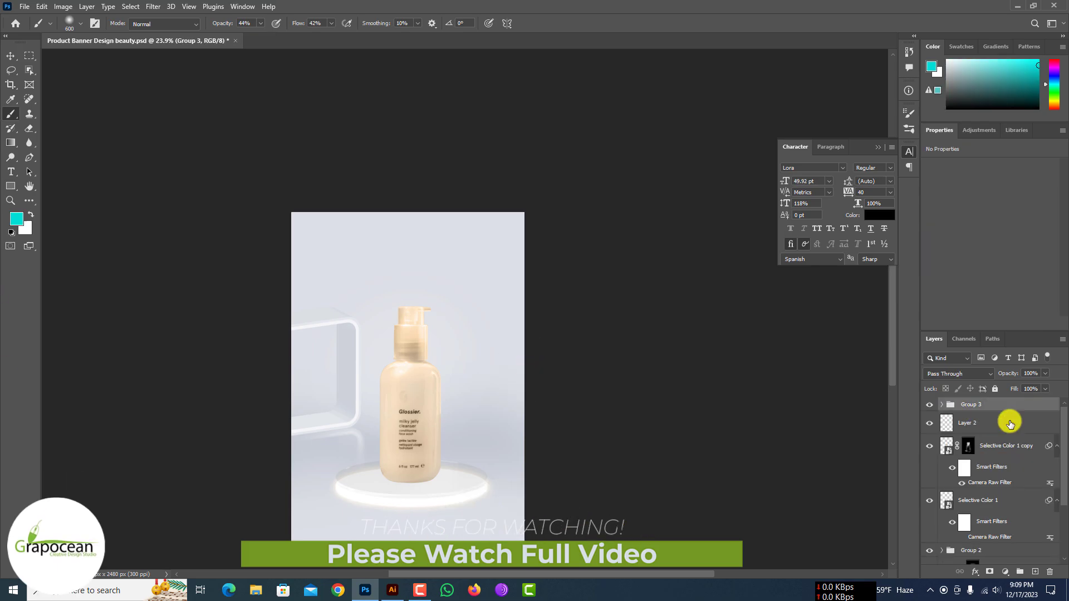
# - Duplicate the frame group, flip the copy horizontally and place it at the banner's right edge, slightly higher than the left frame
pyautogui.moveTo(1007, 410); pyautogui.dragTo(1051, 553)
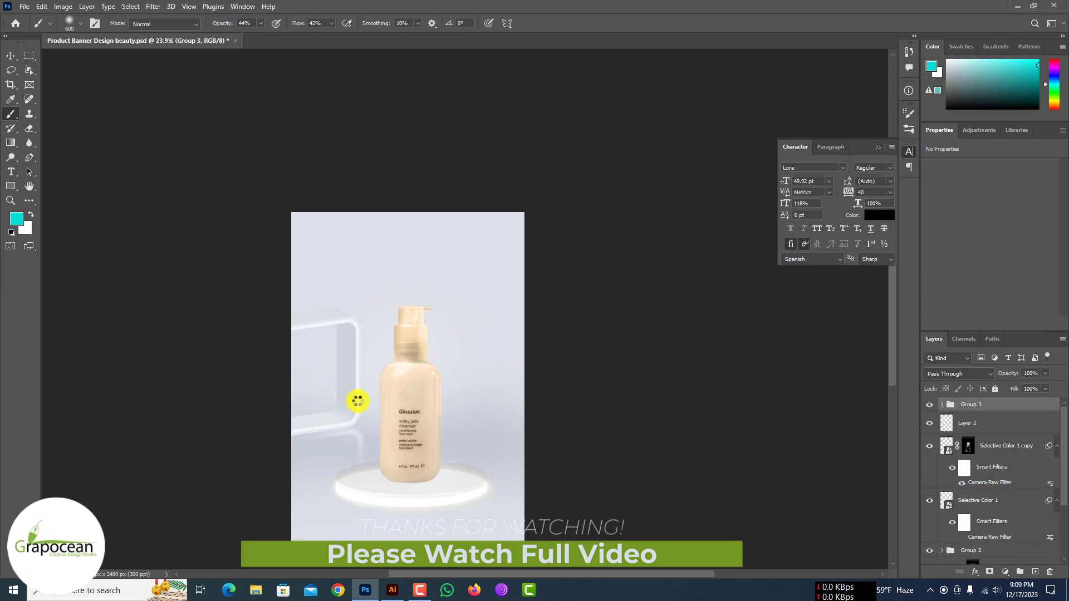
pyautogui.hotkey('ctrl', 'alt', 't')
pyautogui.press('Return')
pyautogui.moveTo(358, 374); pyautogui.dragTo(523, 351)
pyautogui.rightClick(500, 373)
pyautogui.click(551, 341)
pyautogui.moveTo(499, 393); pyautogui.dragTo(569, 390)
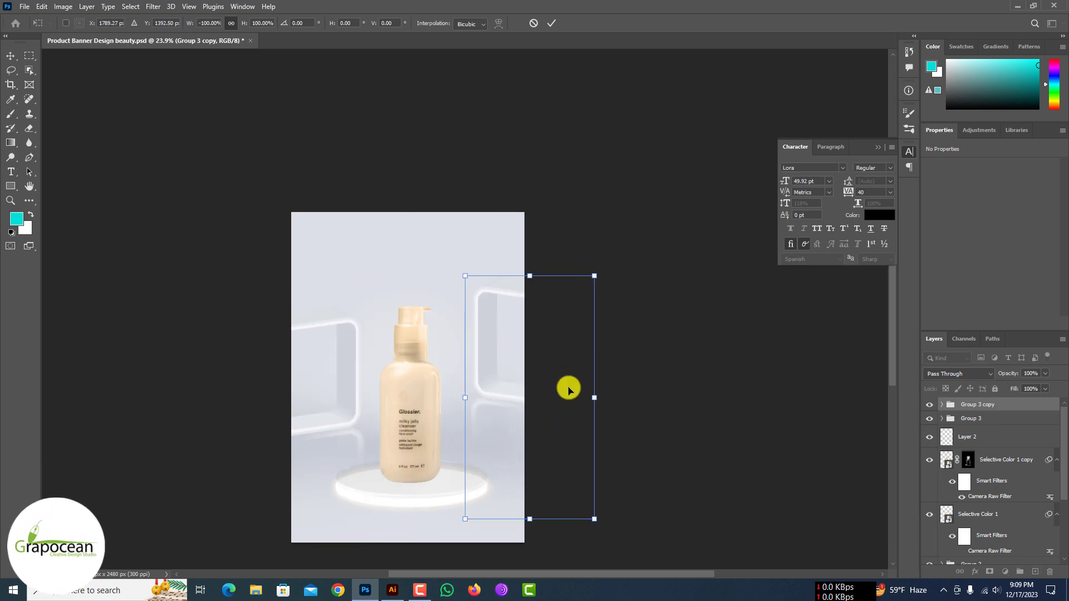
pyautogui.moveTo(480, 333); pyautogui.dragTo(474, 333)
pyautogui.press('Return')
pyautogui.press('b')
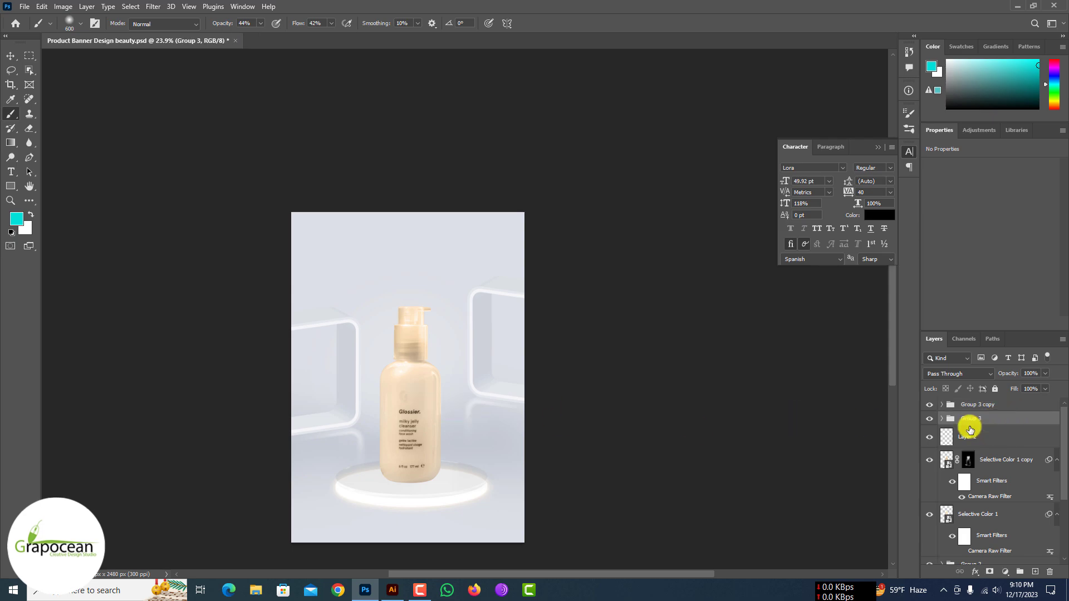
# - Move the left frame group slightly down and shift the right frame copy about 46 px left and 13 px down
pyautogui.hotkey('ctrl', 't')
pyautogui.click(546, 227)
pyautogui.moveTo(340, 412)
pyautogui.mouseDown()
pyautogui.moveTo(350, 422)
pyautogui.moveTo(341, 423)
pyautogui.mouseUp()
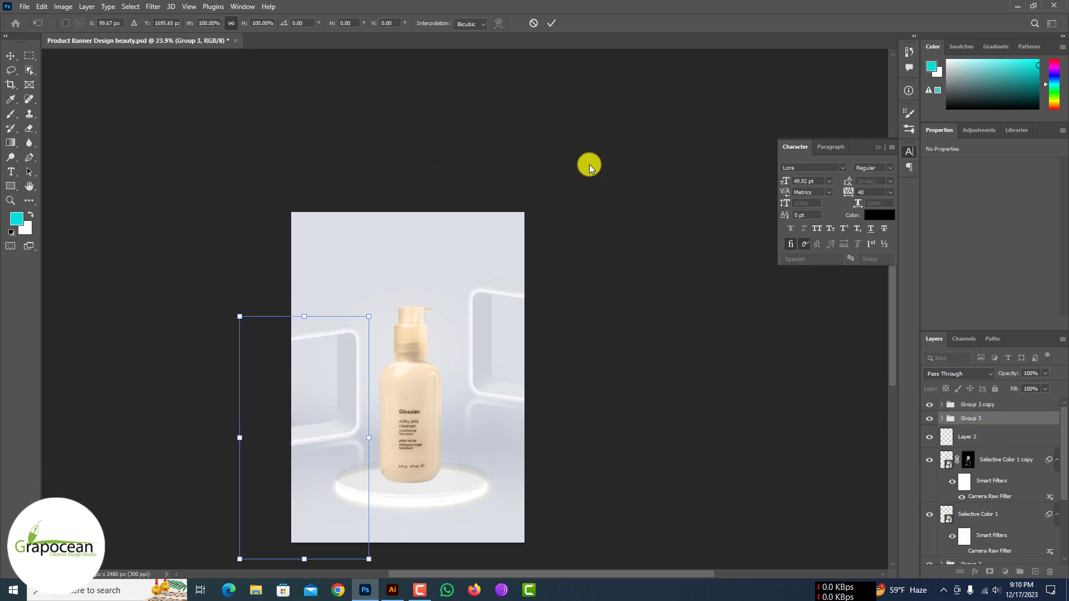
pyautogui.press('Return')
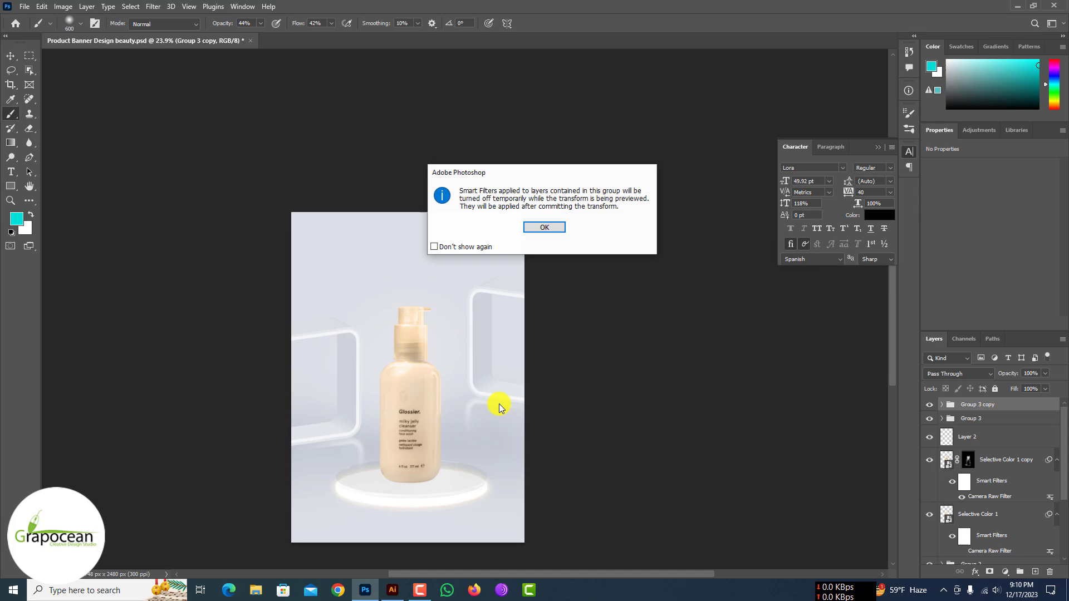
pyautogui.click(544, 227)
pyautogui.moveTo(506, 396)
pyautogui.mouseDown()
pyautogui.moveTo(491, 400)
pyautogui.moveTo(499, 397)
pyautogui.mouseUp()
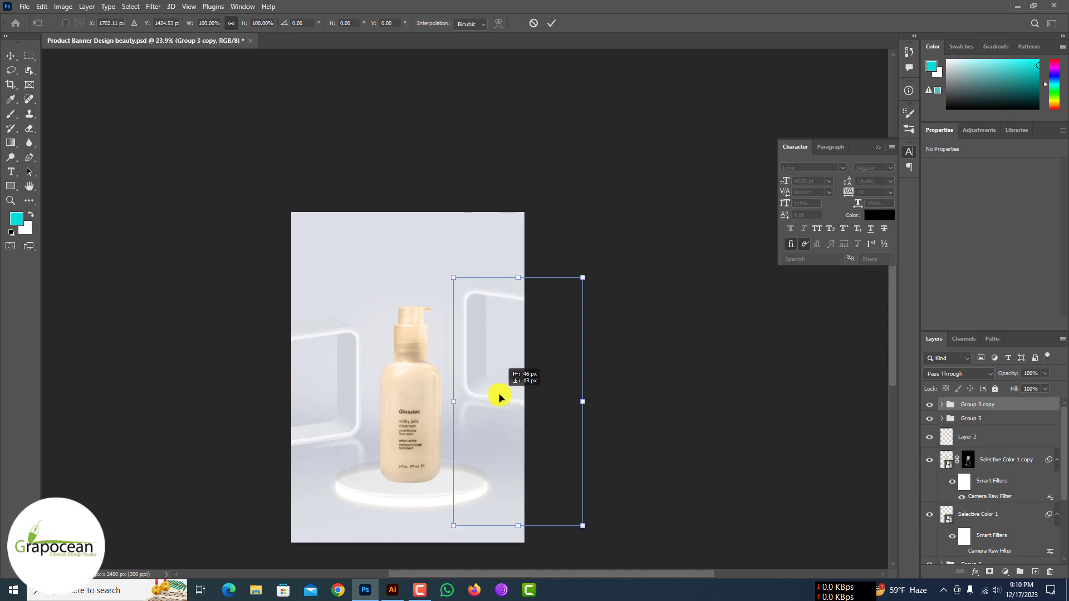
pyautogui.click(551, 23)
pyautogui.press('b')
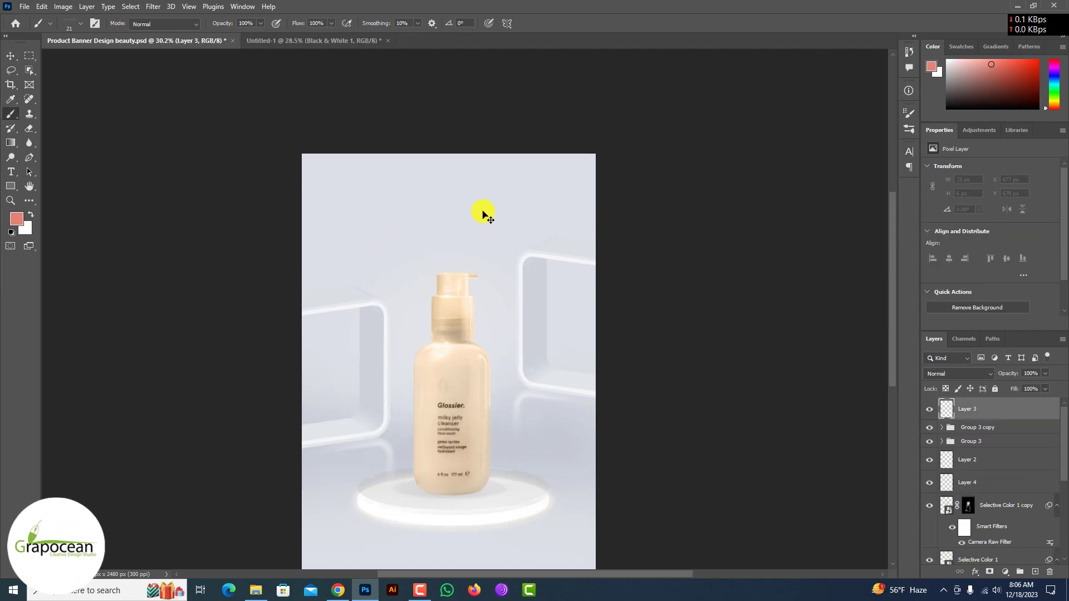
pyautogui.keyDown('ctrl'); pyautogui.click(477, 222); pyautogui.keyUp('ctrl')
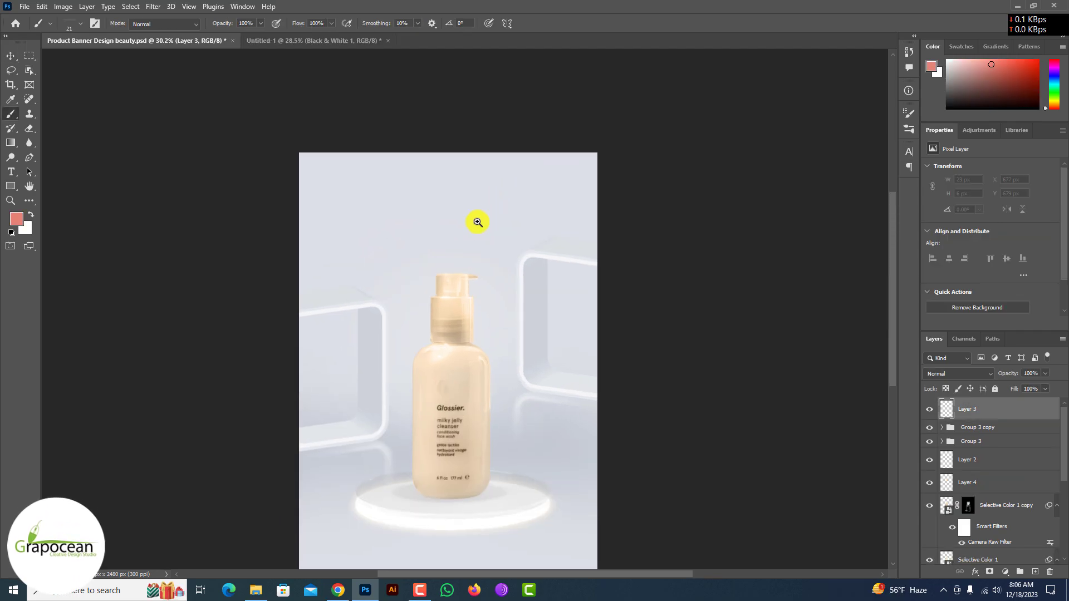
pyautogui.keyDown('ctrl'); pyautogui.click(477, 222); pyautogui.keyUp('ctrl')
pyautogui.keyDown('ctrl'); pyautogui.click(477, 222); pyautogui.keyUp('ctrl')
pyautogui.keyDown('ctrl'); pyautogui.click(477, 223); pyautogui.keyUp('ctrl')
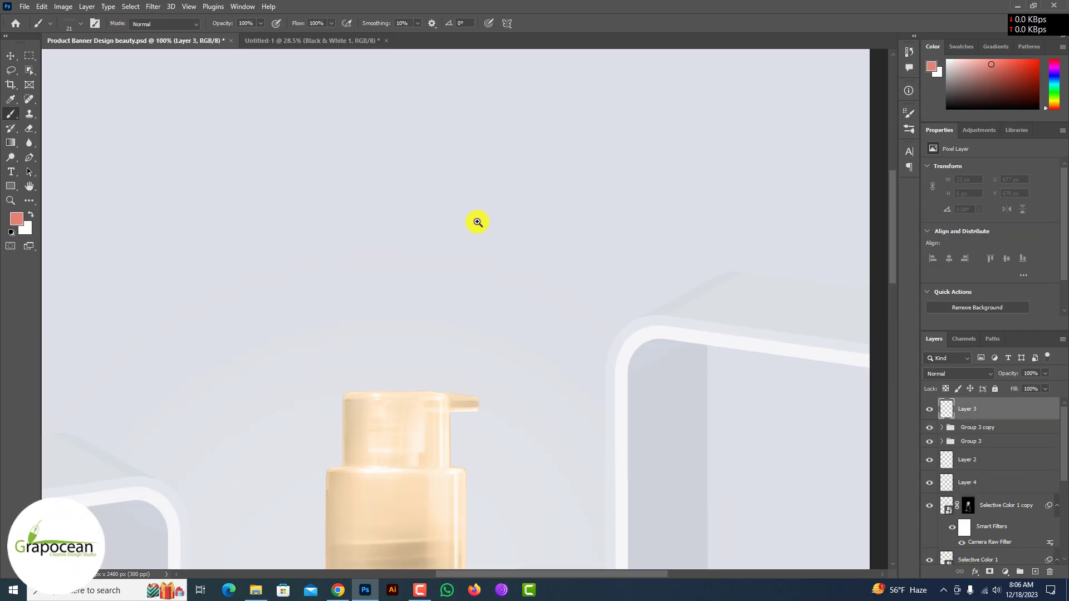
pyautogui.moveTo(248, 164)
pyautogui.mouseDown()
pyautogui.moveTo(454, 202)
pyautogui.moveTo(624, 195)
pyautogui.mouseUp()
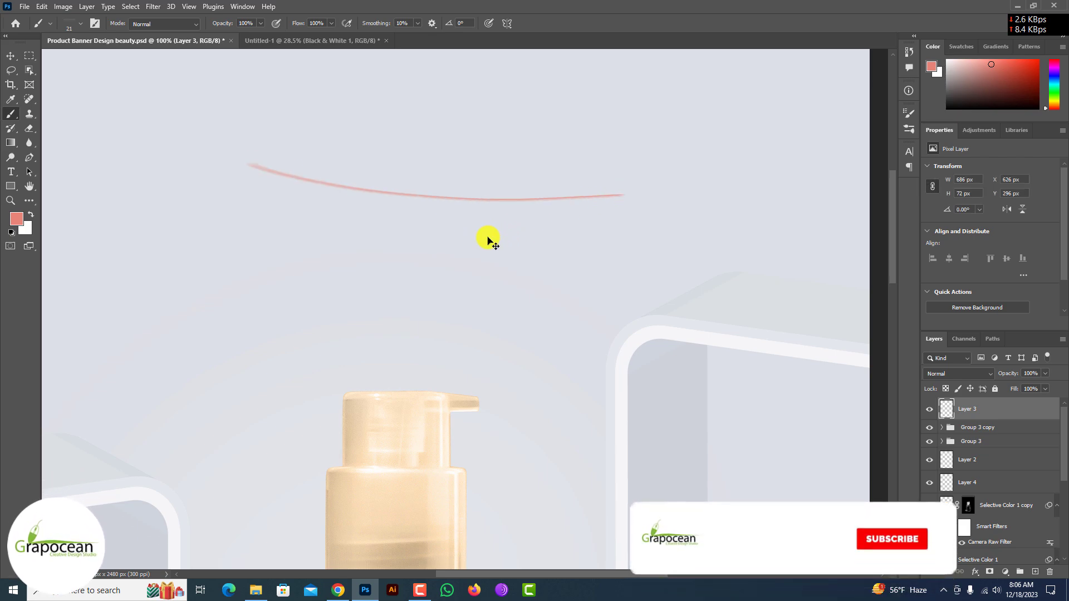
pyautogui.moveTo(335, 225); pyautogui.dragTo(286, 179)
pyautogui.moveTo(254, 242)
pyautogui.mouseDown()
pyautogui.moveTo(363, 274)
pyautogui.moveTo(448, 352)
pyautogui.mouseUp()
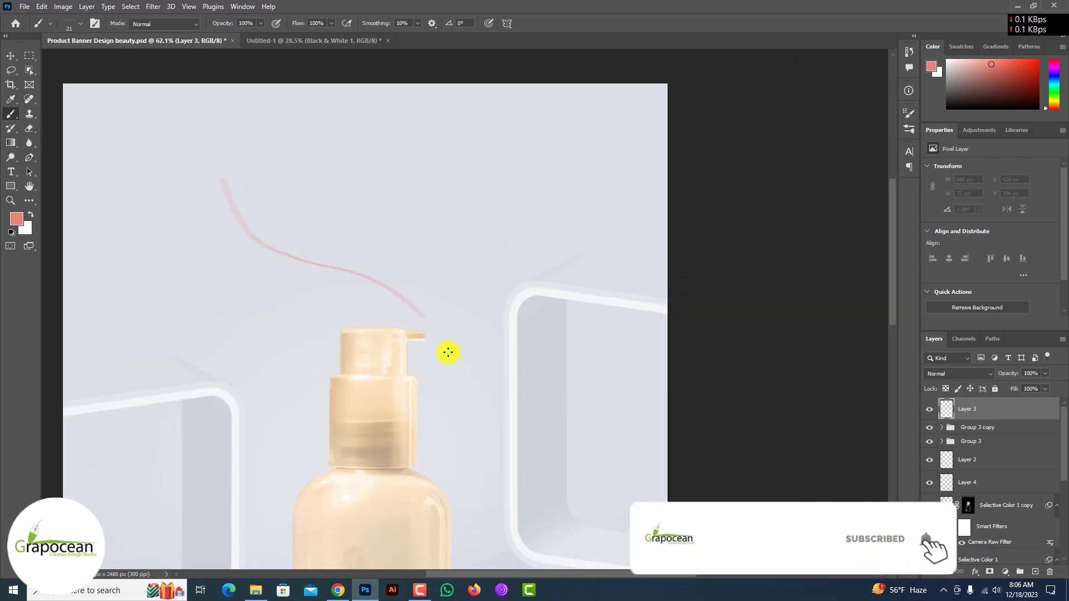
pyautogui.hotkey('ctrl', 'z')
# - Enlarge the brush to 900 px and paint a band of salmon horizontal streaks about 902 px wide above the bottle
pyautogui.press(']')
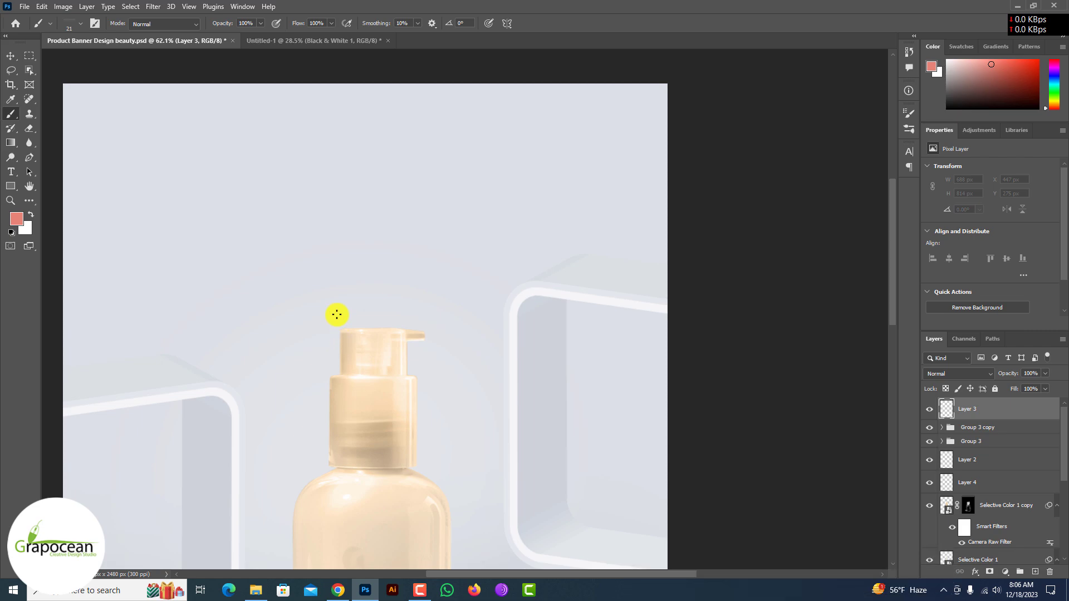
pyautogui.press(']')
pyautogui.press(']')
pyautogui.press(']')
pyautogui.press(']')
pyautogui.press(']')
pyautogui.press(']')
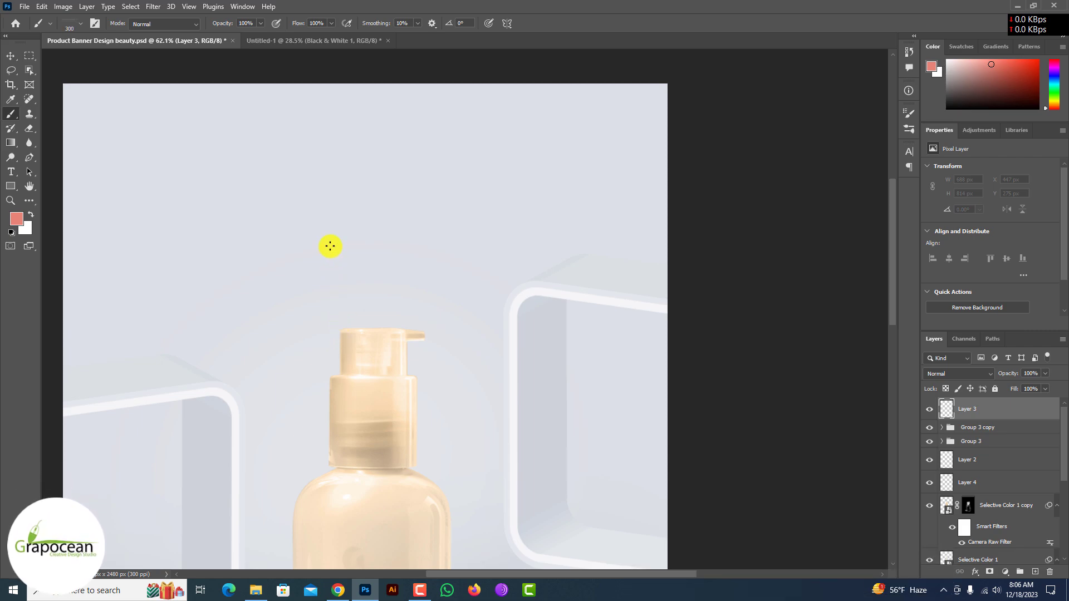
pyautogui.press(']')
pyautogui.press(']')
pyautogui.moveTo(320, 243)
pyautogui.mouseDown()
pyautogui.moveTo(286, 233)
pyautogui.moveTo(470, 410)
pyautogui.moveTo(232, 386)
pyautogui.mouseUp()
pyautogui.hotkey('ctrl', 'z')
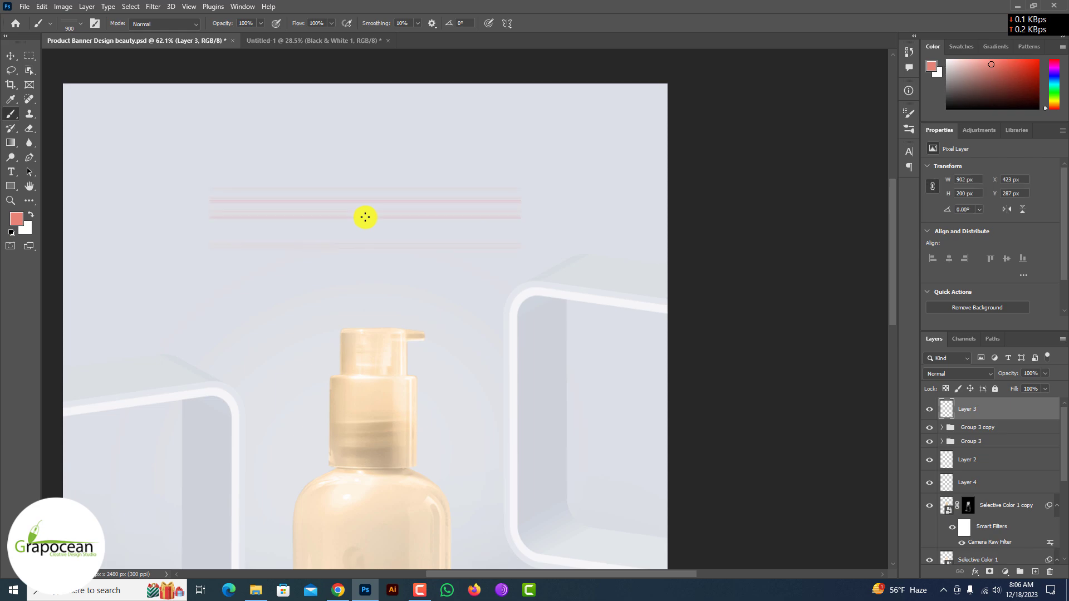
# - Stretch the streak layer horizontally to about 453% of its width, extending it past the canvas's right edge
pyautogui.scroll(-2, 443, 257)
pyautogui.scroll(2, 473, 270)
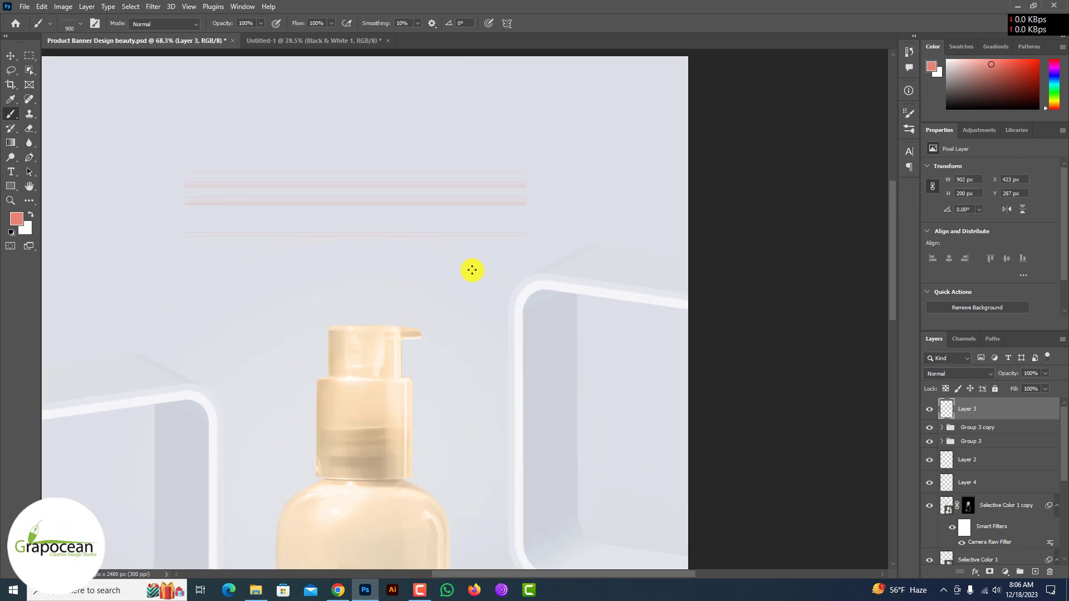
pyautogui.scroll(-2, 471, 270)
pyautogui.click(928, 410)
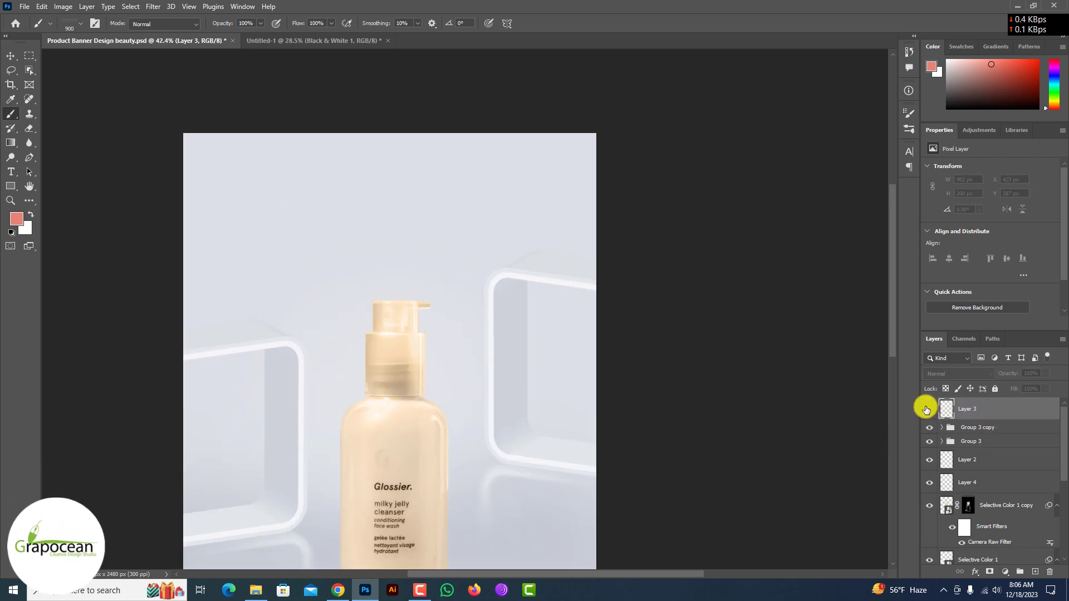
pyautogui.hotkey('ctrl', 't')
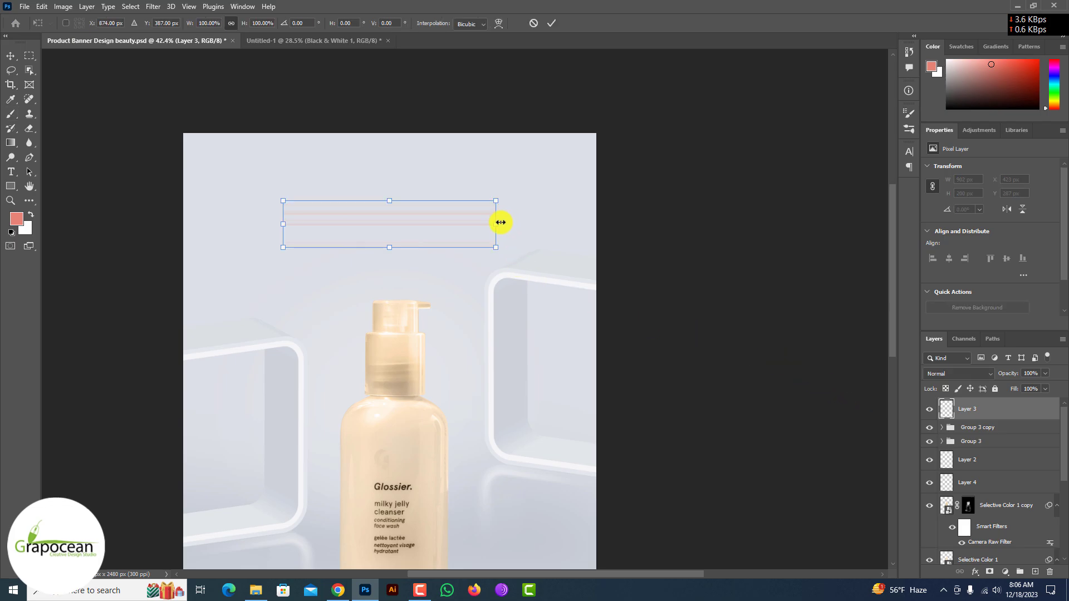
pyautogui.moveTo(500, 222); pyautogui.dragTo(743, 256)
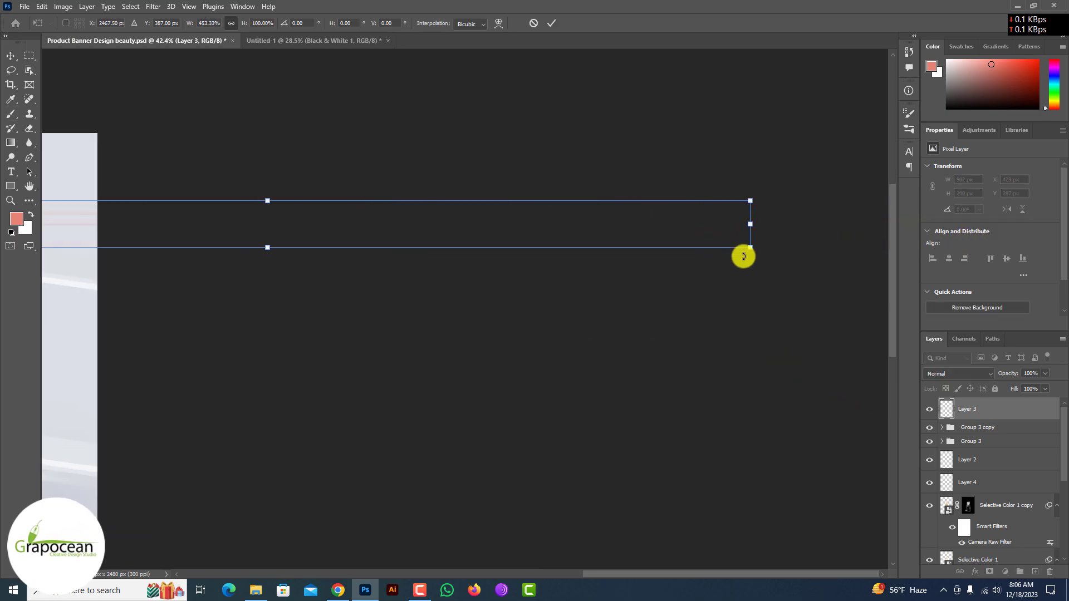
pyautogui.scroll(-3, 765, 269)
pyautogui.click(552, 23)
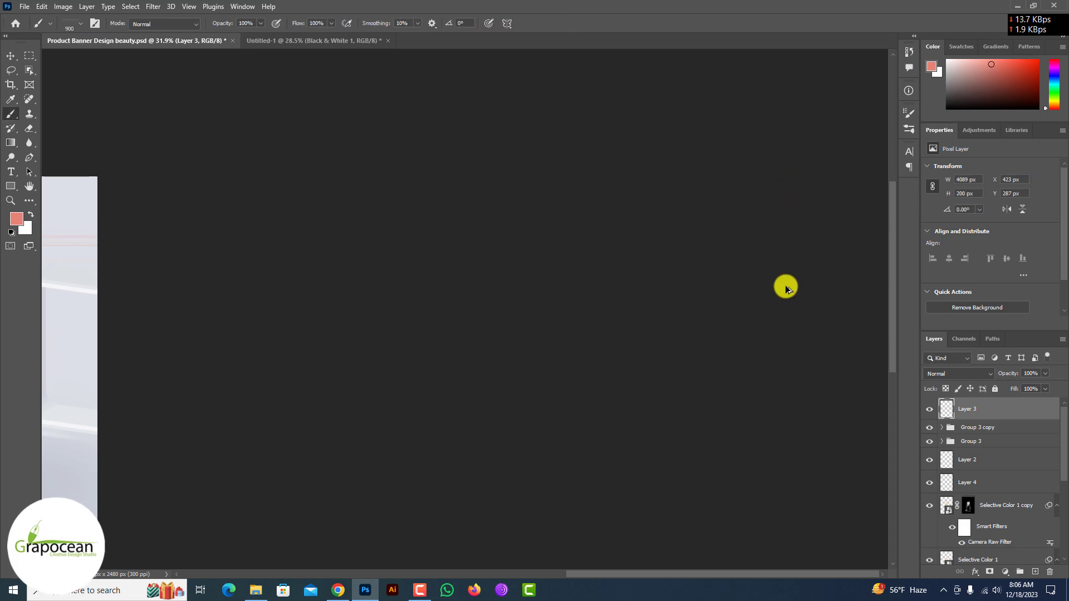
# - Reposition the stretched streaks just above the bottle's pump, moving them slightly to the right
pyautogui.scroll(-4, 784, 285)
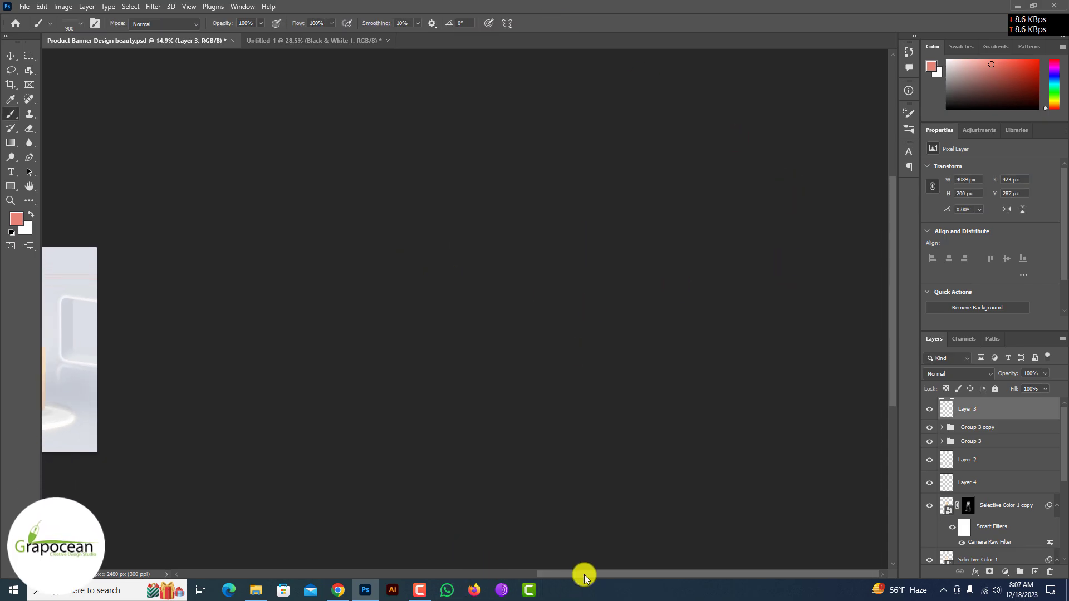
pyautogui.moveTo(583, 574); pyautogui.dragTo(373, 538)
pyautogui.scroll(7, 542, 298)
pyautogui.scroll(7, 581, 254)
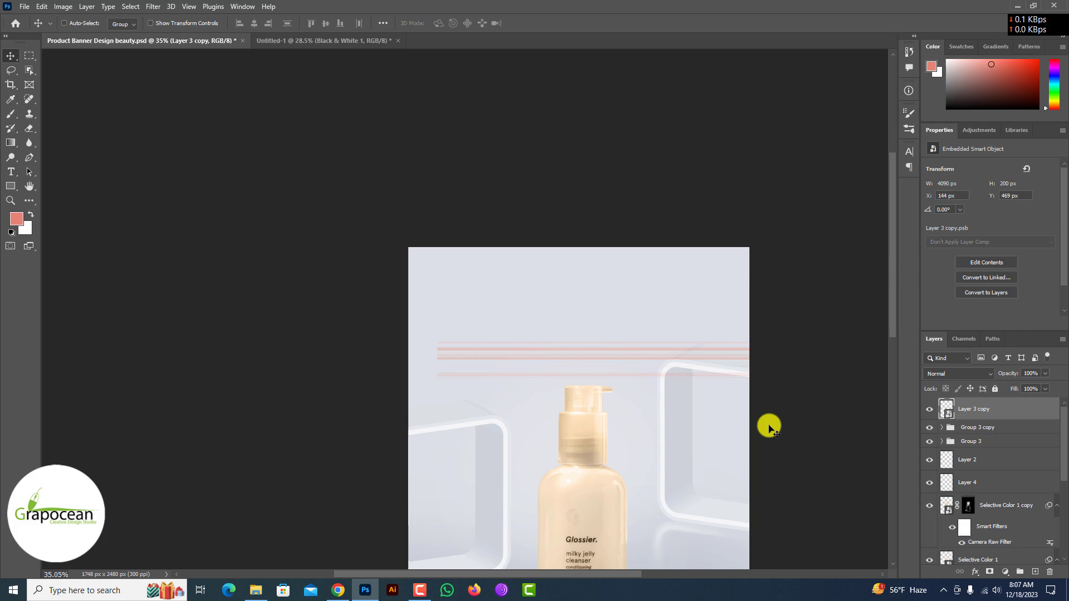
pyautogui.hotkey('ctrl', 't')
pyautogui.moveTo(718, 357); pyautogui.dragTo(742, 386)
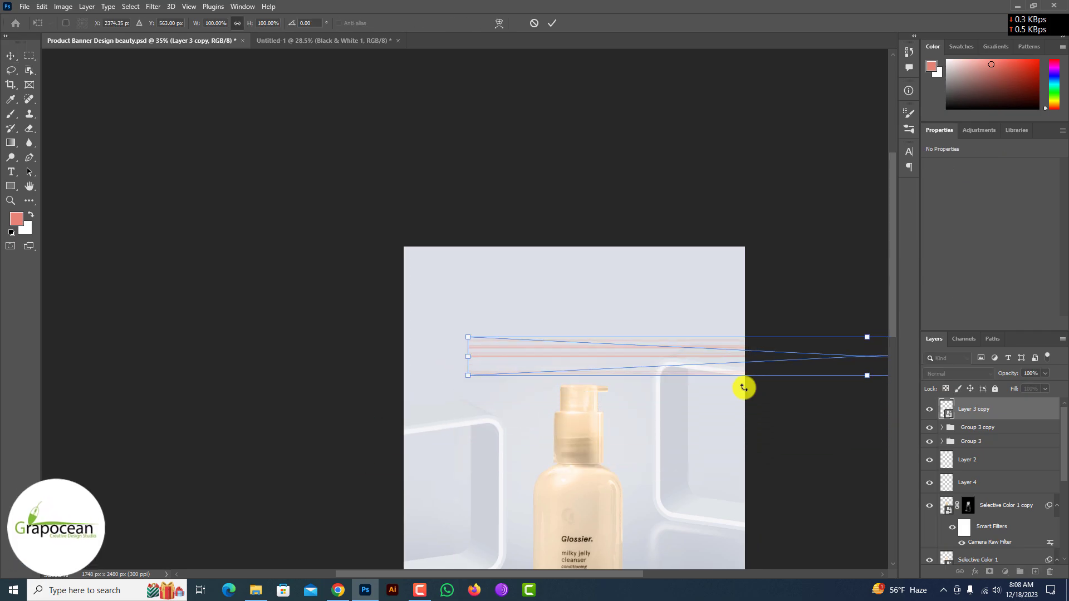
# - Warp the streaks into a curve around the bottle's upper part and fold their far end back below the plate
pyautogui.click(497, 23)
pyautogui.moveTo(685, 346); pyautogui.dragTo(580, 410)
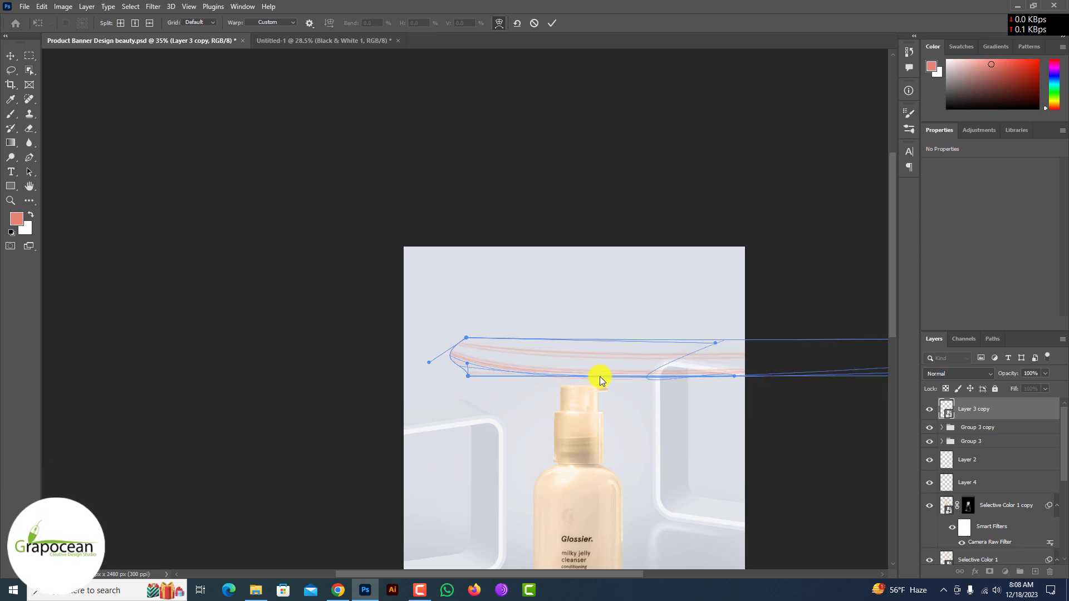
pyautogui.moveTo(709, 362); pyautogui.dragTo(620, 469)
pyautogui.moveTo(857, 419); pyautogui.dragTo(568, 446)
pyautogui.scroll(-5, 557, 430)
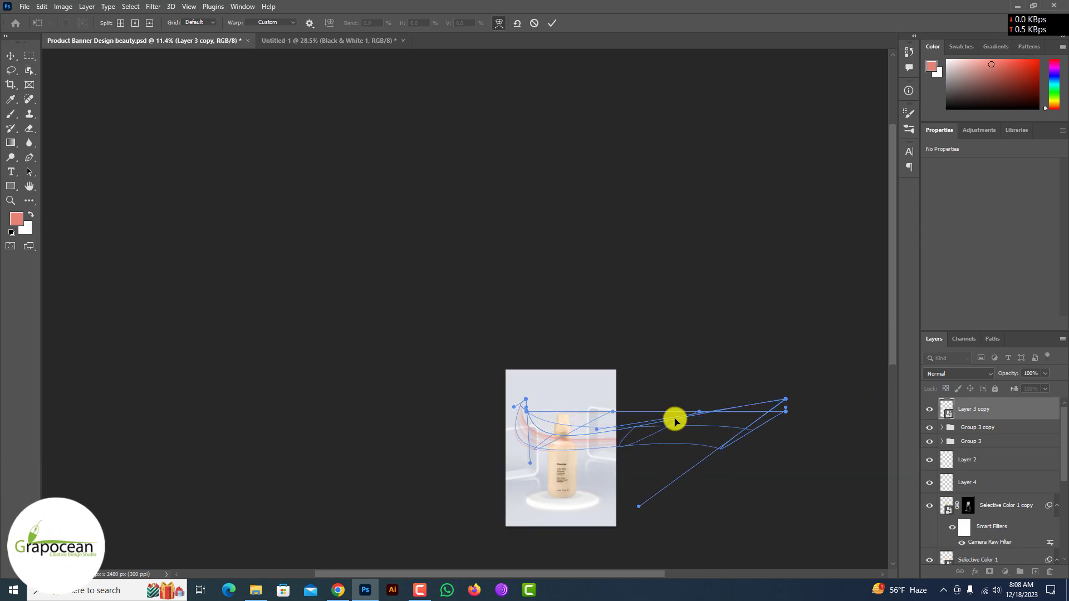
pyautogui.moveTo(785, 399); pyautogui.dragTo(501, 519)
pyautogui.moveTo(785, 411); pyautogui.dragTo(495, 559)
# - Bend the warped streaks outward beyond the bottle's right side and reshape their lower end so they sweep diagonally across the bottle
pyautogui.scroll(5, 576, 470)
pyautogui.scroll(-3, 576, 470)
pyautogui.moveTo(592, 249)
pyautogui.mouseDown()
pyautogui.moveTo(695, 234)
pyautogui.moveTo(728, 202)
pyautogui.mouseUp()
pyautogui.moveTo(379, 384); pyautogui.dragTo(358, 481)
pyautogui.moveTo(386, 441); pyautogui.dragTo(465, 335)
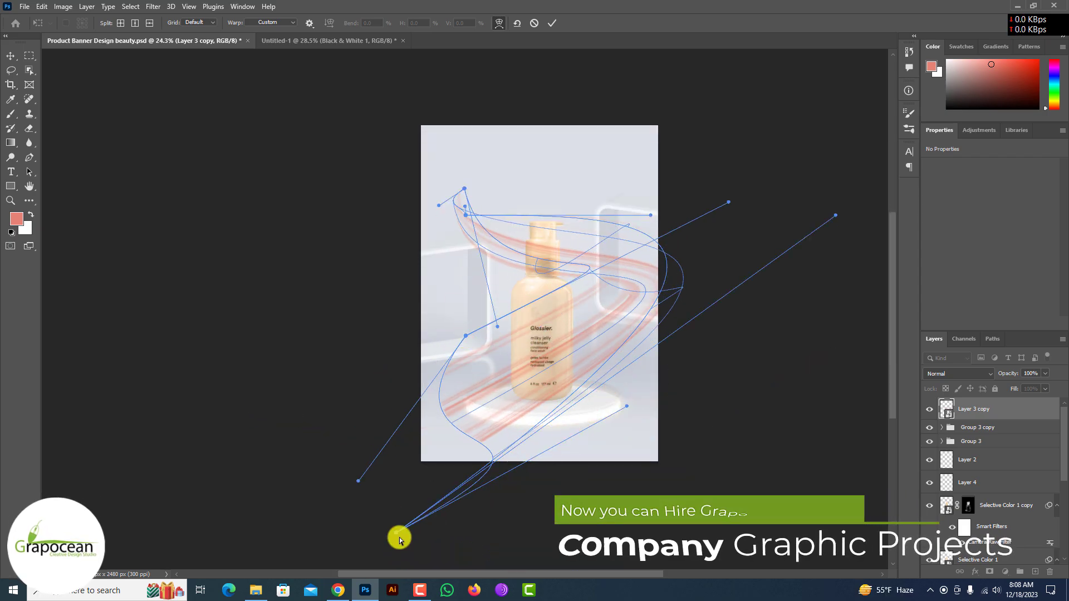
# - Tighten the warp into a narrow ribbon curving around the bottle and ending at the plate's left edge, and apply it
pyautogui.moveTo(398, 535); pyautogui.dragTo(460, 456)
pyautogui.moveTo(358, 481); pyautogui.dragTo(465, 422)
pyautogui.moveTo(466, 336); pyautogui.dragTo(464, 404)
pyautogui.moveTo(728, 202)
pyautogui.mouseDown()
pyautogui.moveTo(549, 289)
pyautogui.moveTo(745, 260)
pyautogui.mouseUp()
pyautogui.moveTo(835, 214); pyautogui.dragTo(718, 220)
pyautogui.moveTo(650, 214); pyautogui.dragTo(566, 244)
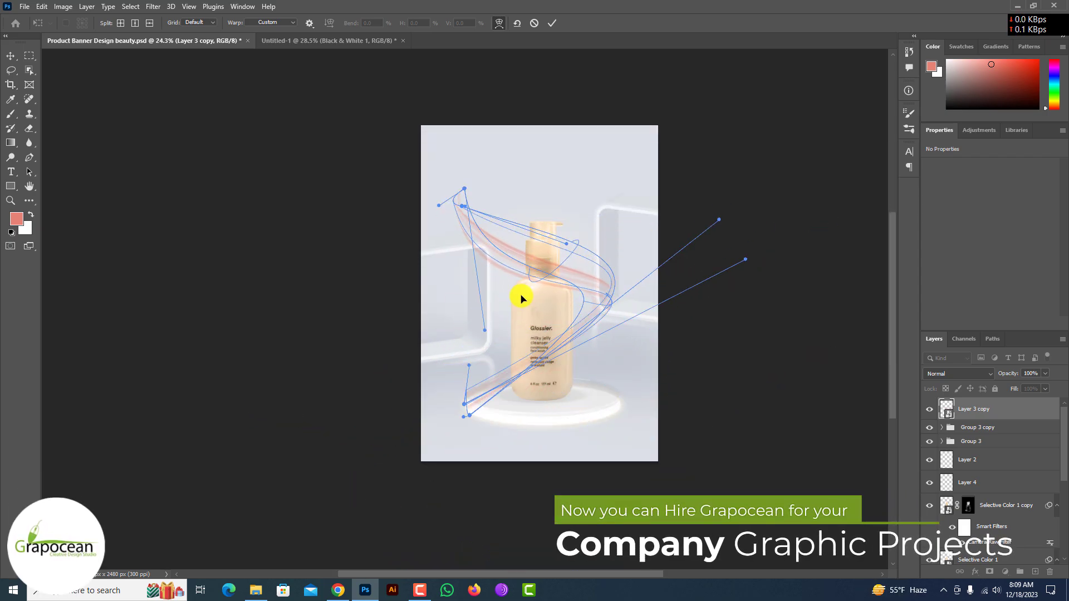
pyautogui.press('Return')
# - Duplicate the warped ribbon, flip the copy horizontally and move it down and left to continue the spiral around the bottle
pyautogui.moveTo(1036, 575); pyautogui.dragTo(1035, 575)
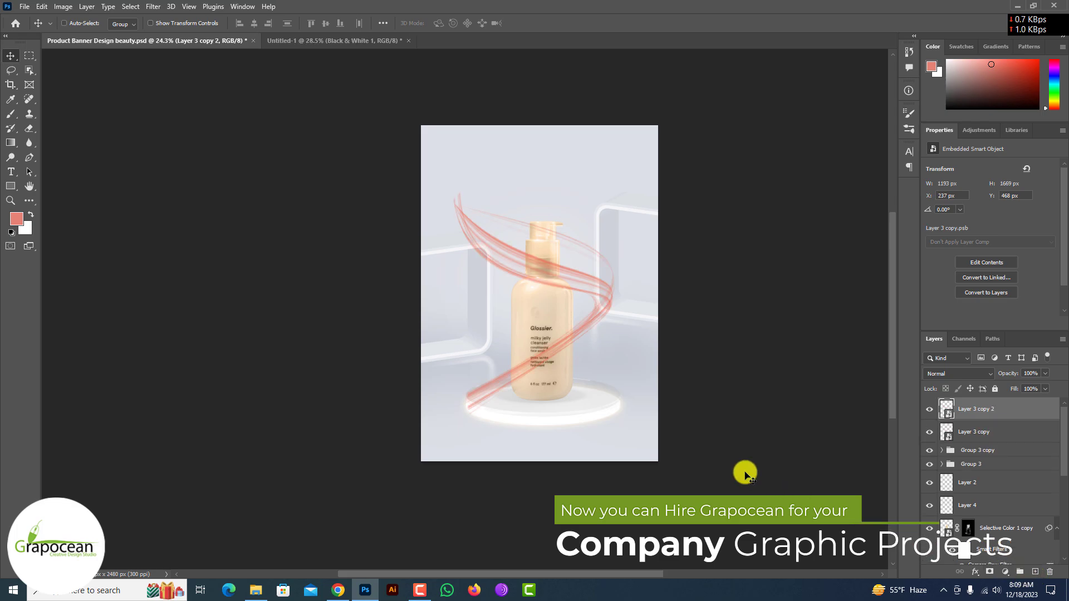
pyautogui.hotkey('ctrl', 't')
pyautogui.rightClick(617, 304)
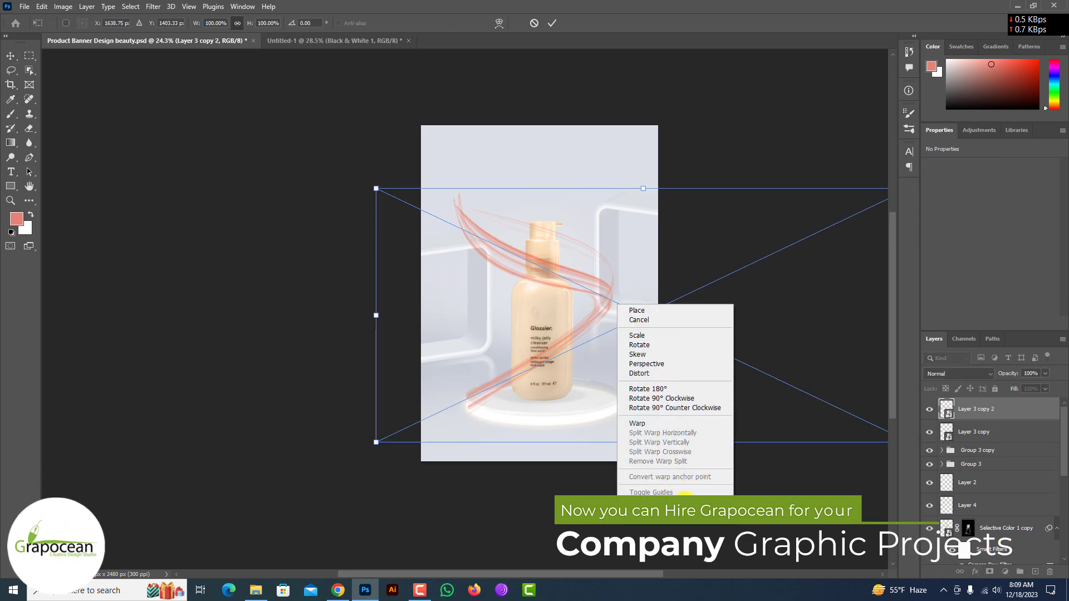
pyautogui.click(682, 504)
pyautogui.moveTo(599, 301); pyautogui.dragTo(392, 409)
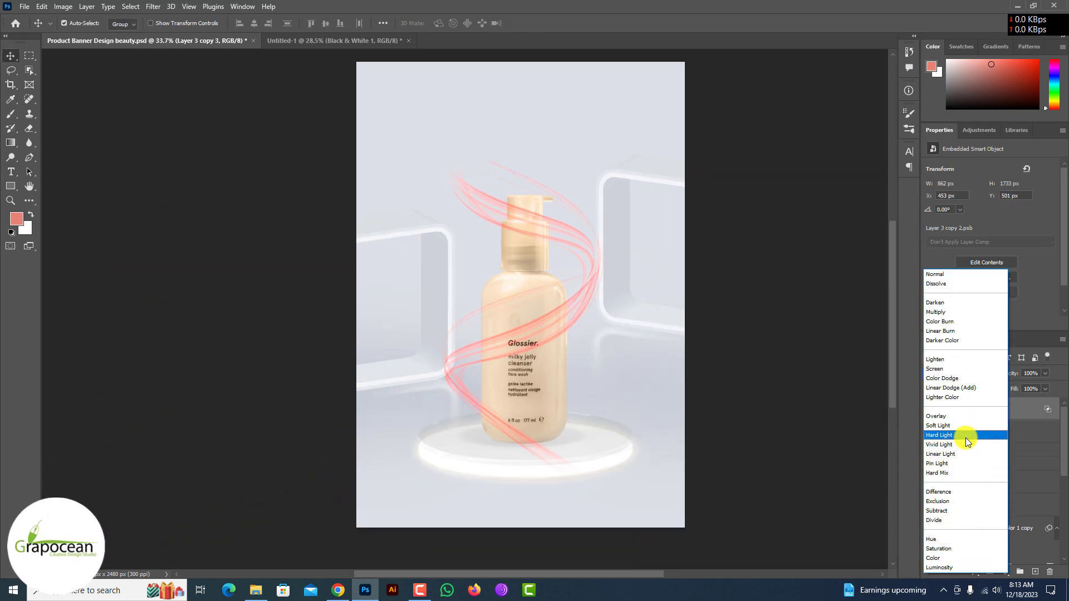
# - Set the top ribbon layer's blend mode to Linear Dodge (Add)
pyautogui.click(854, 519)
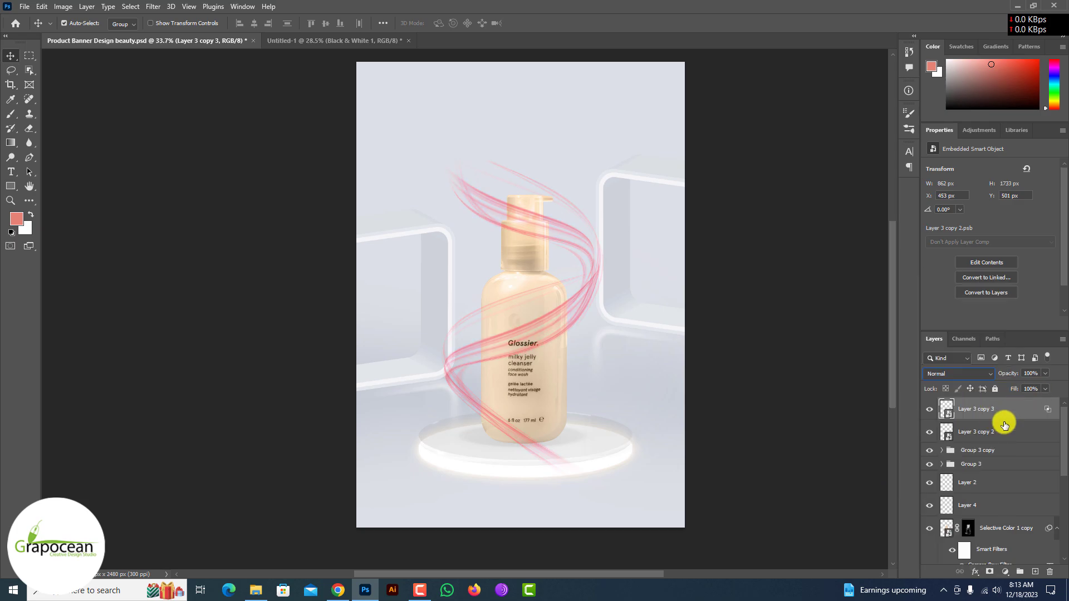
pyautogui.click(967, 374)
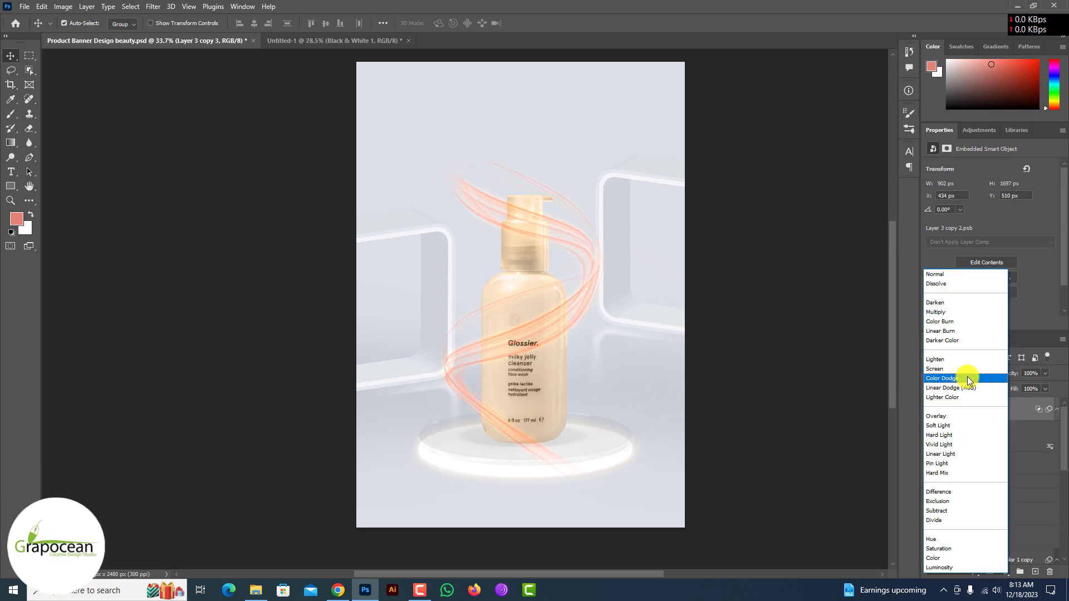
pyautogui.click(969, 388)
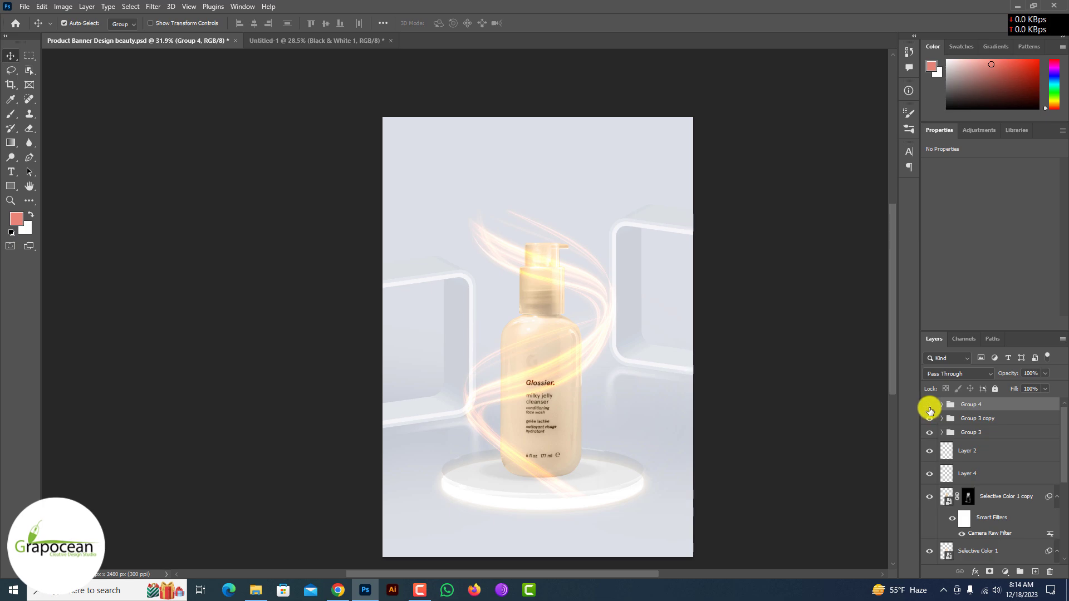
# - Toggle the visibility of Group 4, Group 3 copy, Group 3 and Group 2 to examine what each contributes to the banner
pyautogui.click(930, 411)
pyautogui.click(930, 411)
pyautogui.click(929, 419)
pyautogui.click(929, 419)
pyautogui.click(929, 433)
pyautogui.click(929, 433)
pyautogui.scroll(-4, 948, 438)
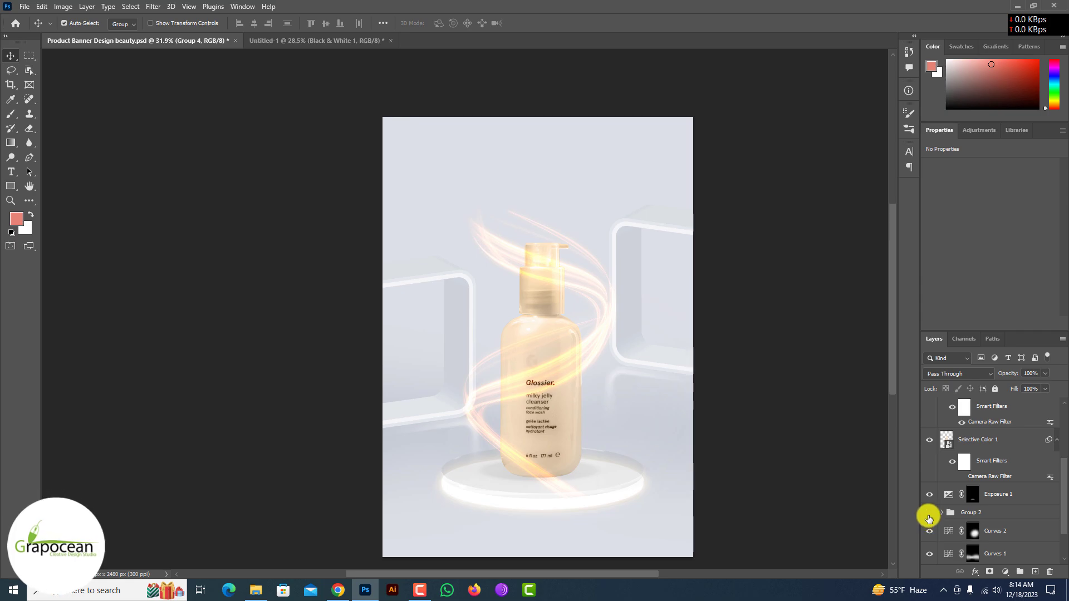
pyautogui.click(929, 512)
pyautogui.click(930, 513)
# - Mask Group 4 with the bottle's shape, and paint the ribbon back over the pump and the bottle's lower front
pyautogui.scroll(-2, 935, 515)
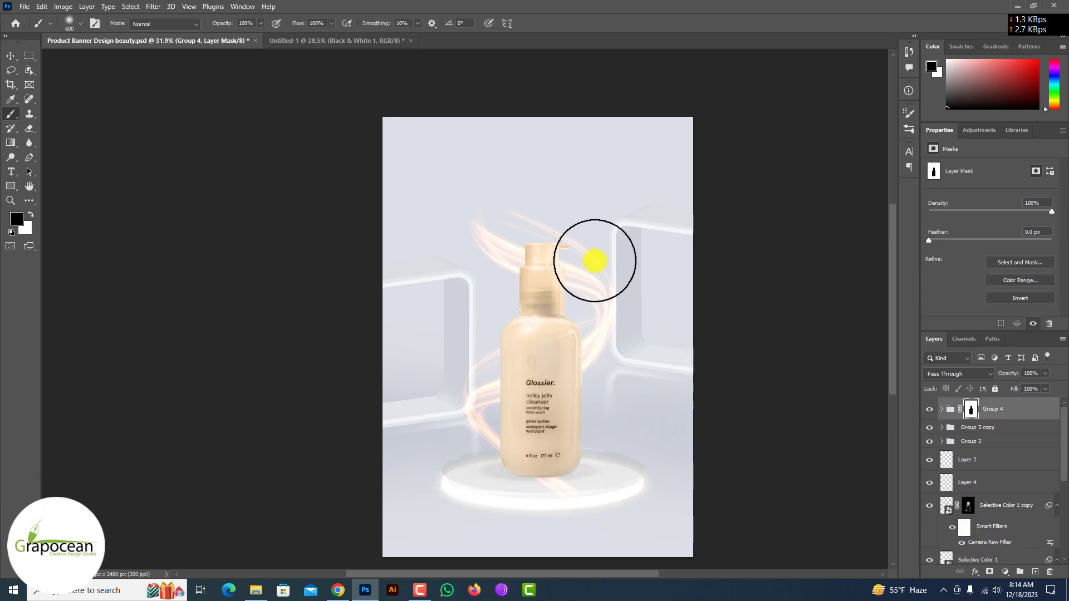
pyautogui.scroll(2, 571, 256)
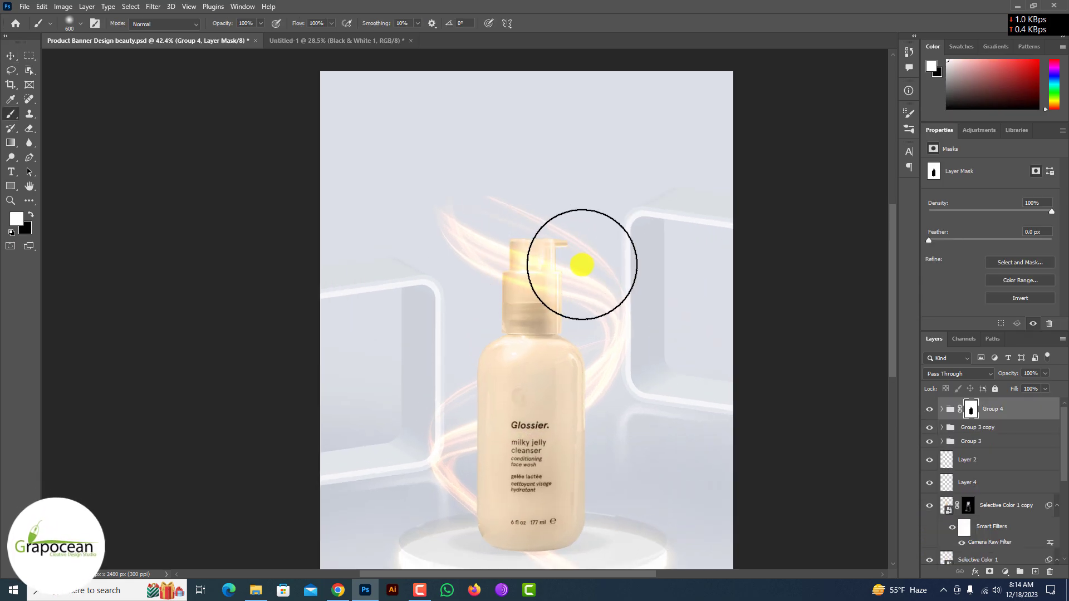
pyautogui.scroll(-2, 573, 506)
pyautogui.scroll(3, 549, 491)
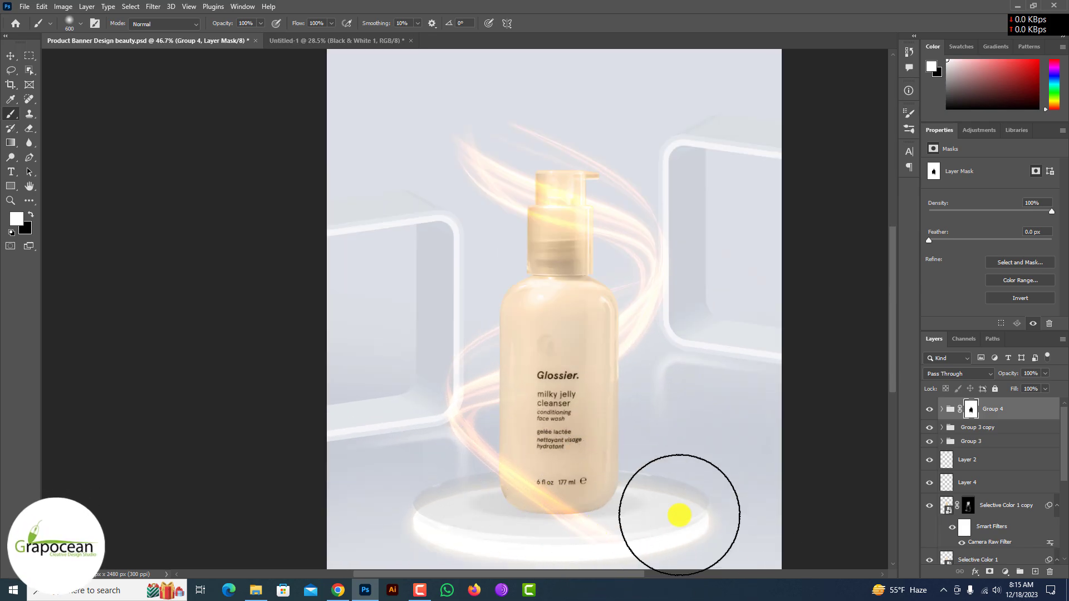
pyautogui.scroll(-4, 751, 484)
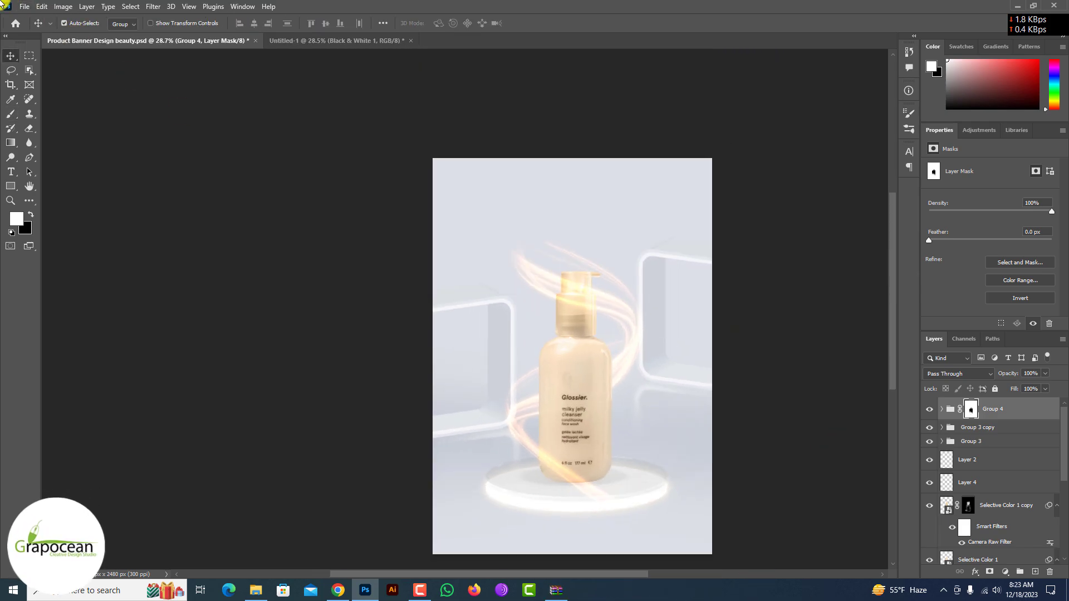
pyautogui.click(25, 6)
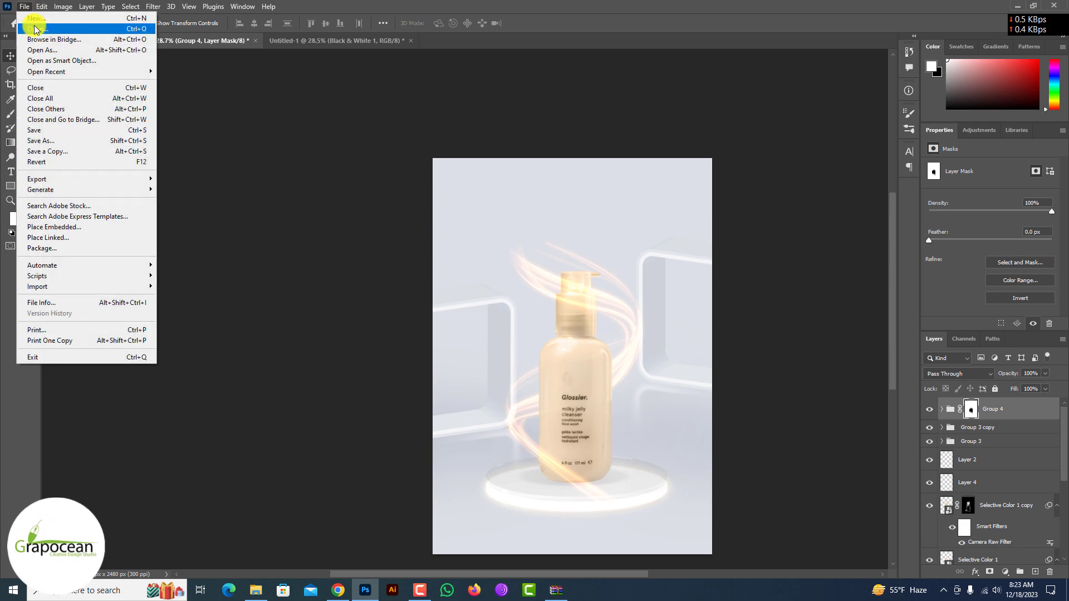
pyautogui.click(33, 30)
pyautogui.click(127, 282)
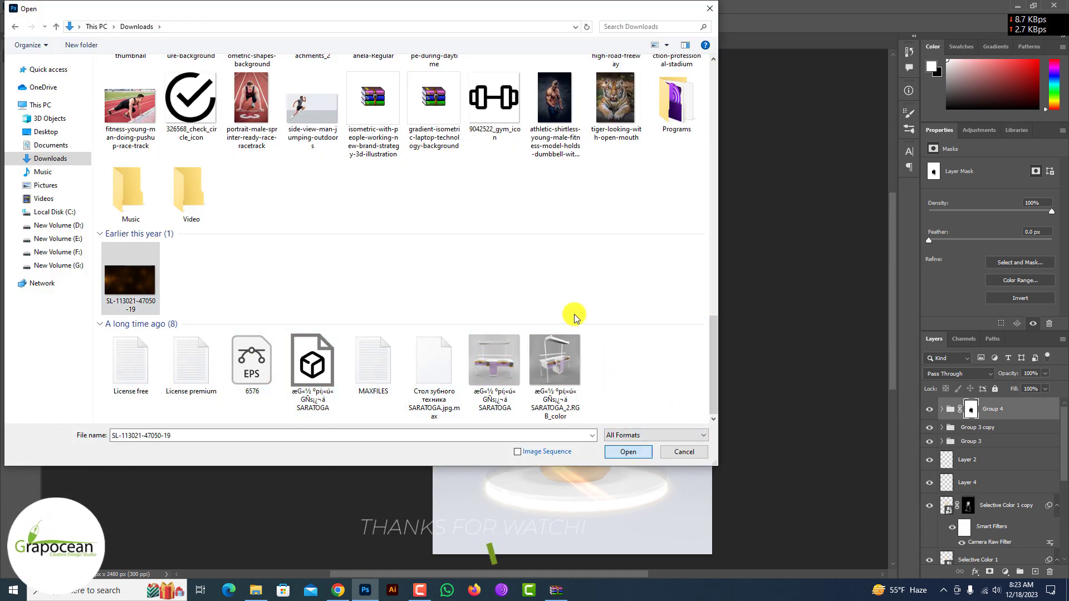
pyautogui.click(133, 276)
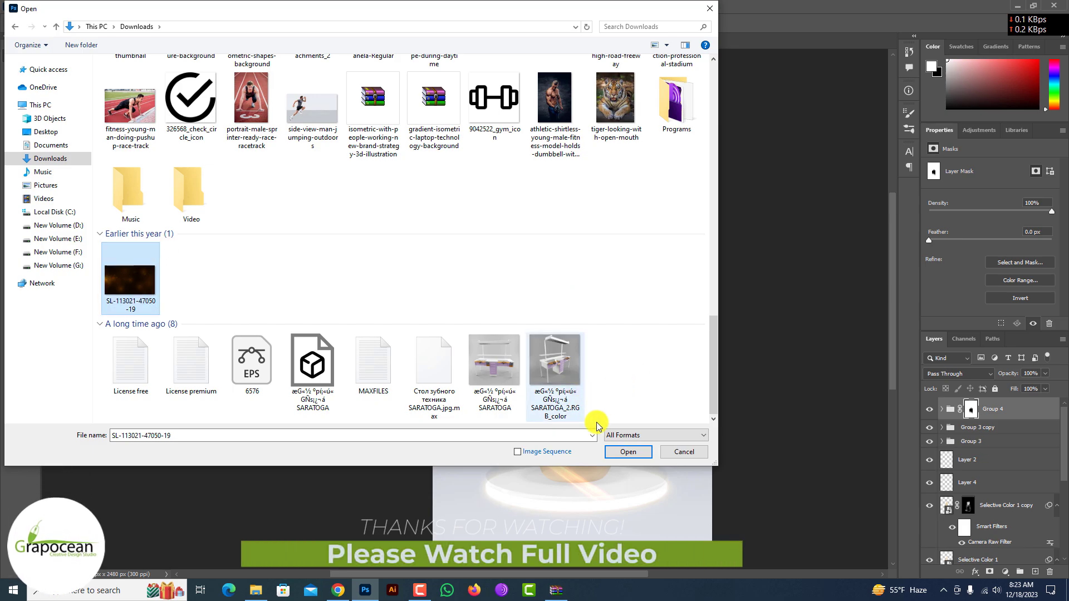
pyautogui.click(626, 454)
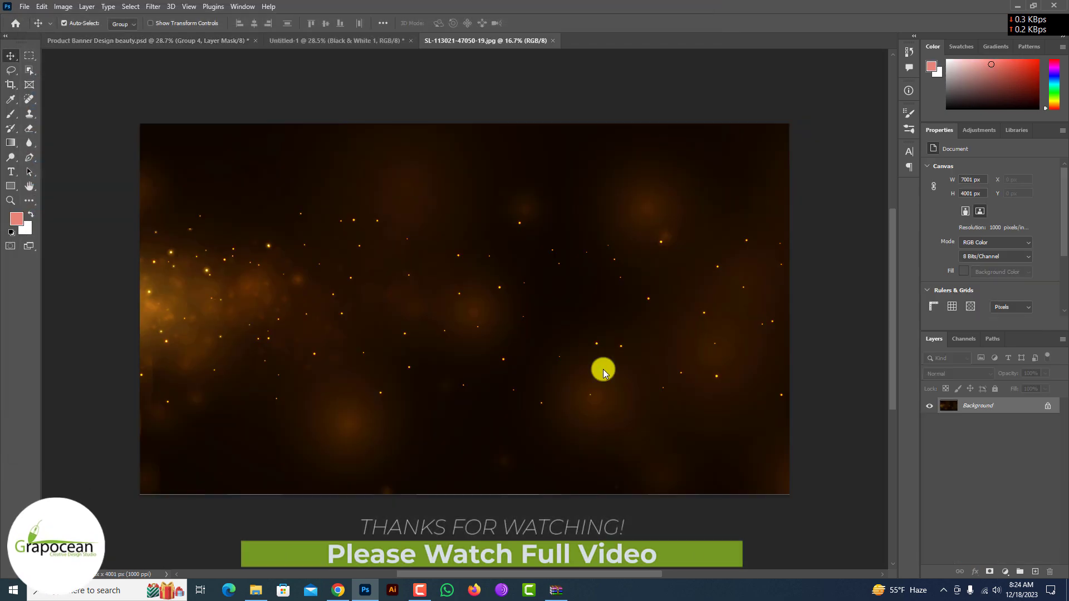
# - Unlock the sparkle image's layer, bring it into the banner and blend it with Linear Dodge (Add) through a painted layer mask
pyautogui.click(1048, 408)
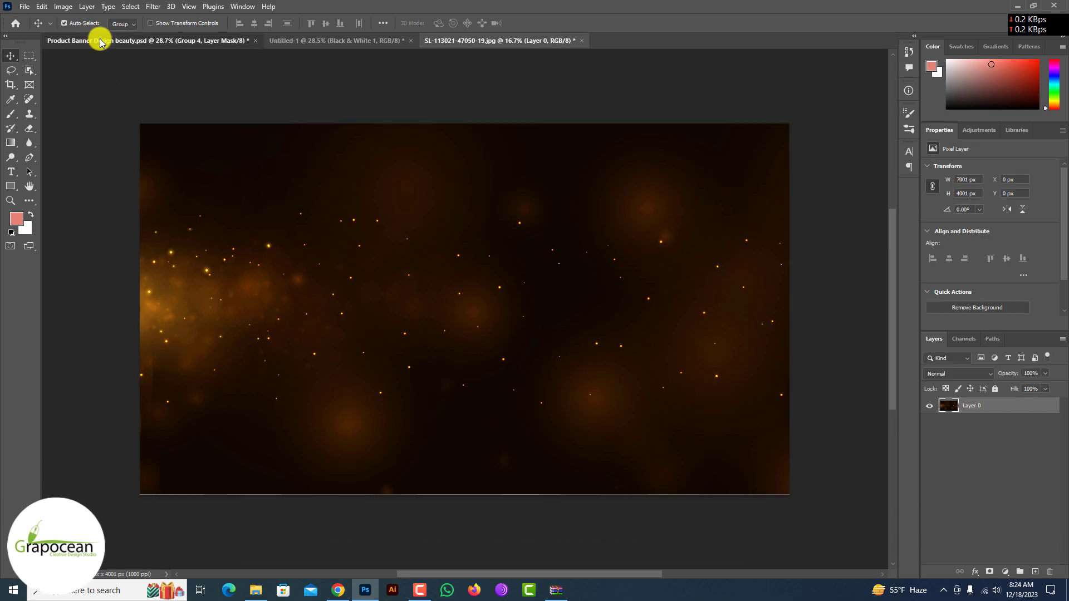
pyautogui.moveTo(102, 43); pyautogui.dragTo(573, 454)
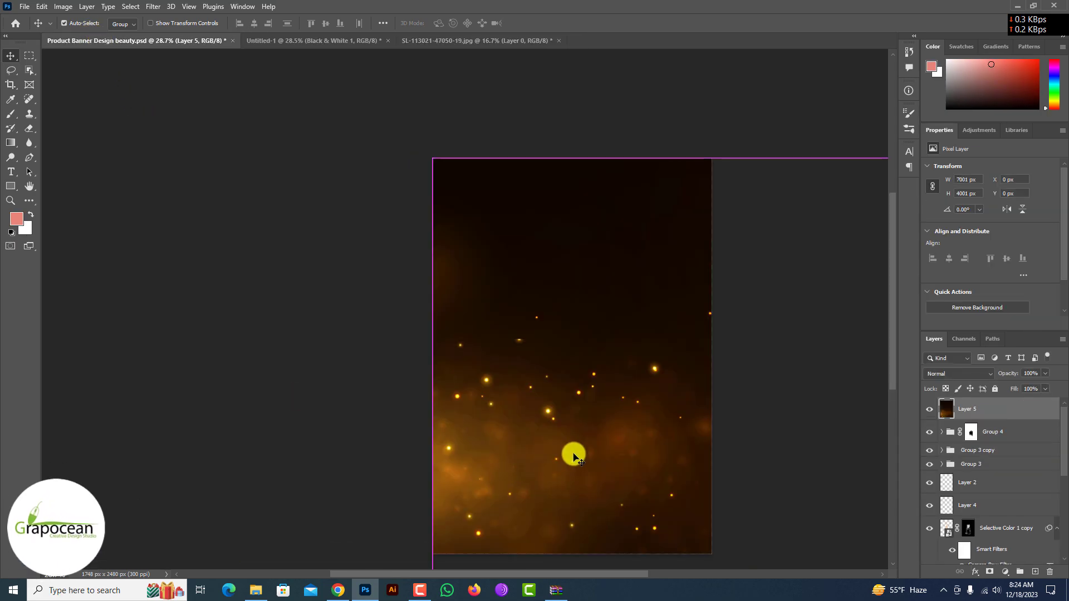
pyautogui.click(968, 373)
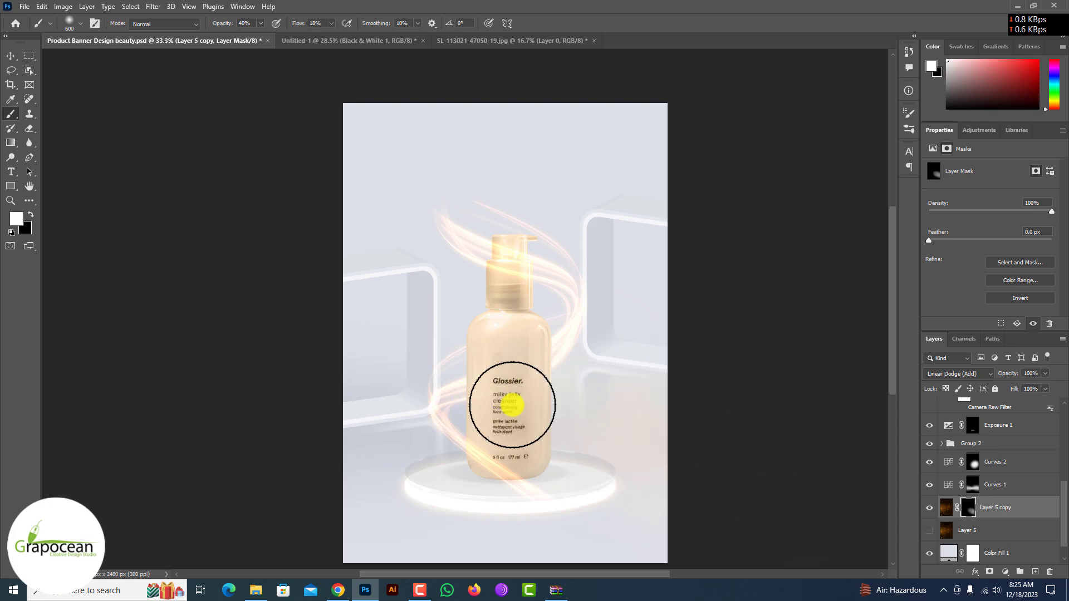
pyautogui.click(512, 405)
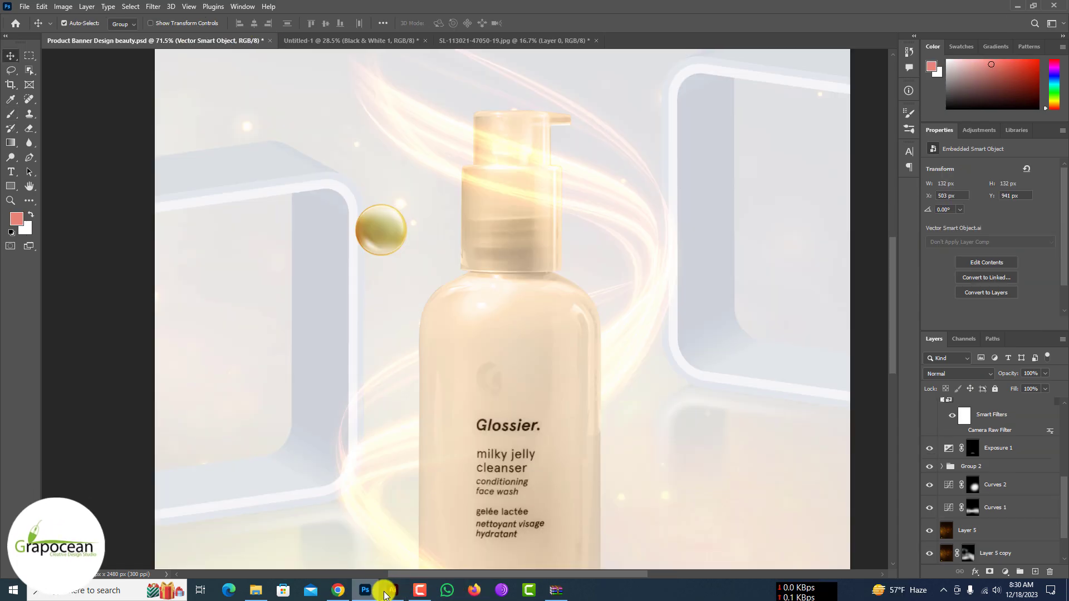
# - Switch to Illustrator and transfer the small pale bubble beside the artboard's lower-right sphere into the Photoshop banner
pyautogui.click(400, 588)
pyautogui.click(360, 461)
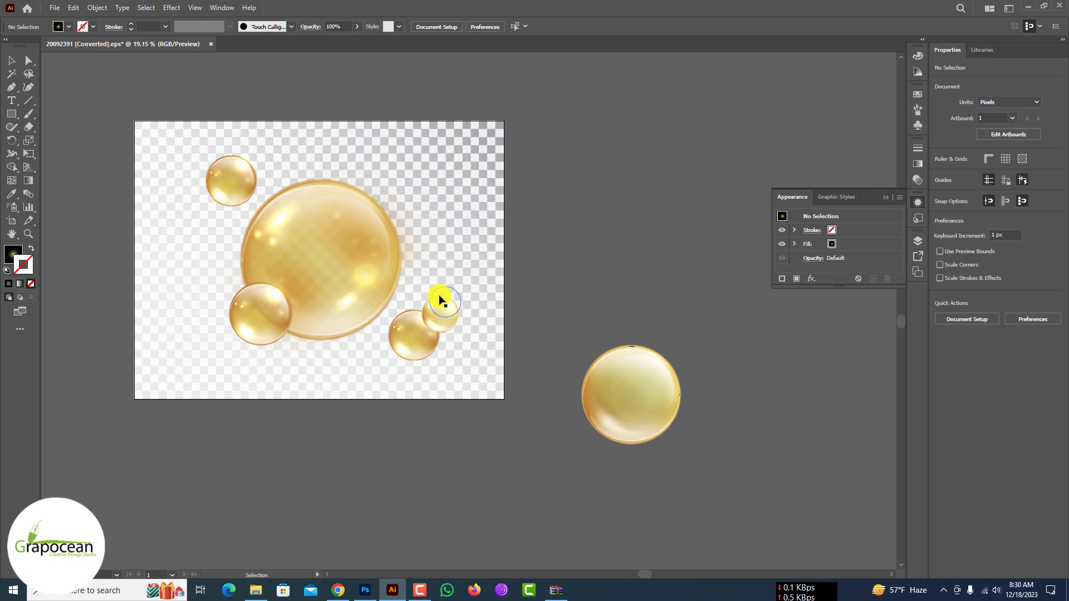
pyautogui.moveTo(438, 305); pyautogui.dragTo(366, 595)
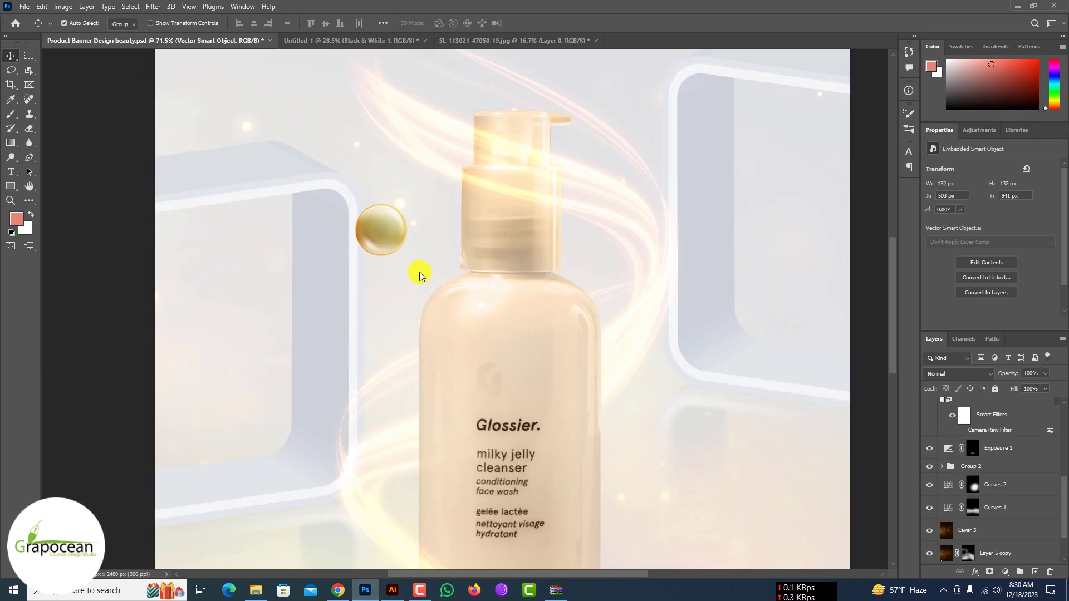
pyautogui.moveTo(420, 272); pyautogui.dragTo(419, 271)
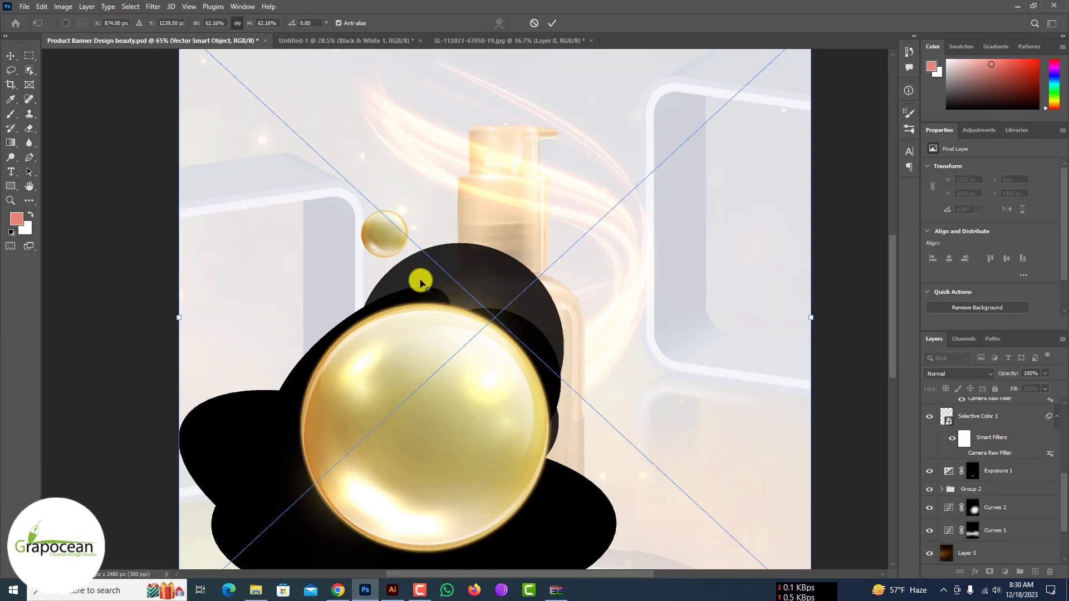
# - Mask the imported bubble with an elliptical selection around the gold sphere to hide its black surroundings
pyautogui.hotkey('ctrl', '-')
pyautogui.hotkey('ctrl', '-')
pyautogui.hotkey('ctrl', '-')
pyautogui.moveTo(327, 197); pyautogui.dragTo(394, 287)
pyautogui.scroll(3, 446, 341)
pyautogui.moveTo(436, 320); pyautogui.dragTo(395, 238)
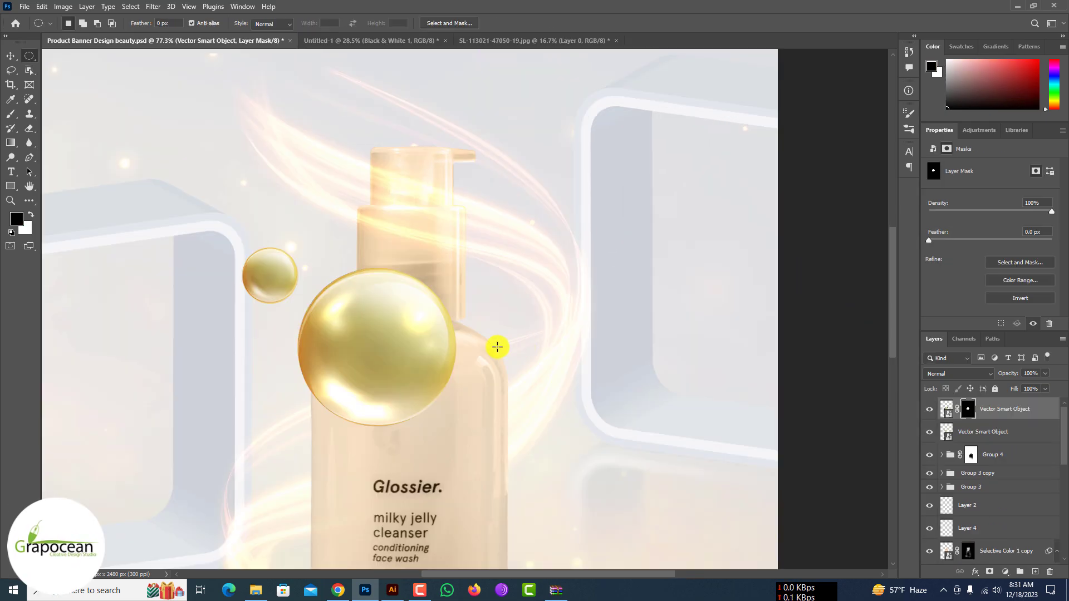
pyautogui.scroll(-3, 496, 345)
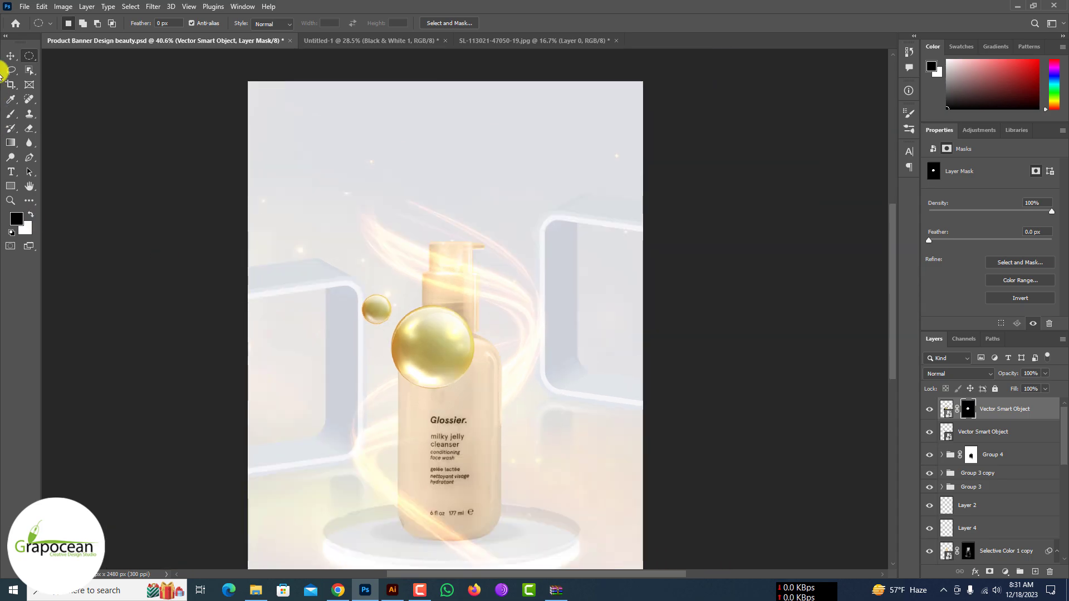
# - Scale the masked gold bubble down to about 227 px wide and place it beside the pump, above the earlier bubble
pyautogui.click(11, 56)
pyautogui.click(179, 310)
pyautogui.scroll(2, 456, 389)
pyautogui.click(446, 361)
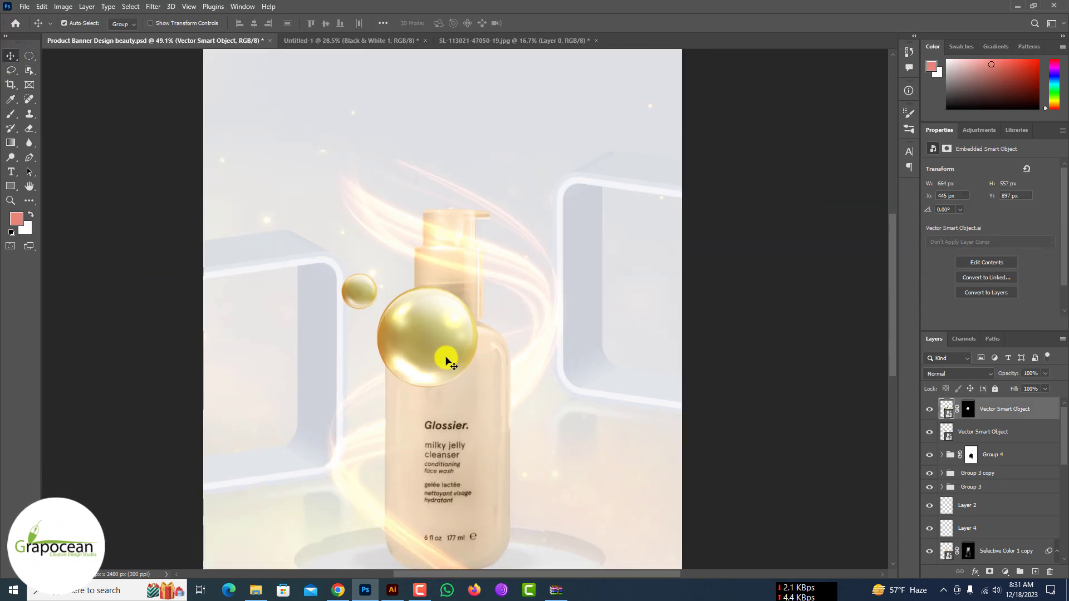
pyautogui.hotkey('ctrl', 't')
pyautogui.moveTo(507, 260); pyautogui.dragTo(467, 306)
pyautogui.moveTo(436, 342); pyautogui.dragTo(384, 245)
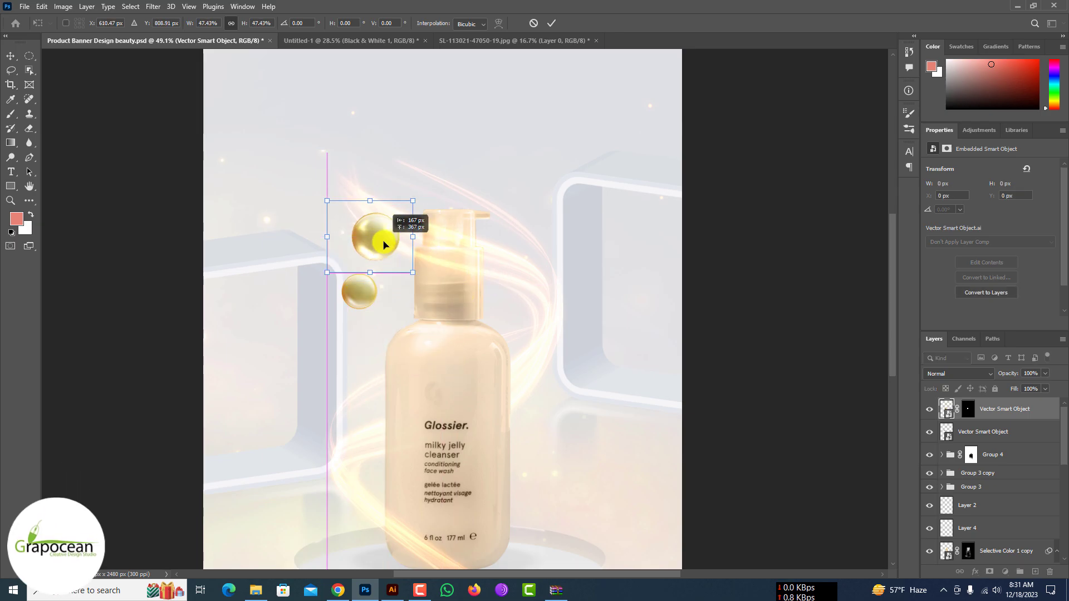
pyautogui.click(551, 20)
# - Delete the earlier bubble and move the new gold bubble into its place left of the pump
pyautogui.scroll(4, 415, 247)
pyautogui.moveTo(341, 308); pyautogui.dragTo(351, 316)
pyautogui.press('Delete')
pyautogui.moveTo(358, 256); pyautogui.dragTo(339, 300)
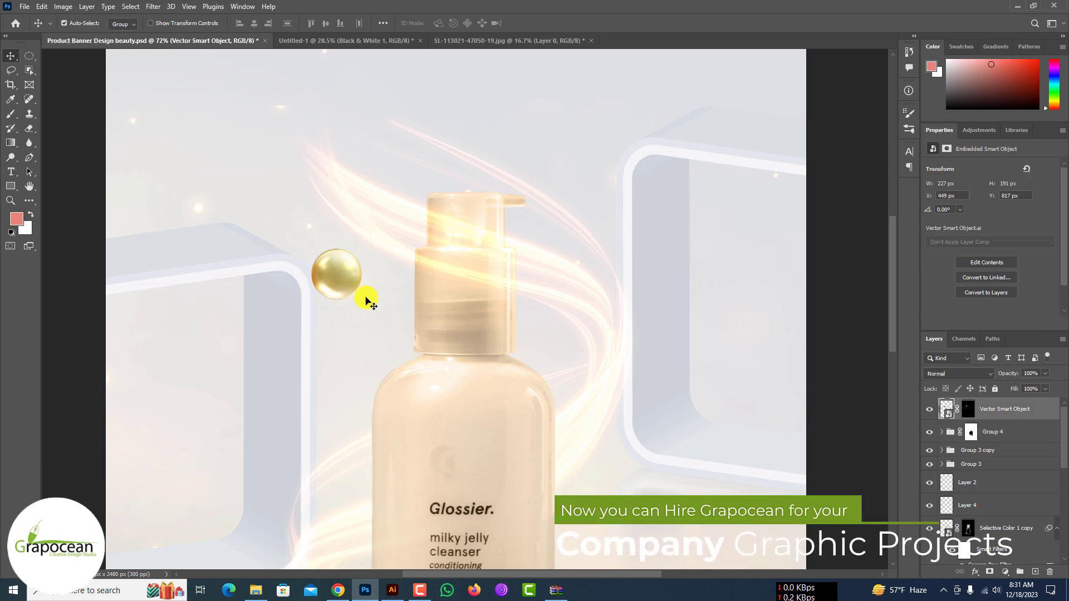
# - Switch to Illustrator and transfer the bubble overlapping the large sphere's lower-left edge into the Photoshop banner
pyautogui.click(391, 589)
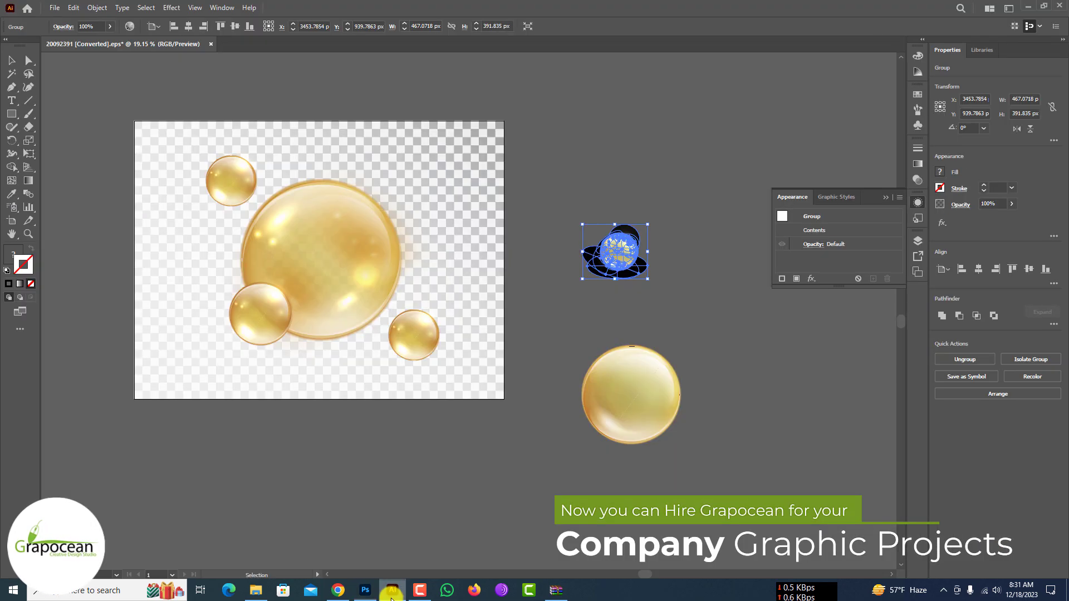
pyautogui.click(441, 456)
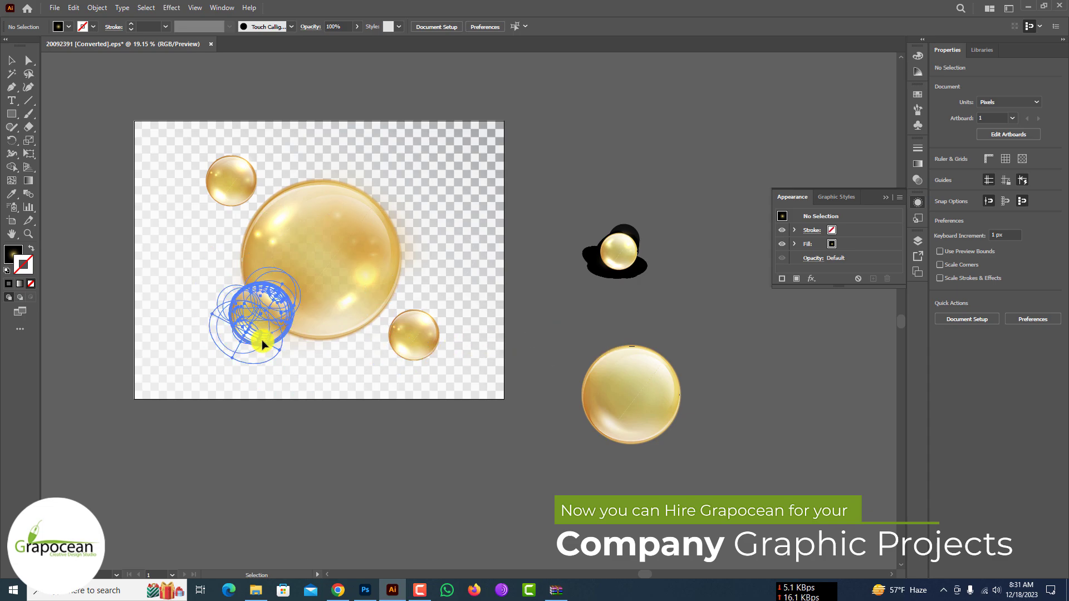
pyautogui.moveTo(263, 345); pyautogui.dragTo(368, 366)
# - Add a layer mask from the circular selection so only the second bubble's sphere shows
pyautogui.scroll(-5, 359, 382)
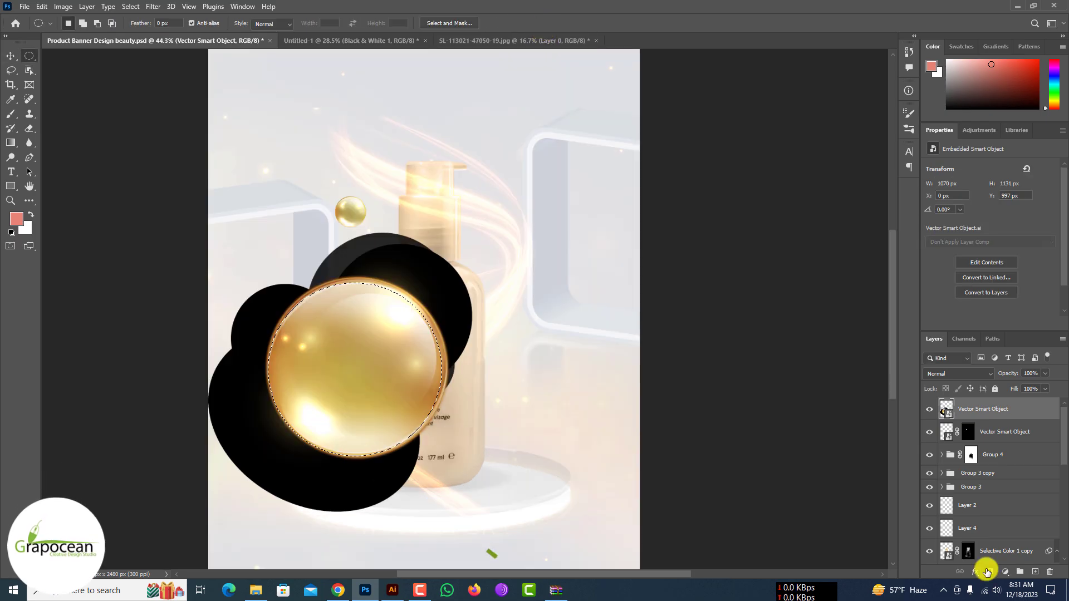
pyautogui.click(990, 572)
pyautogui.click(9, 56)
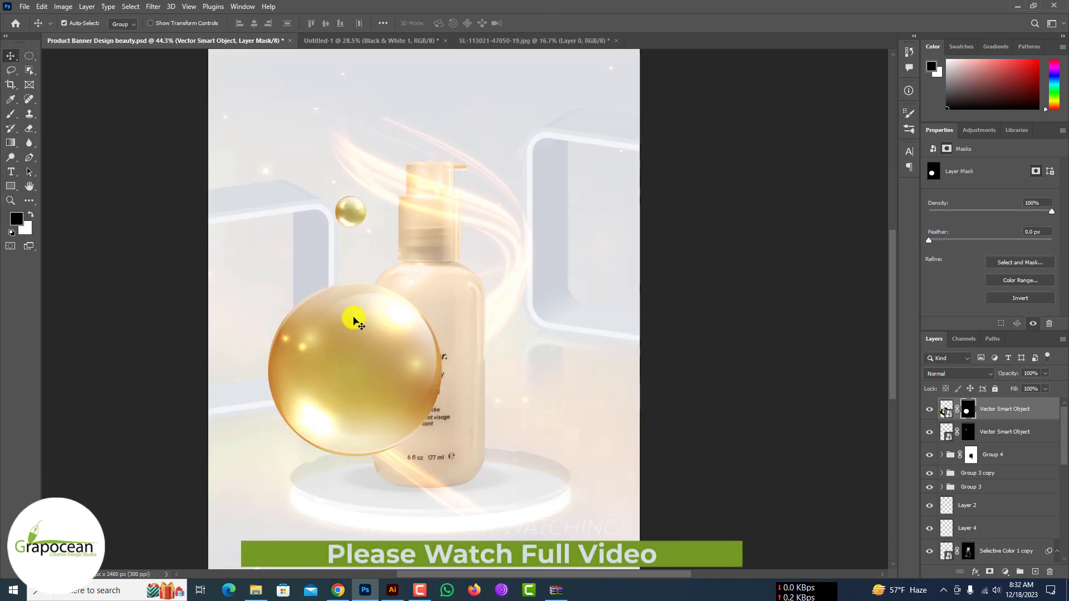
# - Shrink the second gold bubble and place it left of the pump, just below the smaller bubble
pyautogui.moveTo(353, 317); pyautogui.dragTo(410, 224)
pyautogui.hotkey('ctrl', 't')
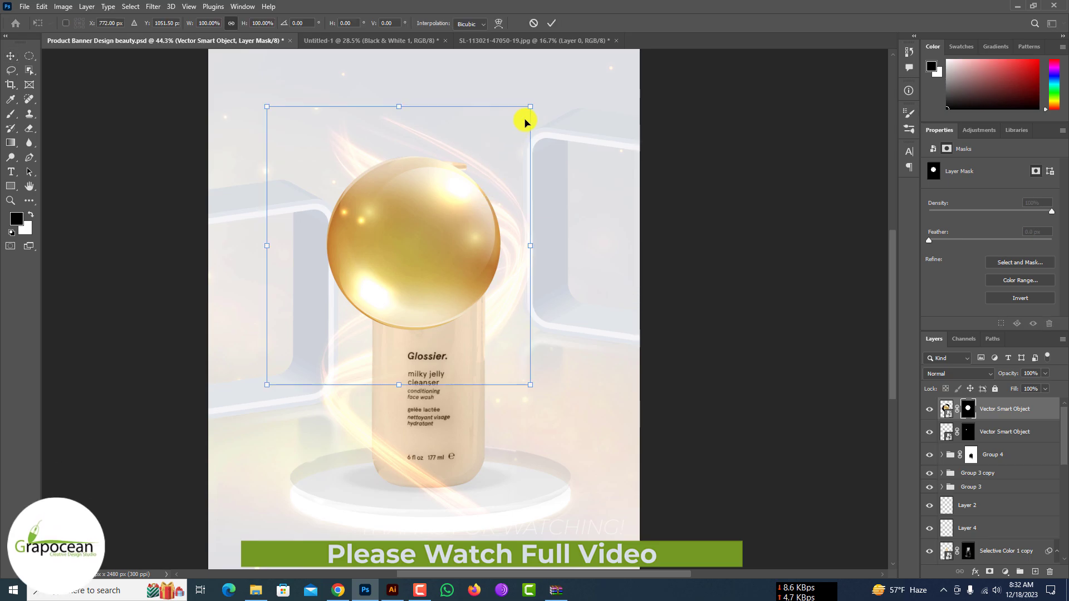
pyautogui.moveTo(532, 110); pyautogui.dragTo(484, 167)
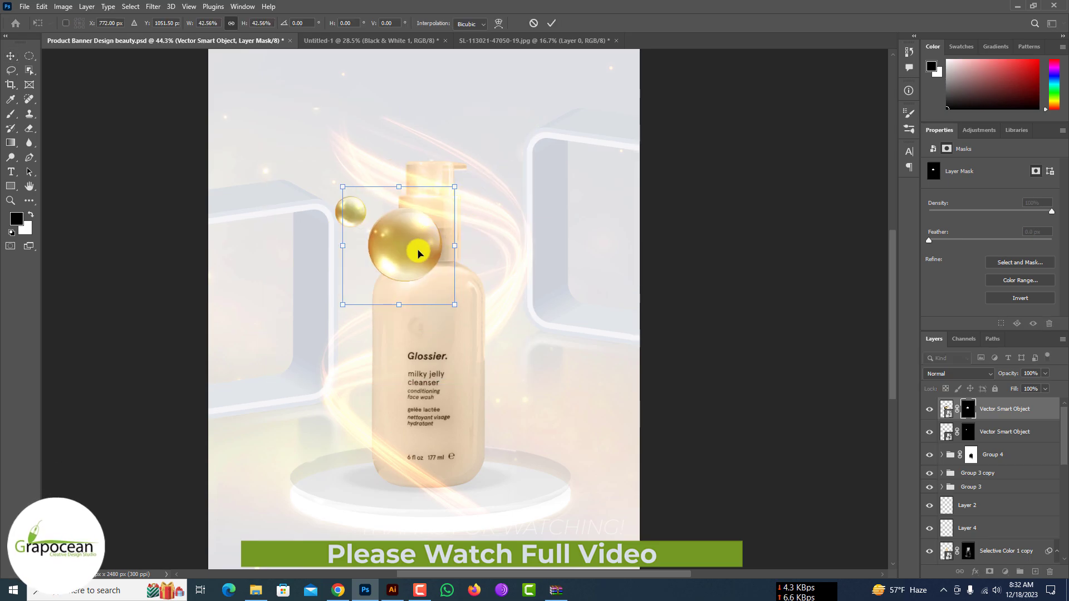
pyautogui.moveTo(418, 253); pyautogui.dragTo(394, 159)
pyautogui.moveTo(441, 101); pyautogui.dragTo(431, 120)
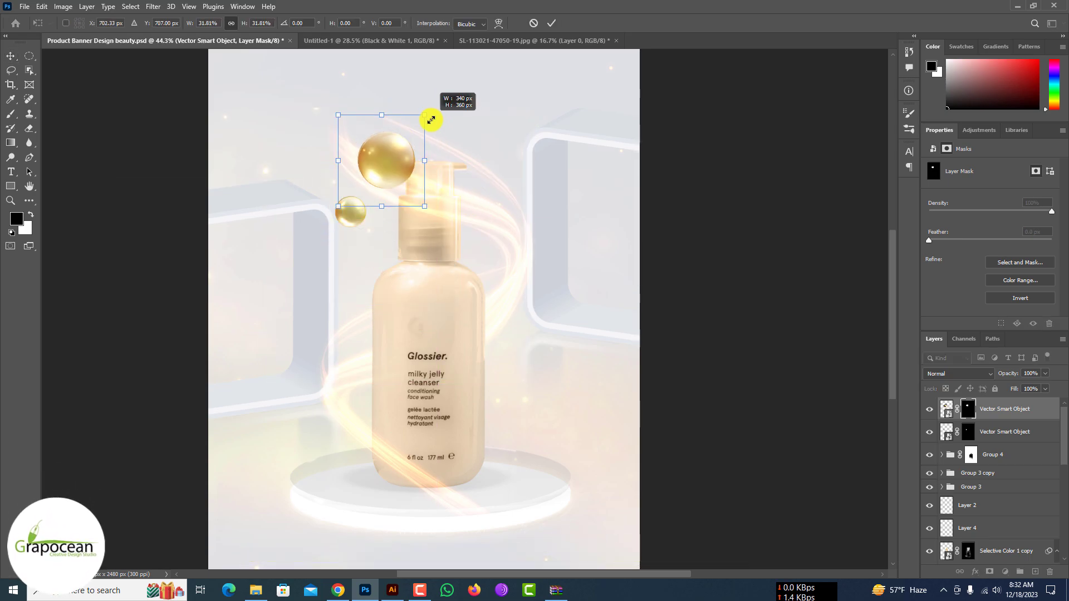
pyautogui.scroll(2, 409, 193)
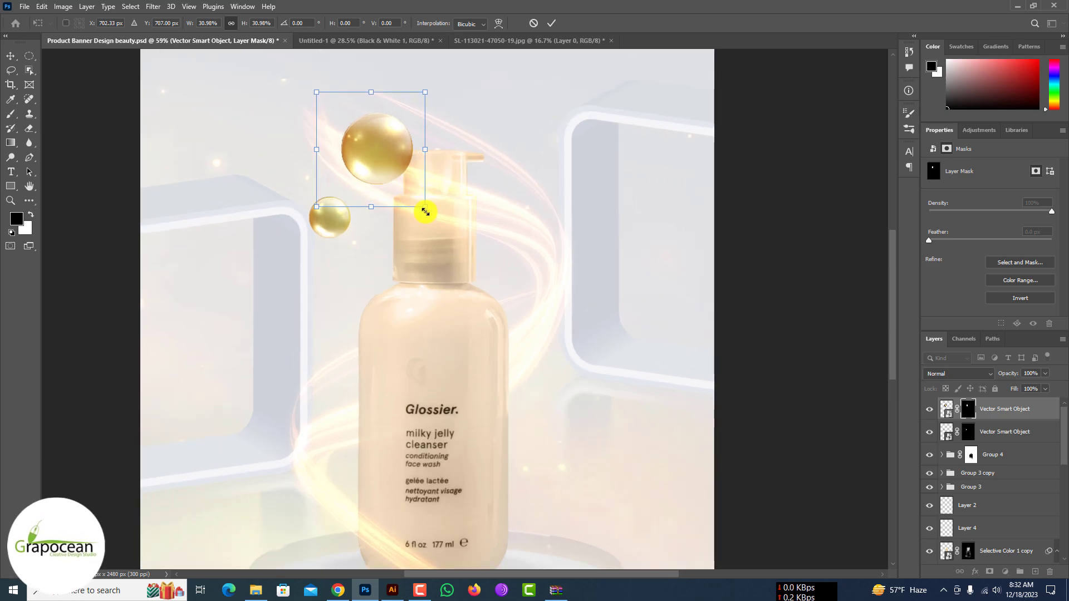
pyautogui.moveTo(422, 202); pyautogui.dragTo(383, 279)
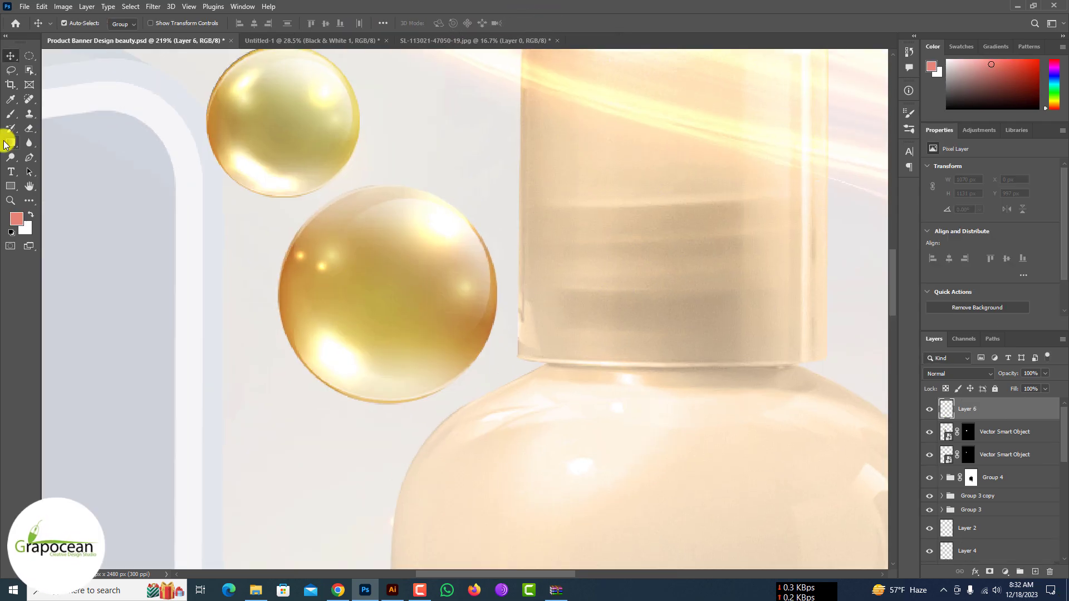
# - Outline a small connecting bridge between the two gold bubbles on Layer 6 with the Pen tool
pyautogui.rightClick(27, 165)
pyautogui.click(62, 158)
pyautogui.click(325, 182)
pyautogui.click(335, 201)
pyautogui.click(326, 208)
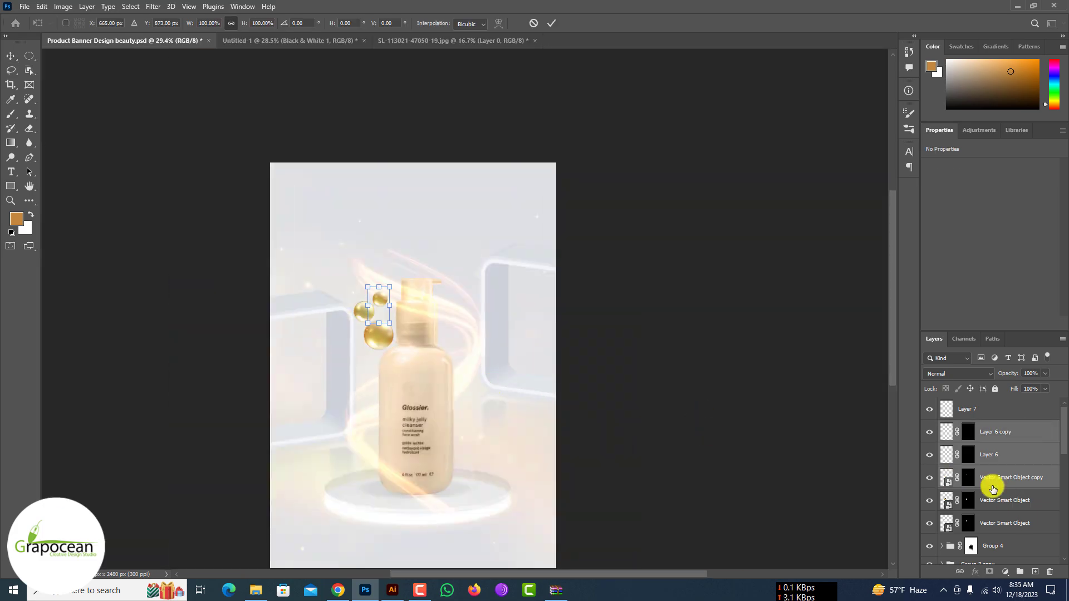
# - Start a new point text layer above Group 5, near the centre of the banner's upper area
pyautogui.click(10, 172)
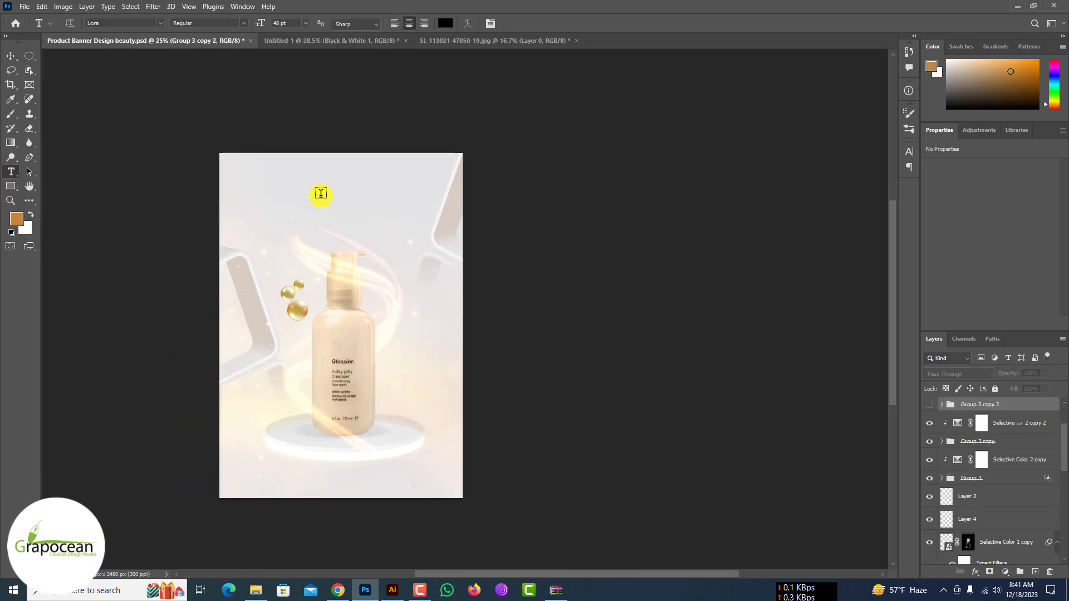
pyautogui.scroll(3, 1002, 429)
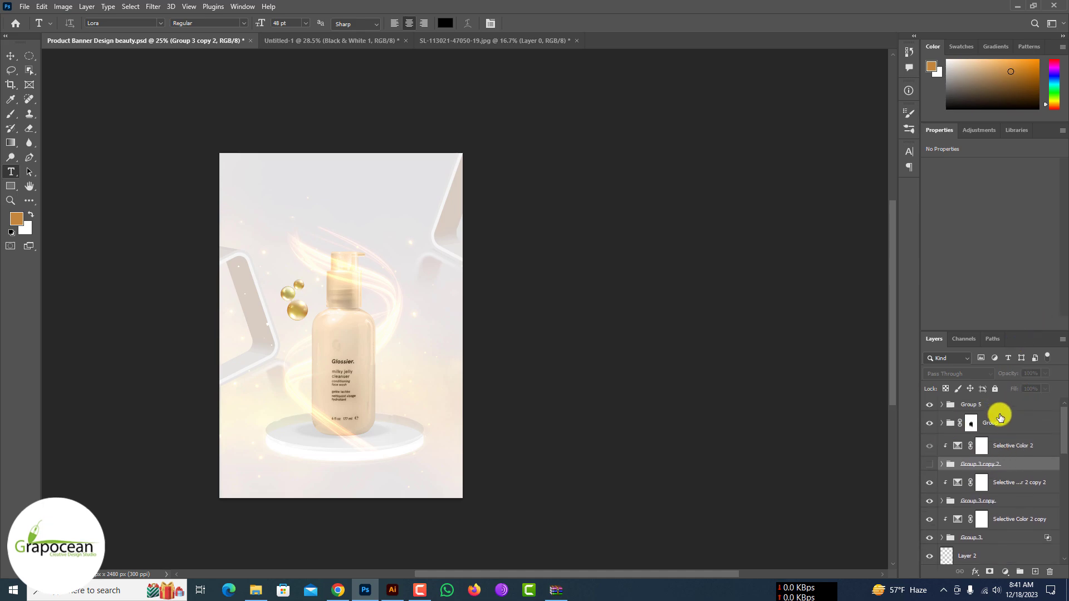
pyautogui.click(1000, 408)
pyautogui.click(321, 183)
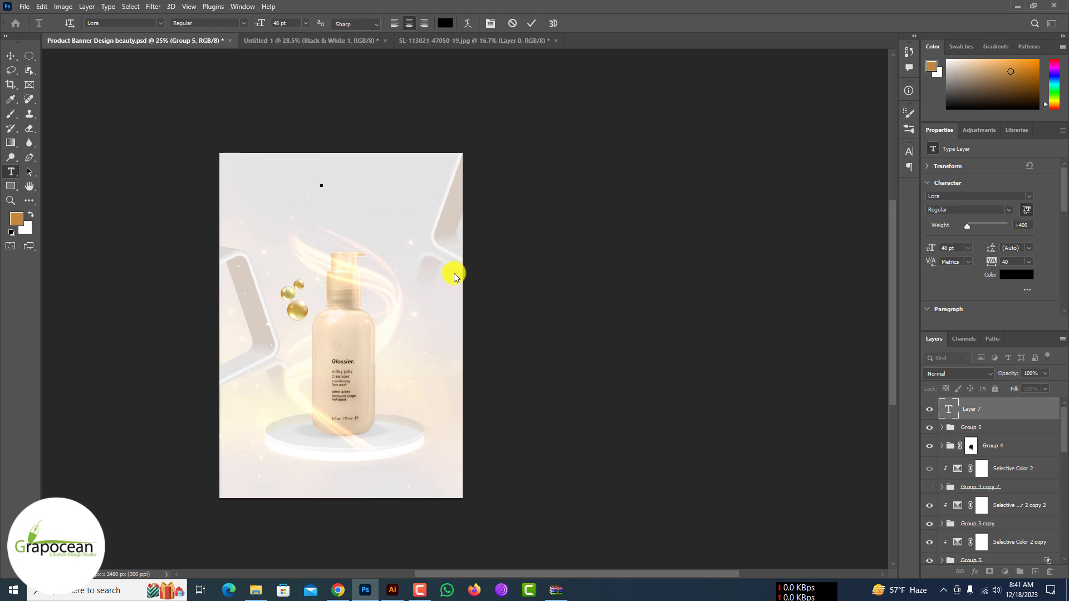
pyautogui.write('Dddddddddddddddd')
pyautogui.press('BackSpace')
pyautogui.press('BackSpace')
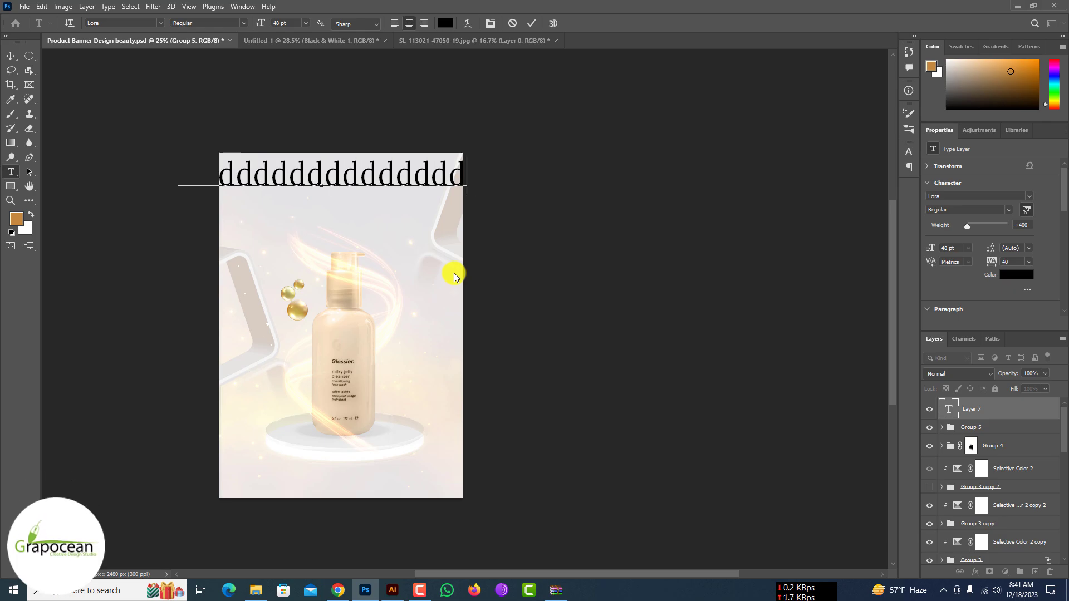
pyautogui.press('Left')
pyautogui.press('Left')
pyautogui.press('Left')
pyautogui.press('Left')
pyautogui.press('Left')
pyautogui.press('Left')
pyautogui.press('Left')
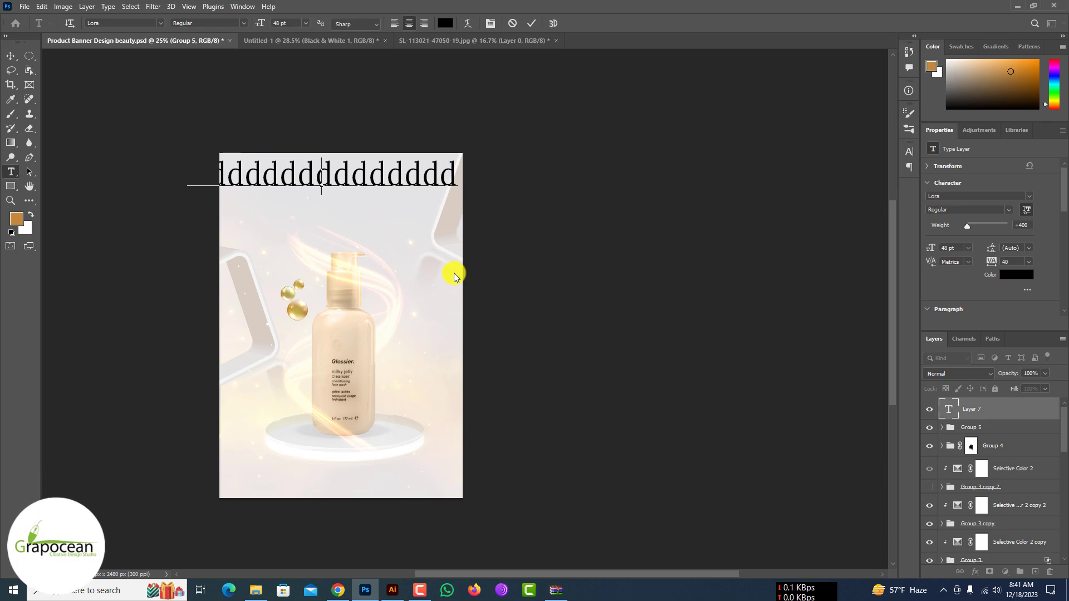
pyautogui.hotkey('ctrl', 'a')
pyautogui.press('BackSpace')
# - Enter the headline "Deep" in all-caps Helvetica and move it to the top centre of the banner
pyautogui.write('Deep')
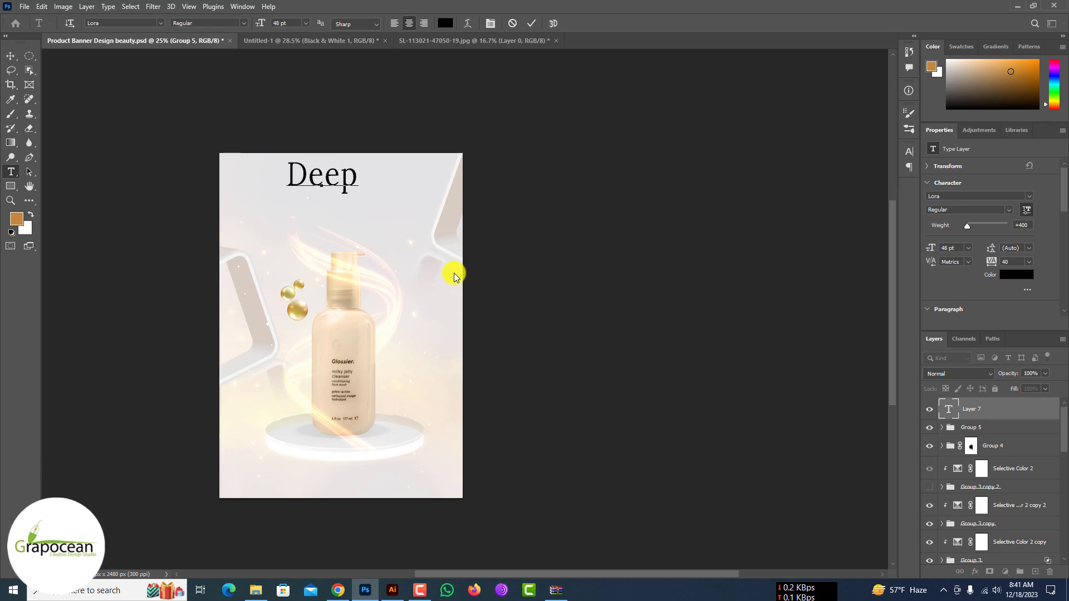
pyautogui.hotkey('ctrl', 'Return')
pyautogui.hotkey('ctrl', 'a')
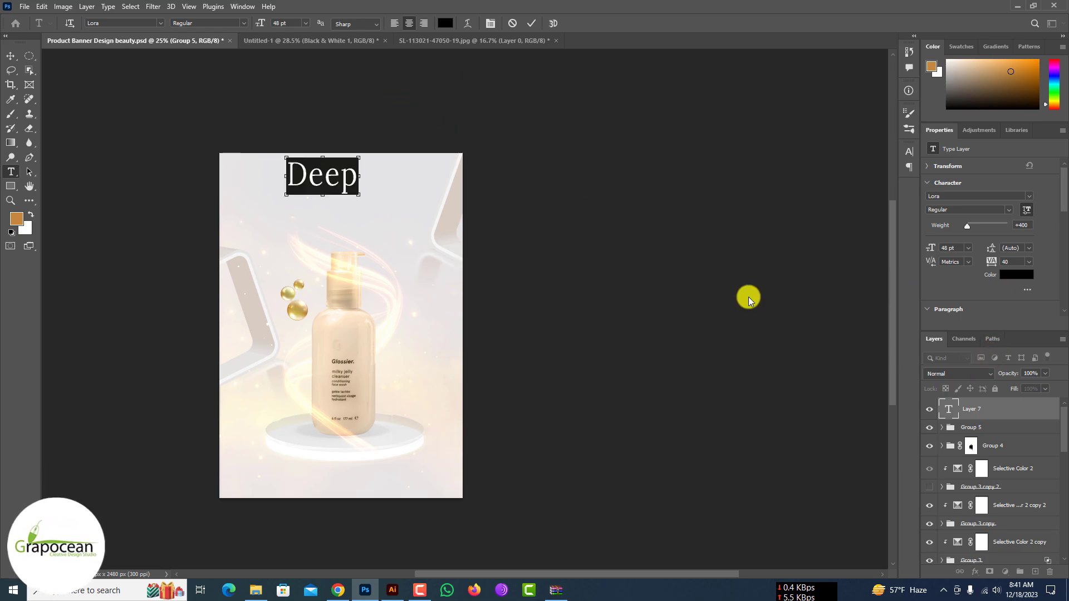
pyautogui.hotkey('ctrl', 't')
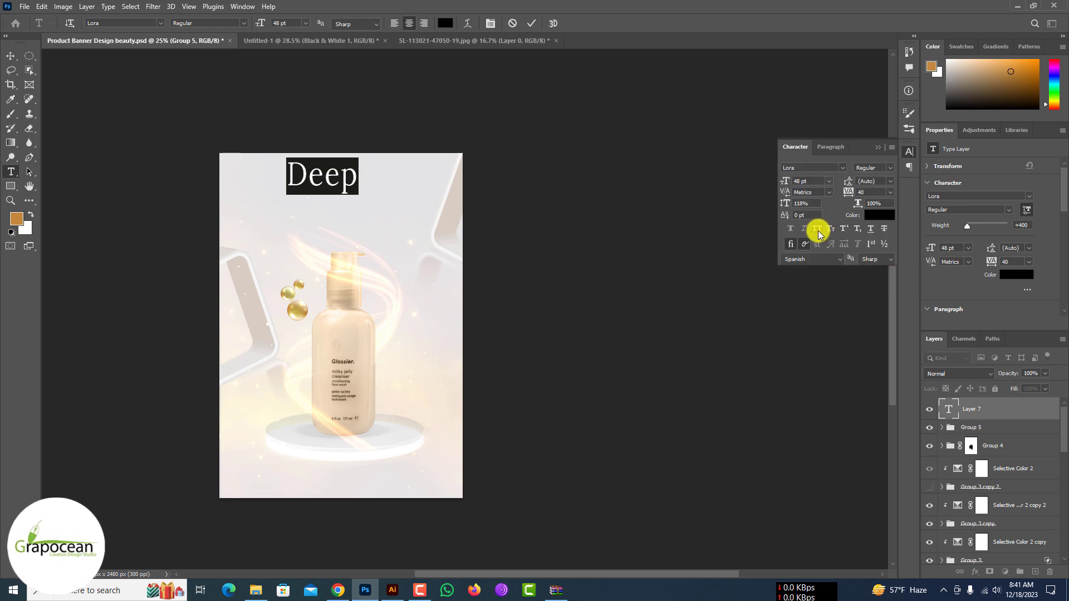
pyautogui.click(157, 24)
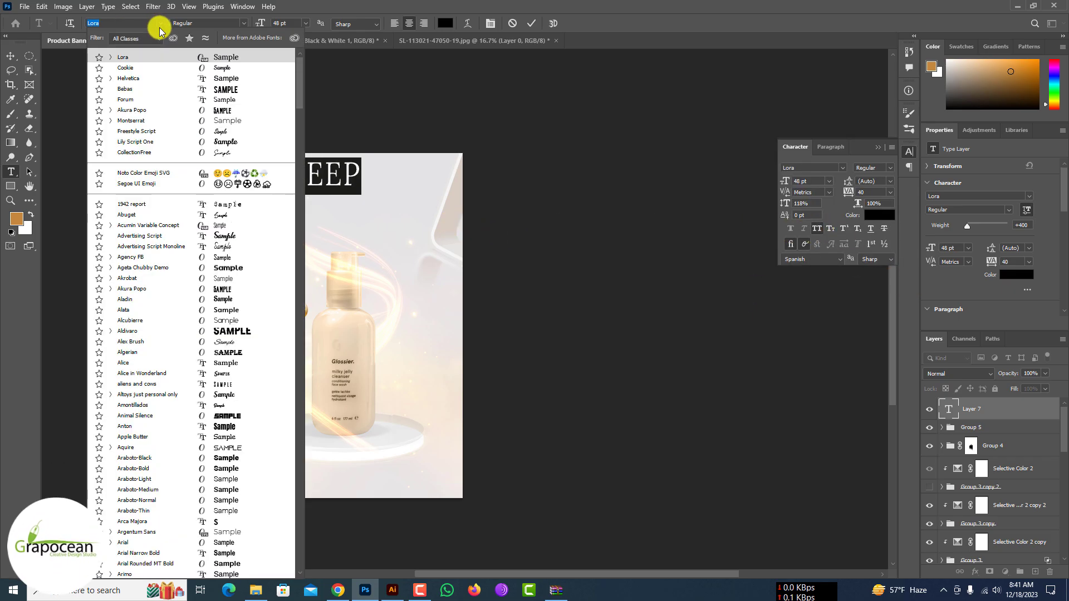
pyautogui.click(214, 79)
pyautogui.click(10, 55)
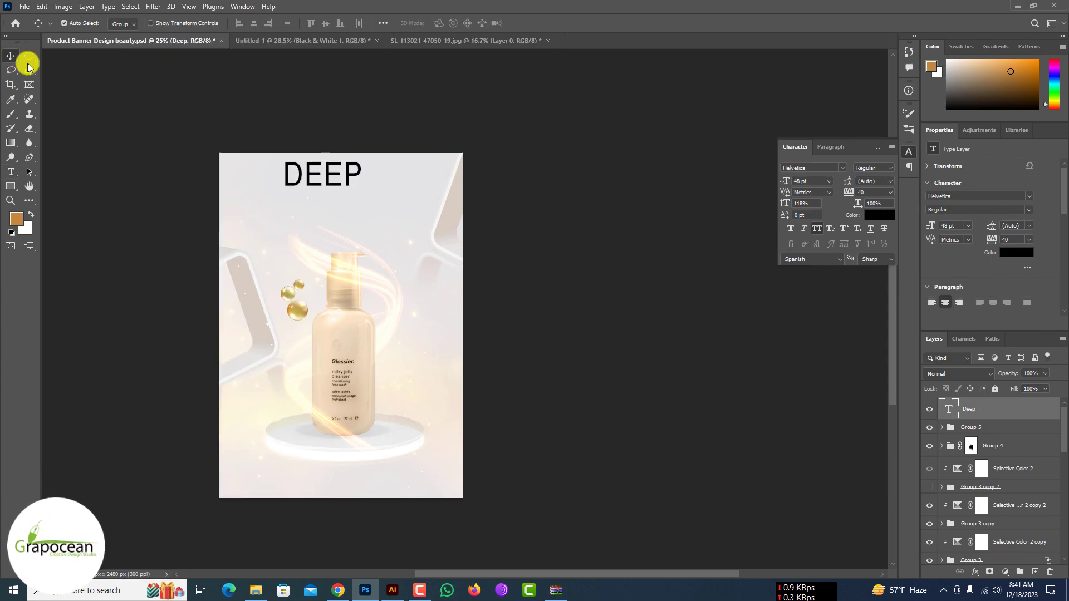
pyautogui.moveTo(324, 188); pyautogui.dragTo(346, 185)
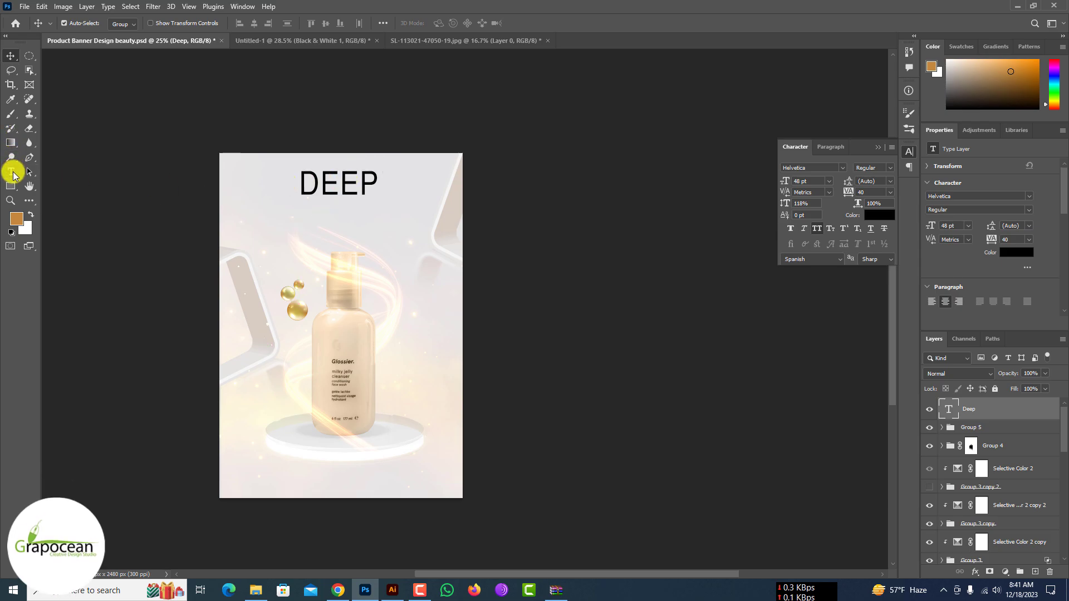
# - Add the two-line subheading "CLEAN AND REMOVE DARK SPOTS ON FACE FAST" below the DEEP headline
pyautogui.click(10, 170)
pyautogui.click(328, 228)
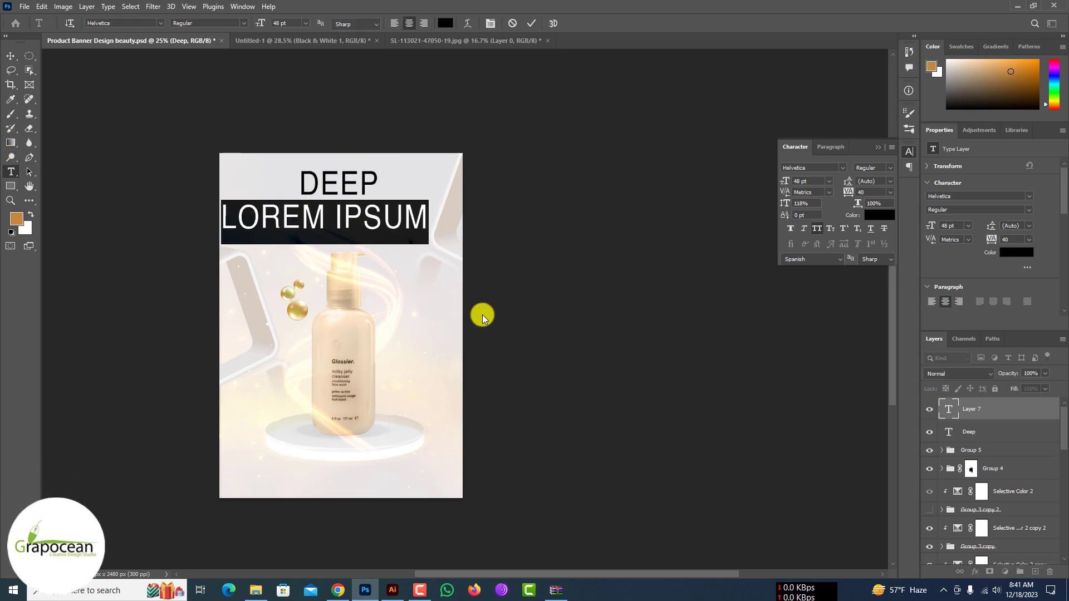
pyautogui.press('BackSpace')
pyautogui.write('CR')
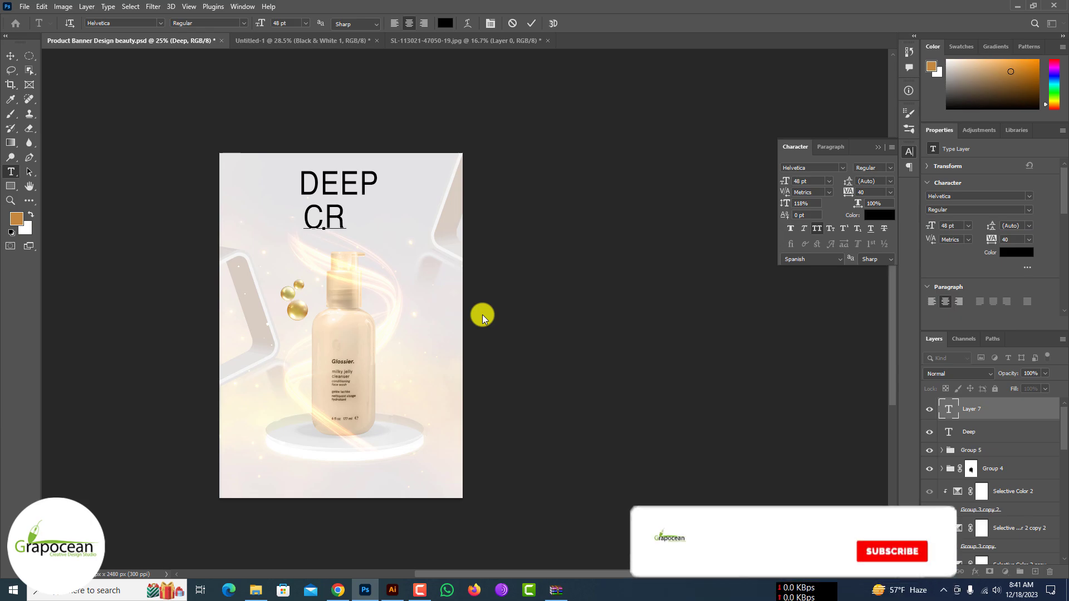
pyautogui.press('BackSpace')
pyautogui.write('LE')
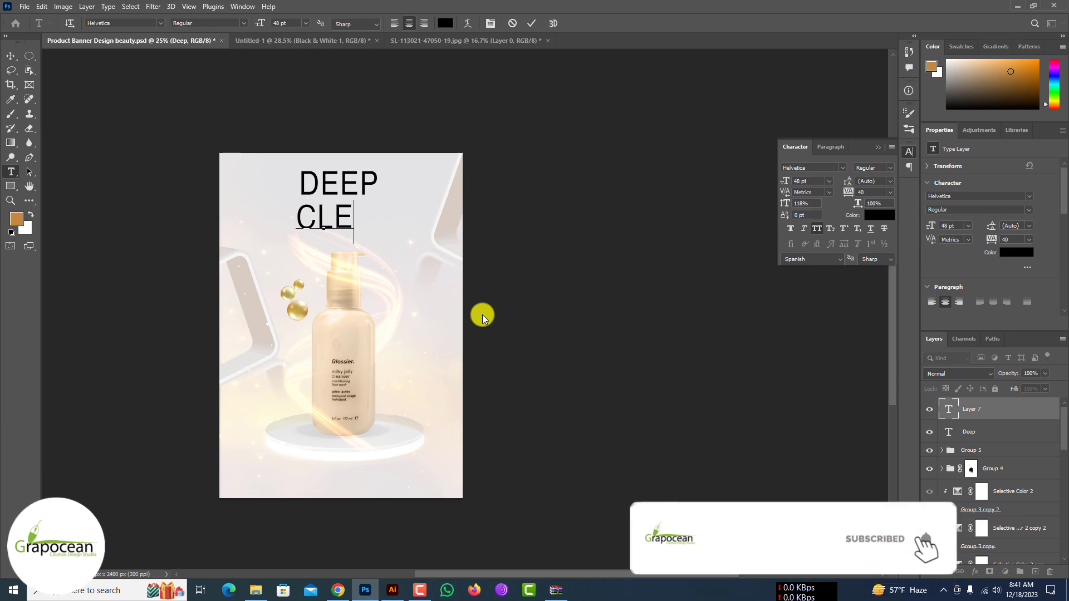
pyautogui.write('EN A')
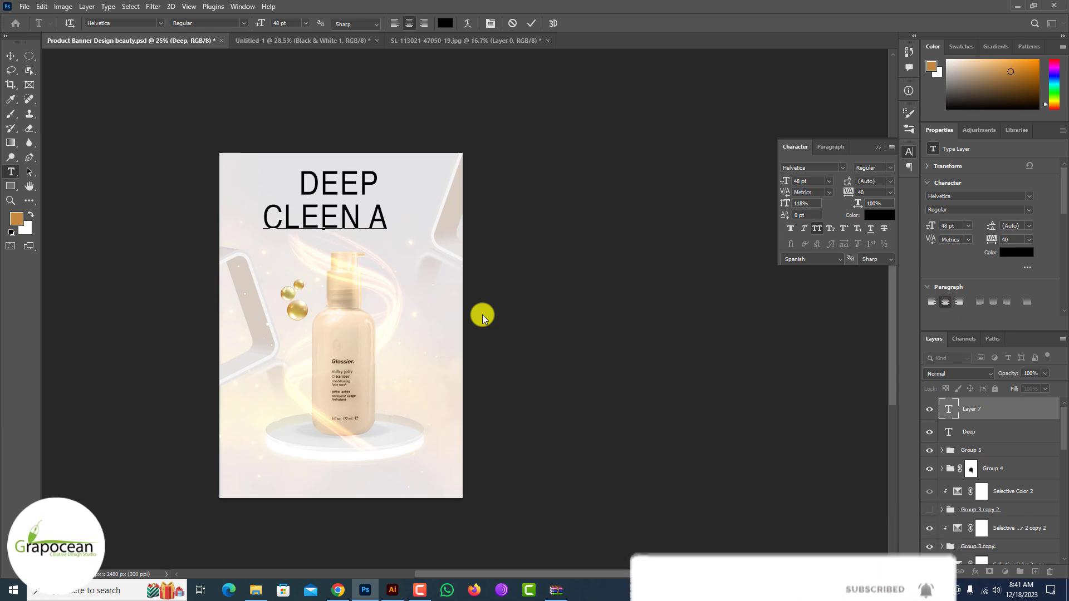
pyautogui.press('BackSpace')
pyautogui.press('BackSpace')
pyautogui.press('BackSpace')
pyautogui.press('BackSpace')
pyautogui.write('A')
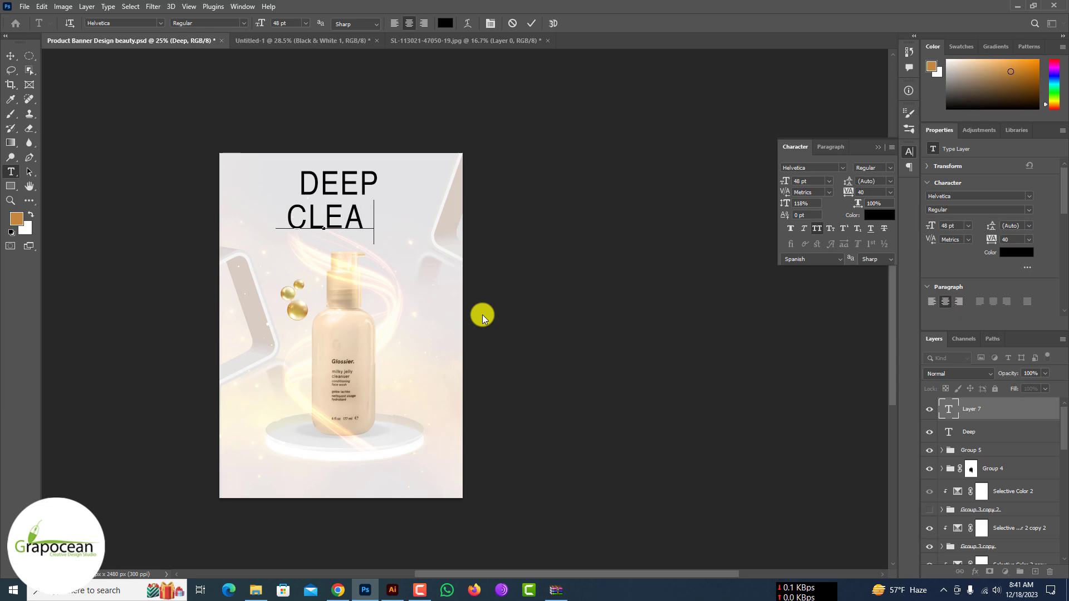
pyautogui.write('N AND RE')
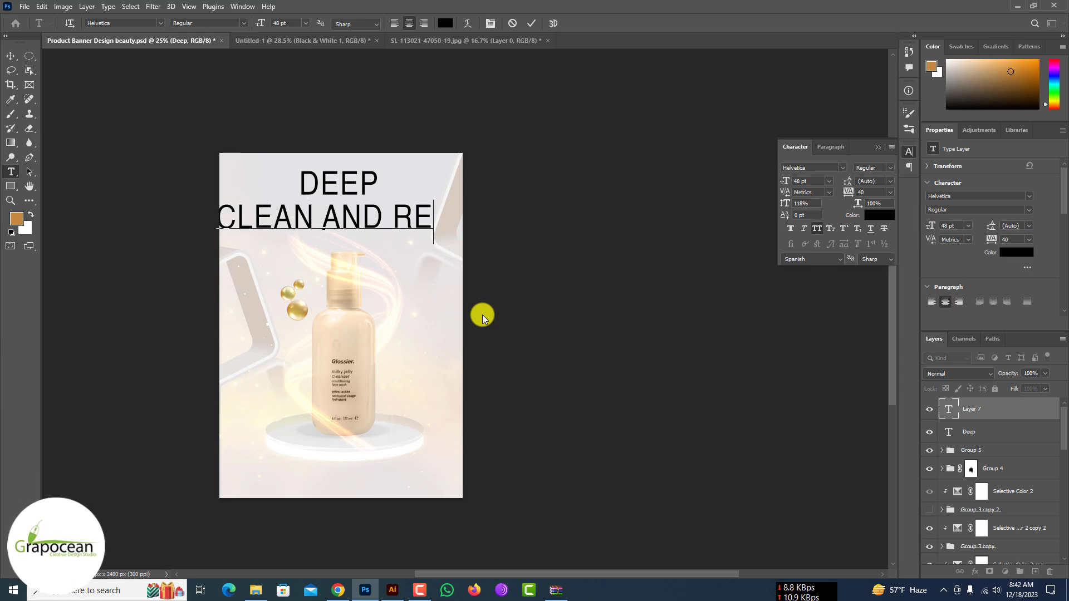
pyautogui.write('MOVE DARK SPOTS')
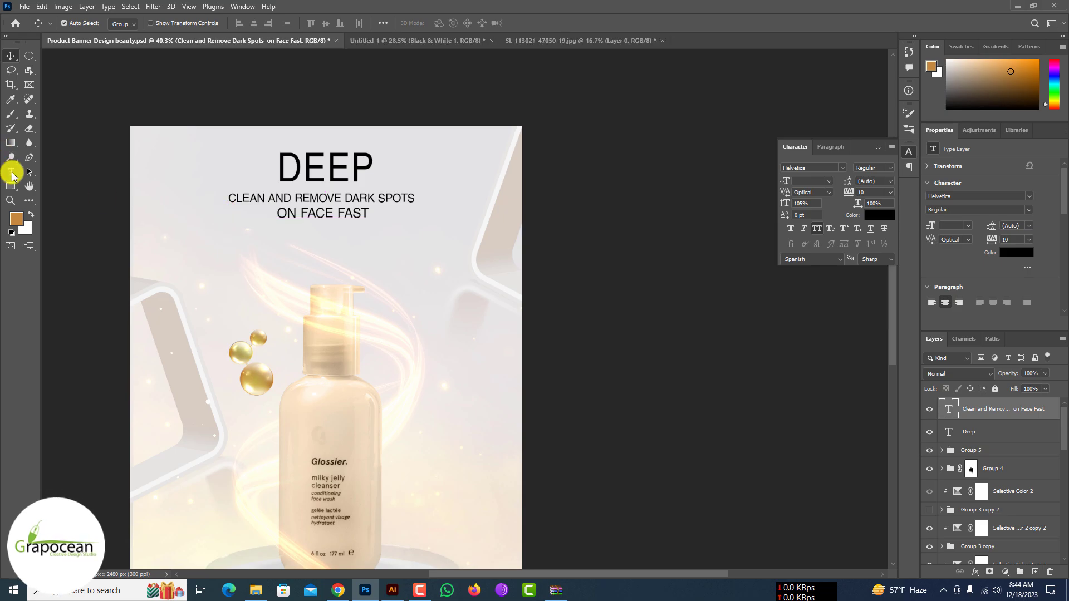
# - Add a separate 48 pt text layer reading "IN 7 DAYS" over the area below the subheading
pyautogui.click(11, 174)
pyautogui.click(381, 293)
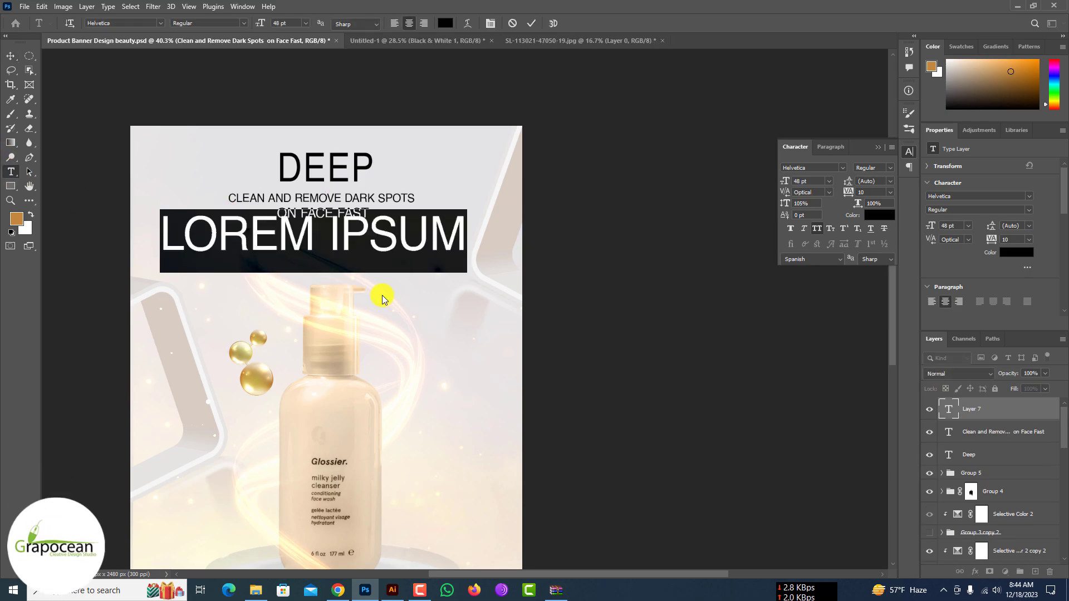
pyautogui.press('BackSpace')
pyautogui.write('I')
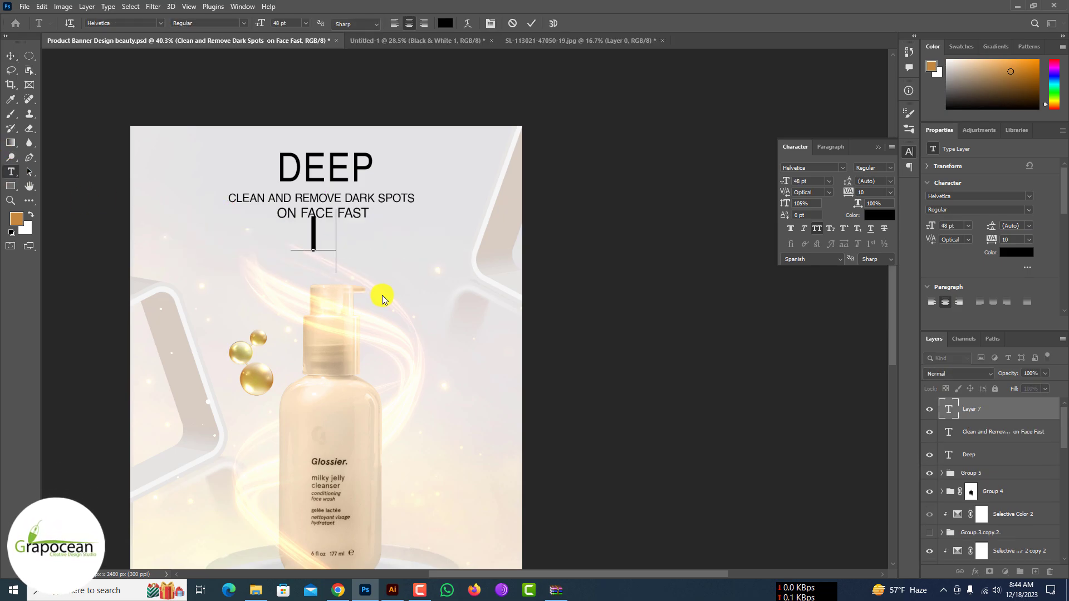
pyautogui.write('N 7')
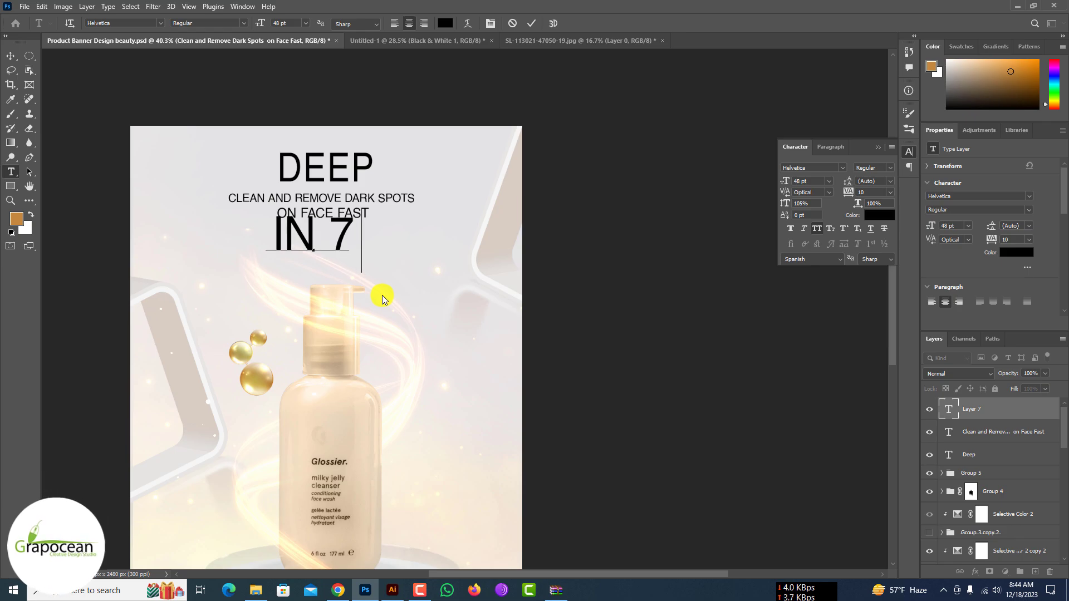
pyautogui.write(' DAYS')
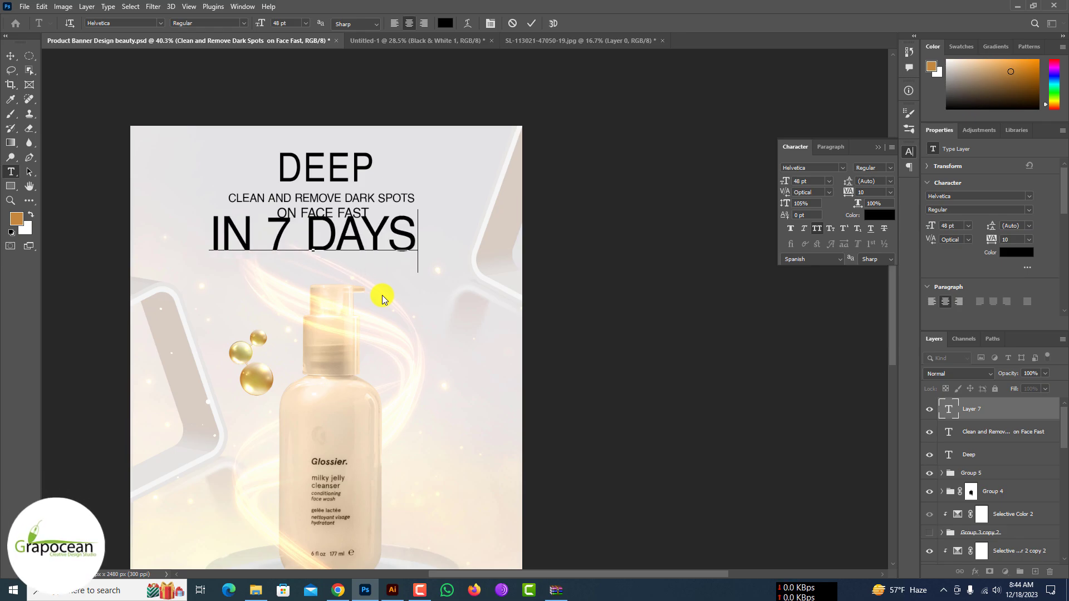
# - Move the IN 7 DAYS text down so it sits centred between the subheading and the bottle's pump
pyautogui.click(11, 58)
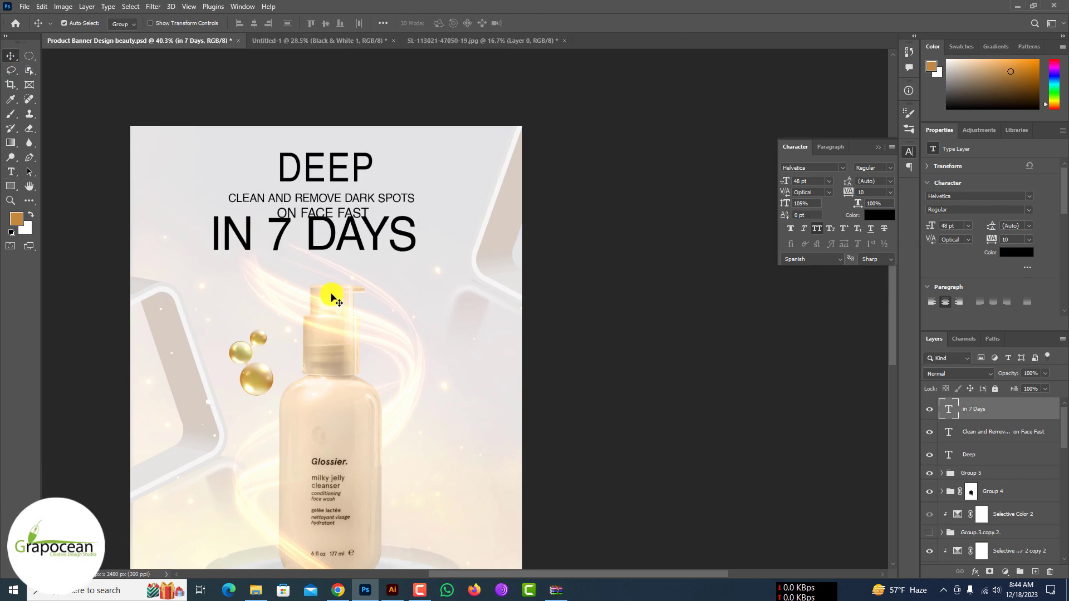
pyautogui.moveTo(384, 245); pyautogui.dragTo(391, 262)
pyautogui.hotkey('ctrl', 't')
pyautogui.moveTo(432, 293); pyautogui.dragTo(413, 255)
pyautogui.click(556, 23)
pyautogui.scroll(-3, 490, 323)
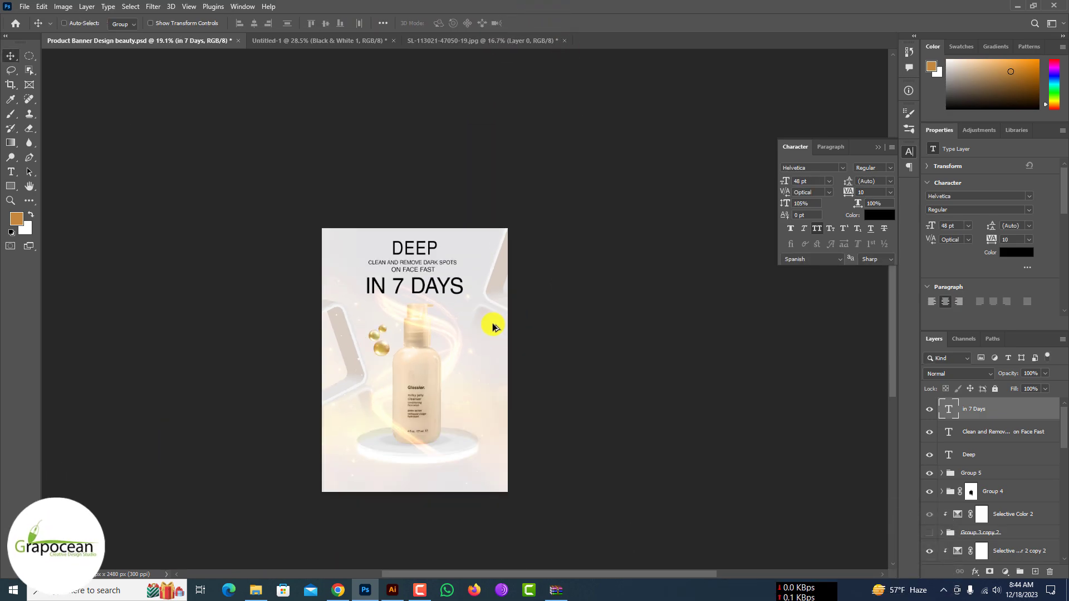
# - Add a text layer beside the gold bubbles with "20%" on the first line and "VAMIN C" on the second
pyautogui.scroll(3, 410, 282)
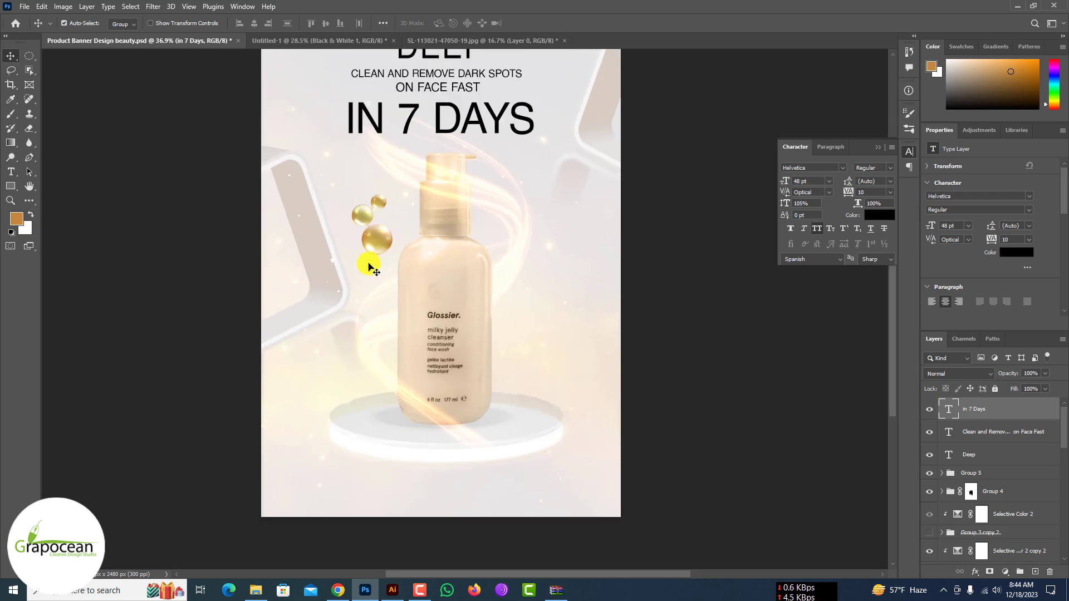
pyautogui.click(11, 172)
pyautogui.scroll(2, 283, 267)
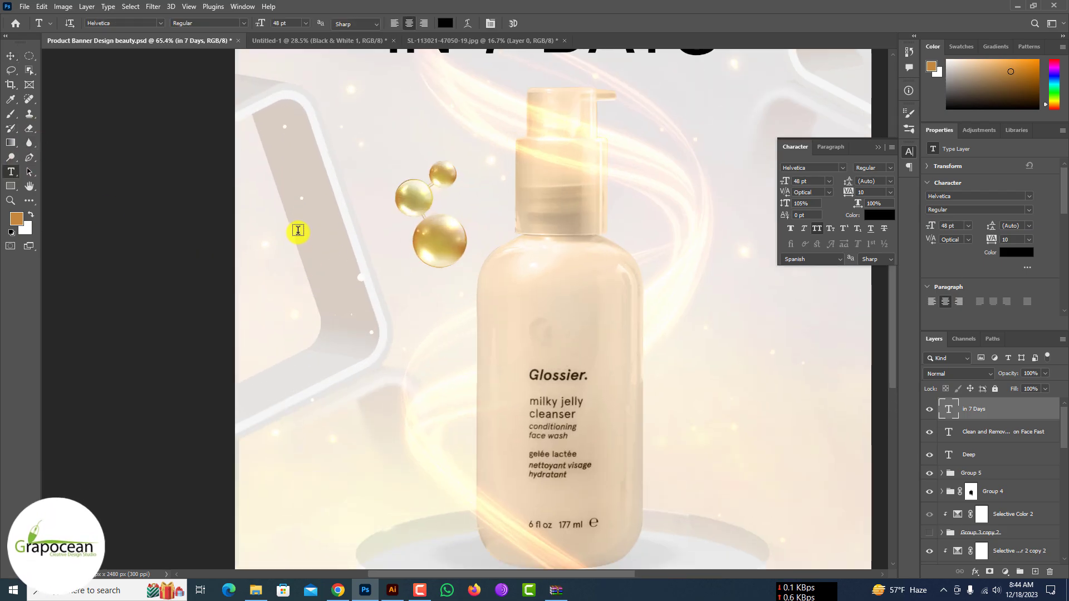
pyautogui.scroll(1, 421, 228)
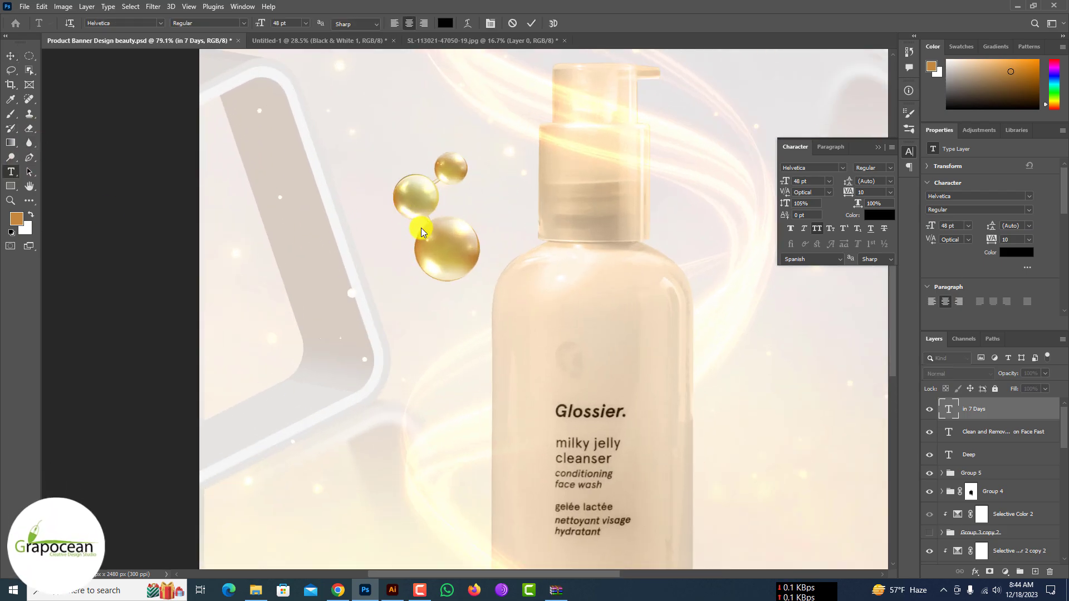
pyautogui.click(422, 230)
pyautogui.press('BackSpace')
pyautogui.write('20')
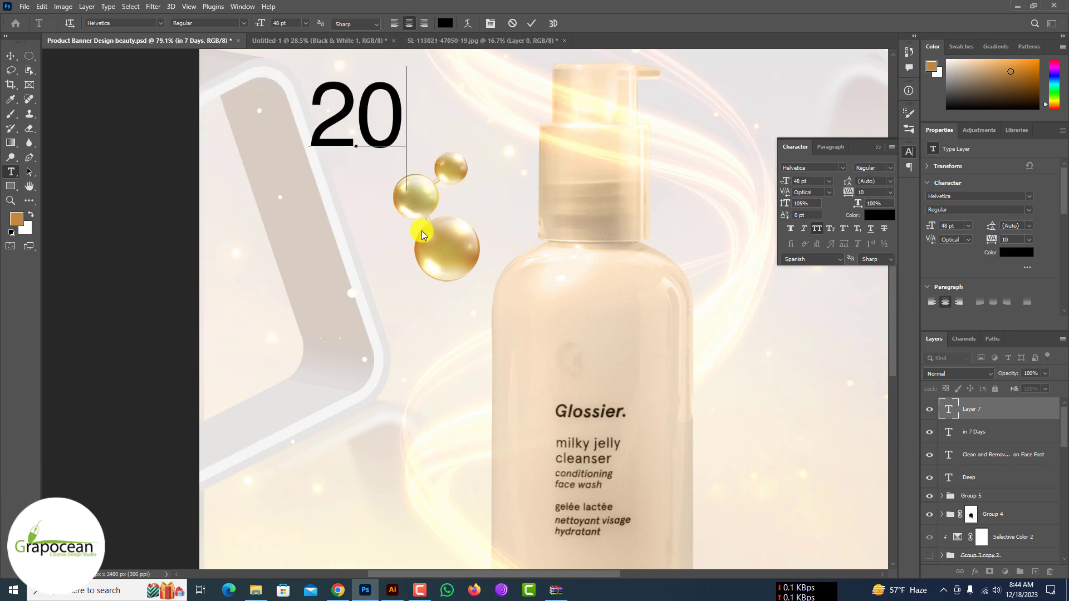
pyautogui.write('%')
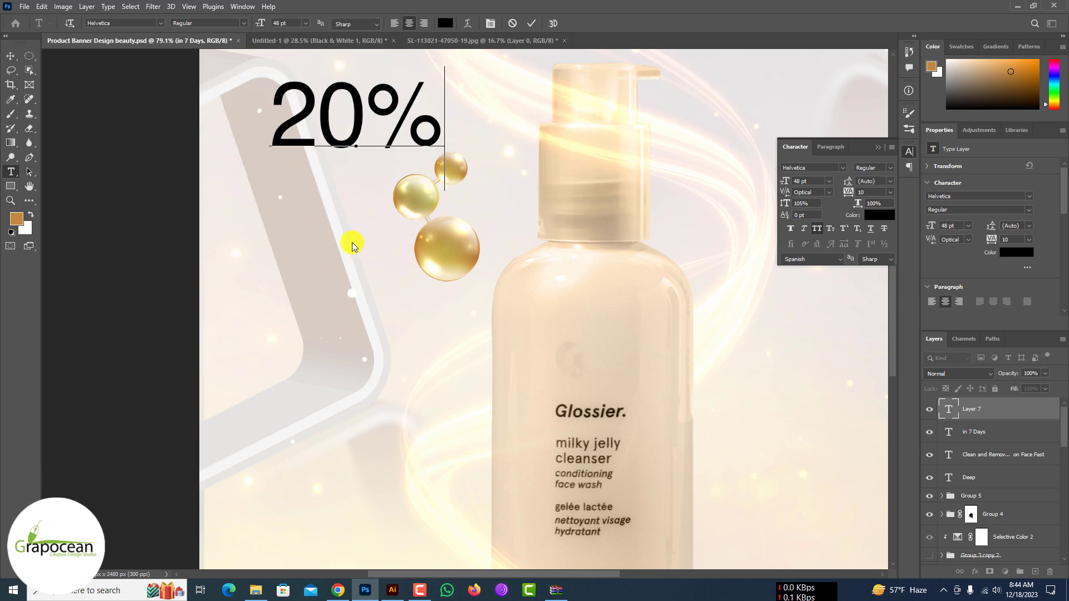
pyautogui.press('Return')
pyautogui.write('V')
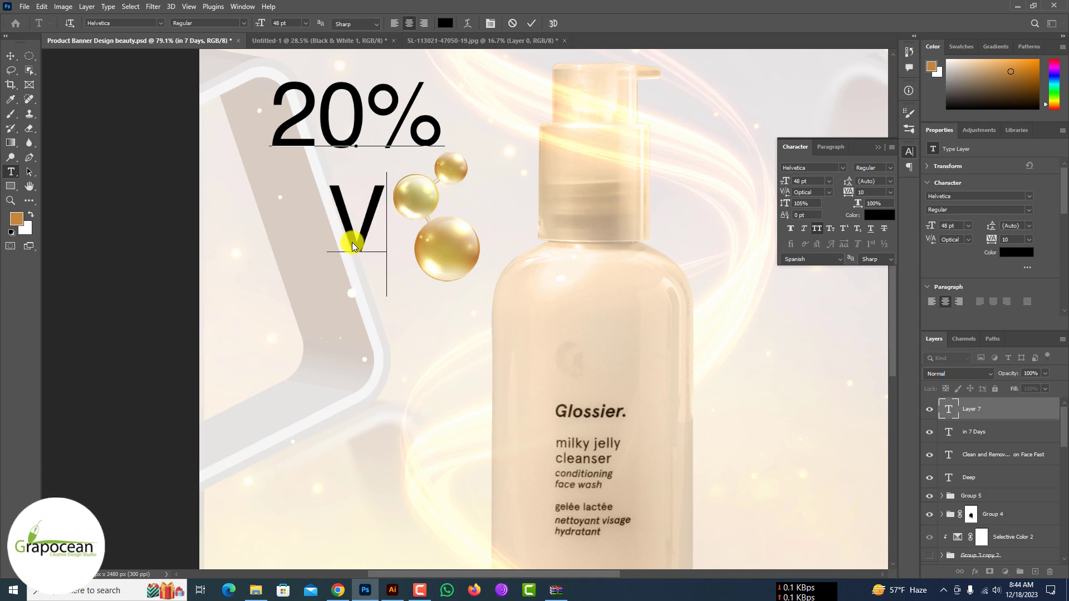
pyautogui.write('AMIN C')
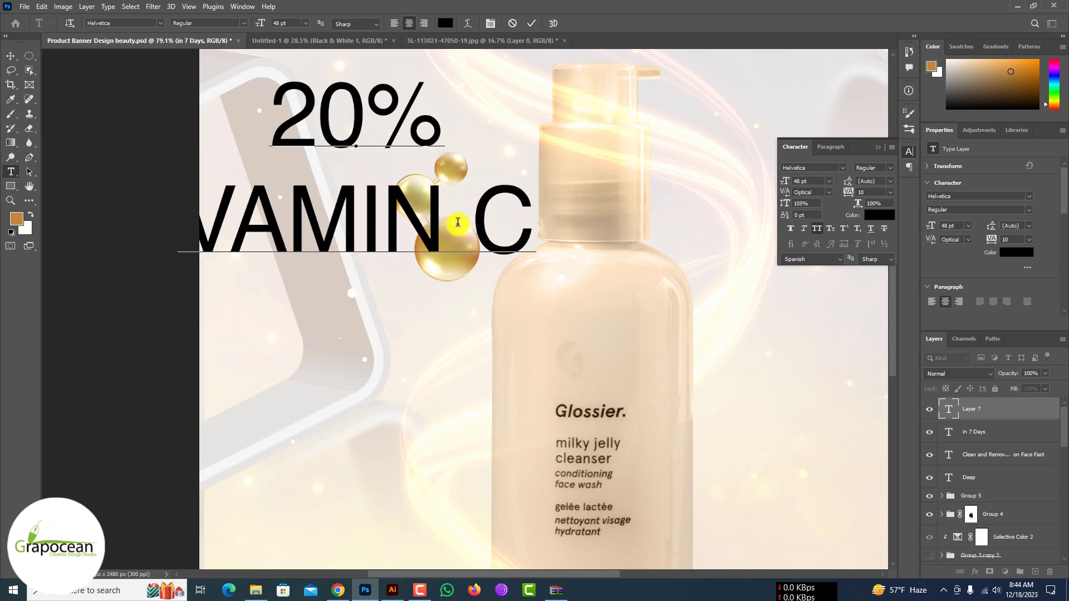
# - Reduce the 20% VAMIN C text to 16 pt and place it just above the gold bubbles
pyautogui.hotkey('ctrl', 'a')
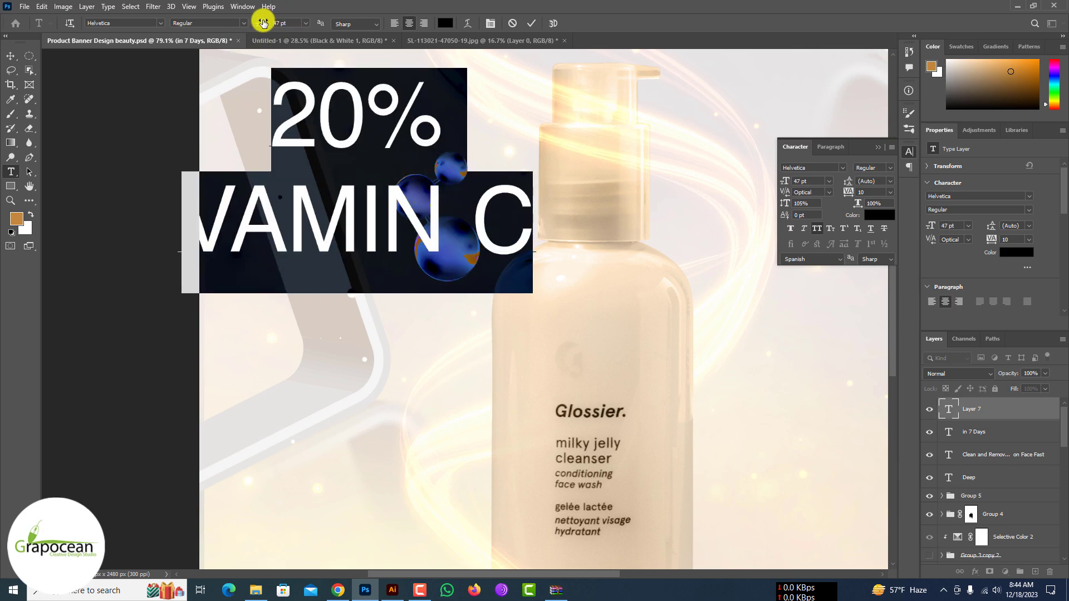
pyautogui.moveTo(260, 23); pyautogui.dragTo(247, 23)
pyautogui.click(10, 56)
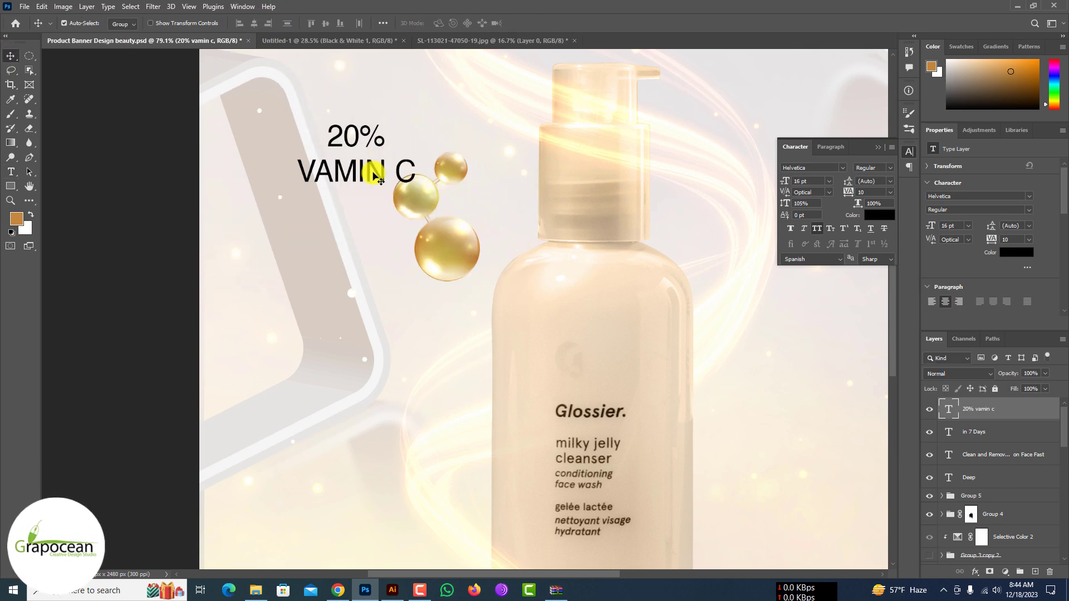
pyautogui.moveTo(372, 174); pyautogui.dragTo(394, 134)
# - Correct the second line of the label above the gold bubbles to VITMIN C and set it to 9 pt
pyautogui.click(12, 172)
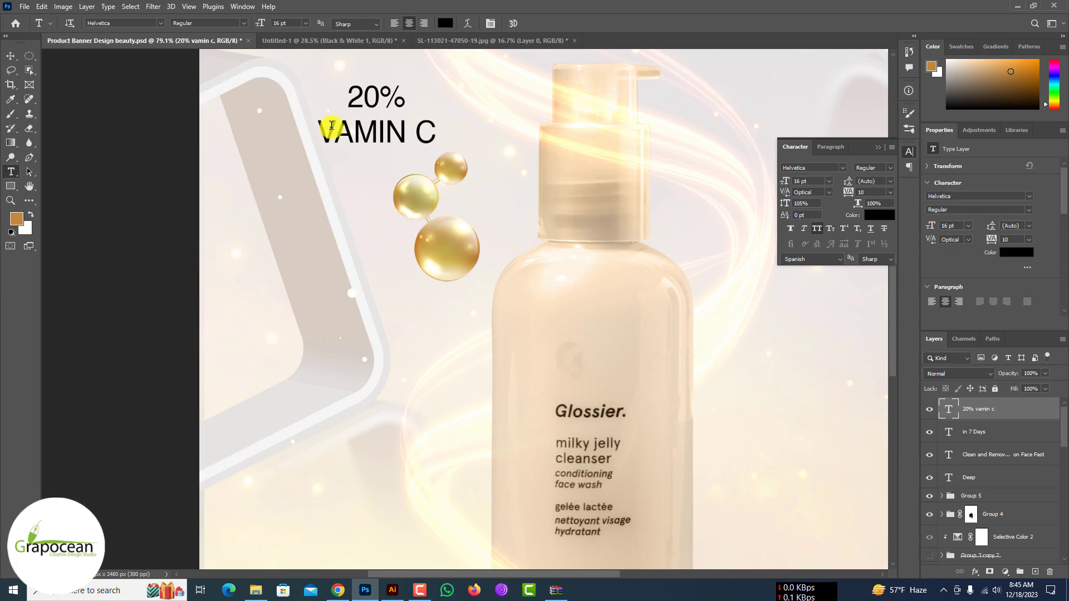
pyautogui.press('BackSpace')
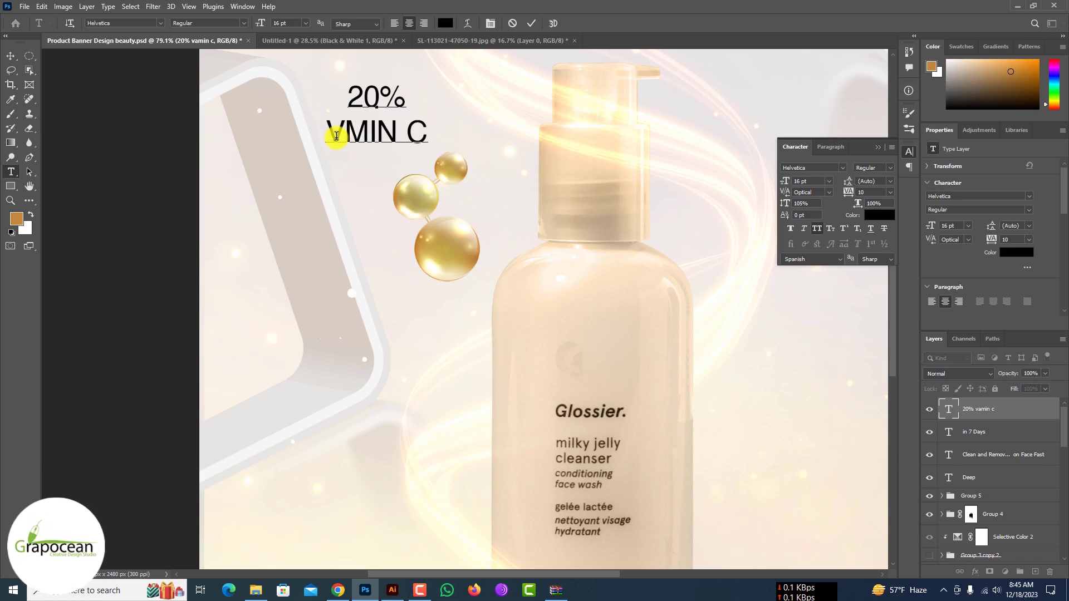
pyautogui.write('IT')
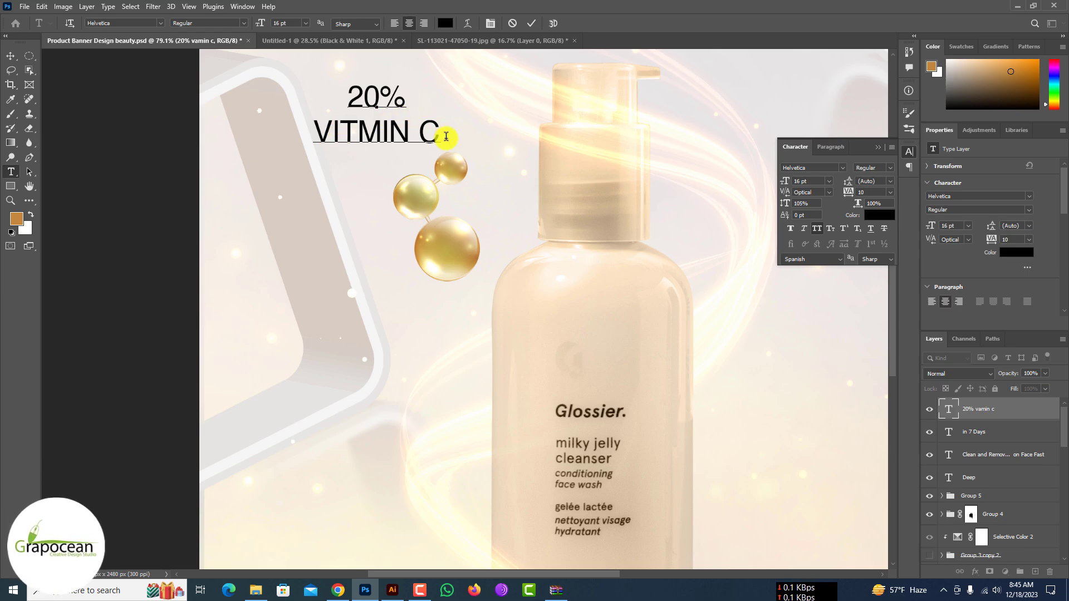
pyautogui.moveTo(437, 133); pyautogui.dragTo(310, 116)
pyautogui.moveTo(262, 22); pyautogui.dragTo(269, 38)
# - Make the 20% line of the label bold and colour it bright orange (ff7b05)
pyautogui.moveTo(408, 98); pyautogui.dragTo(322, 88)
pyautogui.click(243, 23)
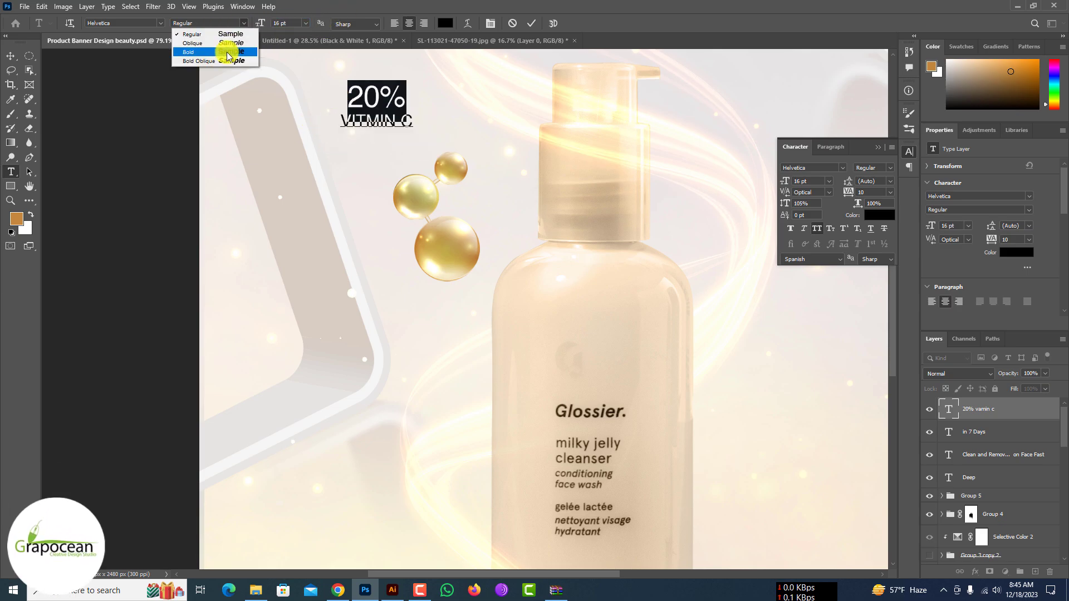
pyautogui.click(227, 50)
pyautogui.click(445, 23)
pyautogui.click(454, 238)
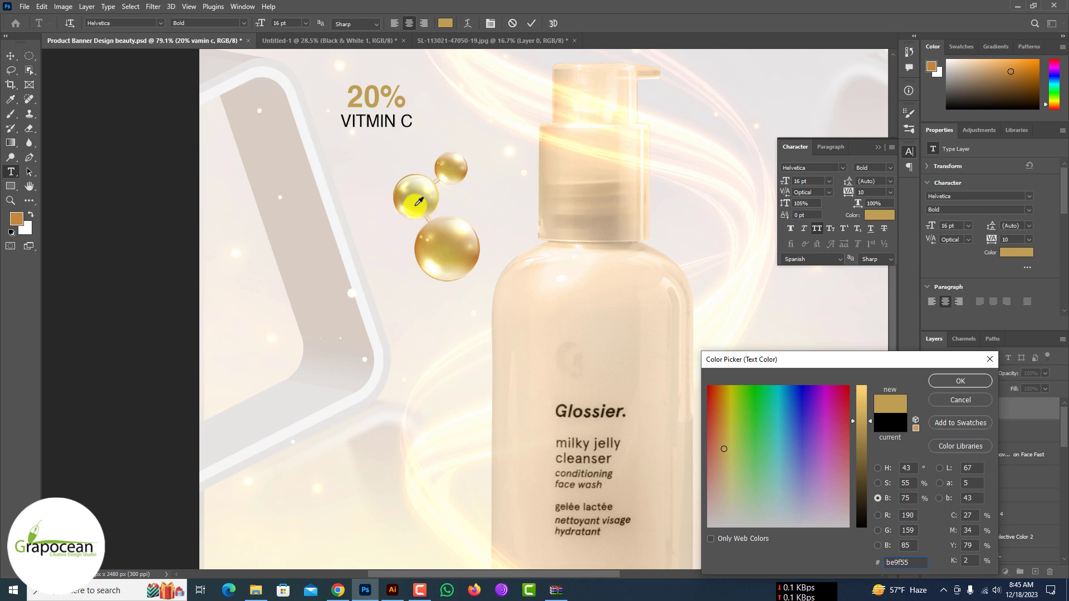
pyautogui.moveTo(709, 416); pyautogui.dragTo(703, 395)
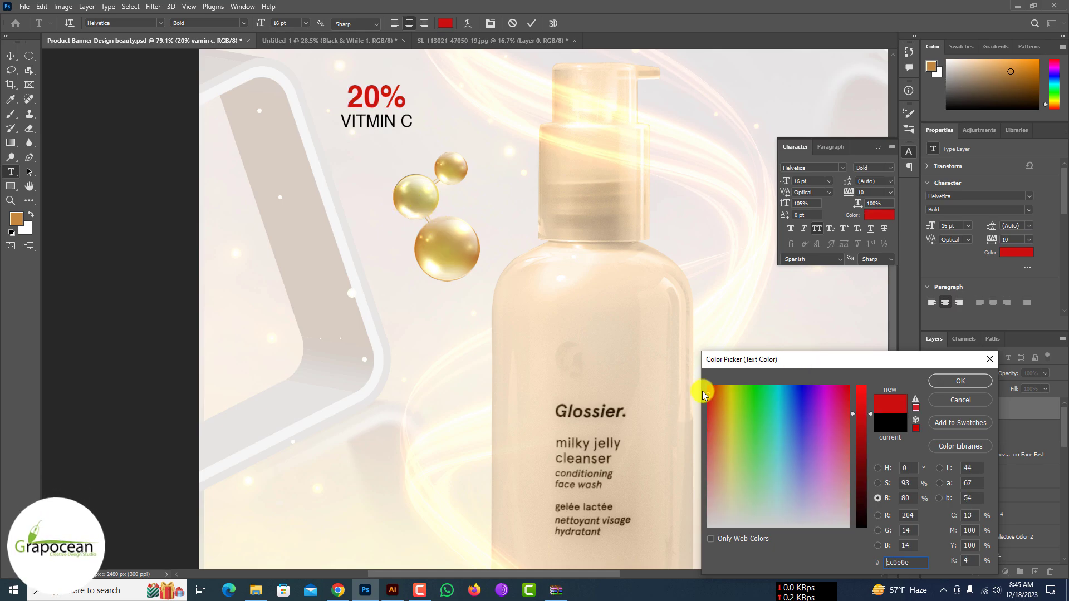
pyautogui.click(719, 388)
pyautogui.moveTo(862, 413); pyautogui.dragTo(856, 370)
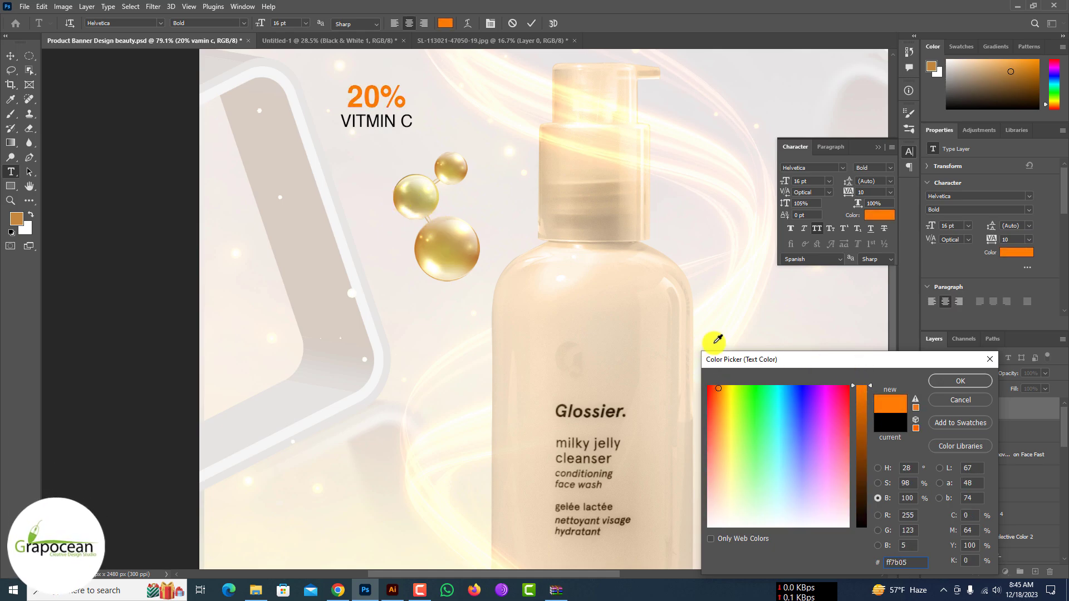
pyautogui.click(945, 380)
# - Insert the word ASCORBATE before VITMIN C in the second line of the label
pyautogui.click(409, 116)
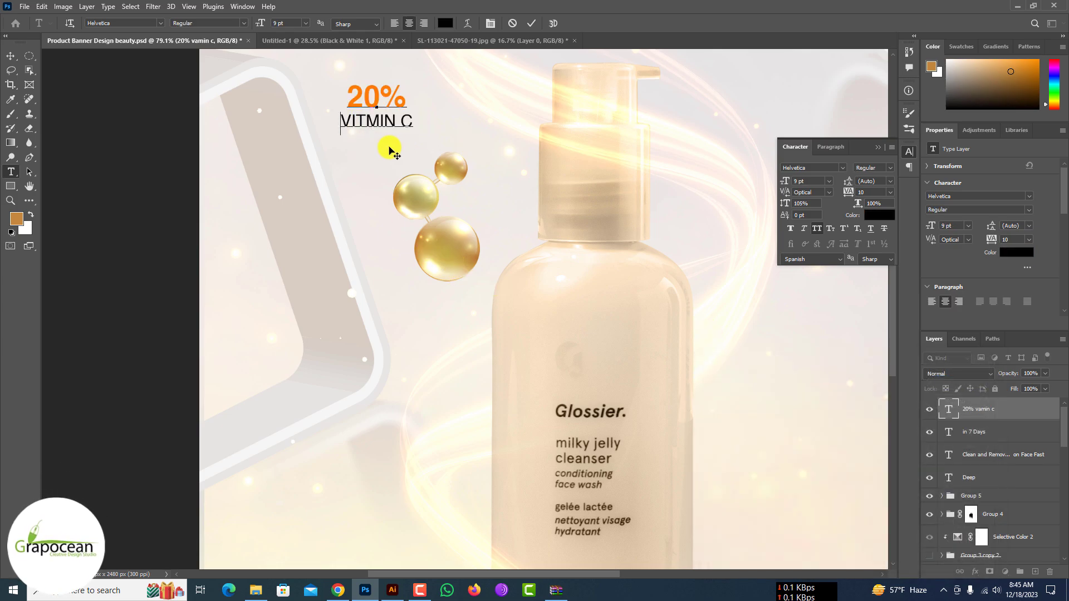
pyautogui.write('ASCOR')
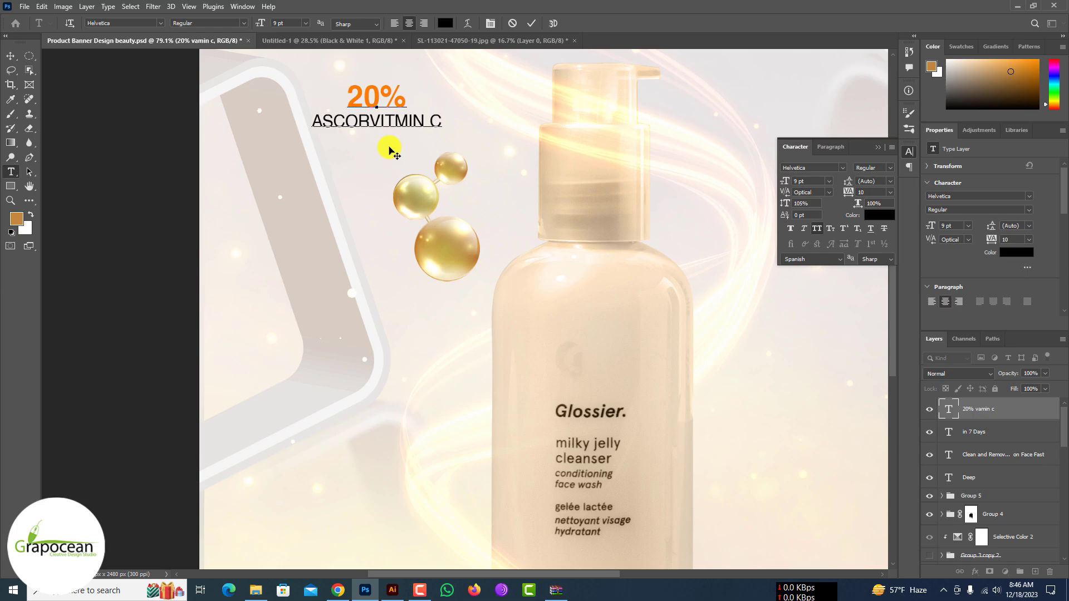
pyautogui.write('BATE')
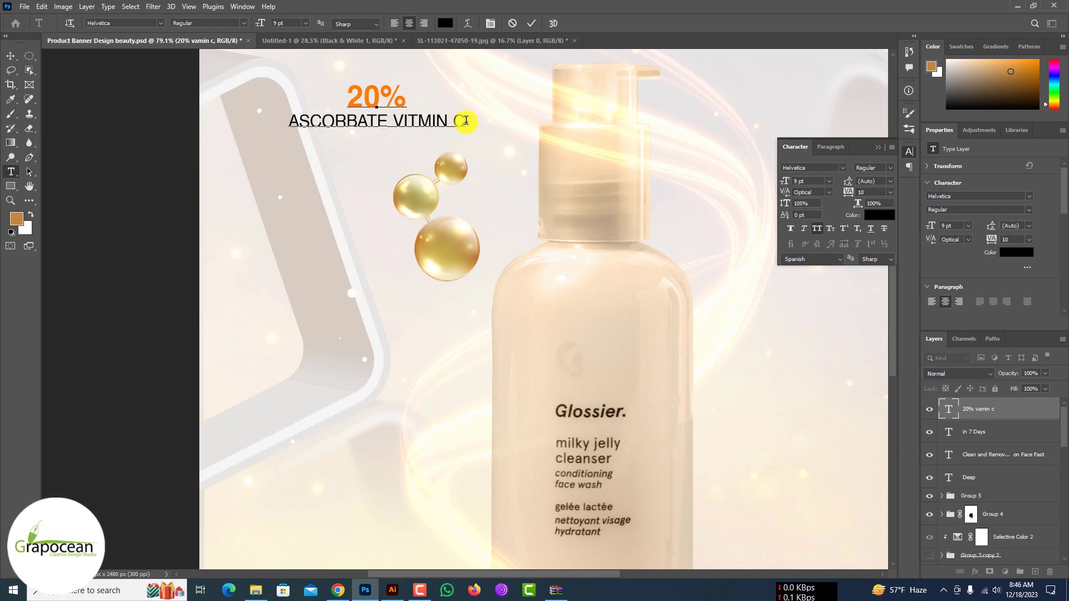
# - Change the first word of the line to Acorbate and keep the whole line in All Caps
pyautogui.moveTo(465, 119); pyautogui.dragTo(291, 120)
pyautogui.click(817, 228)
pyautogui.click(327, 121)
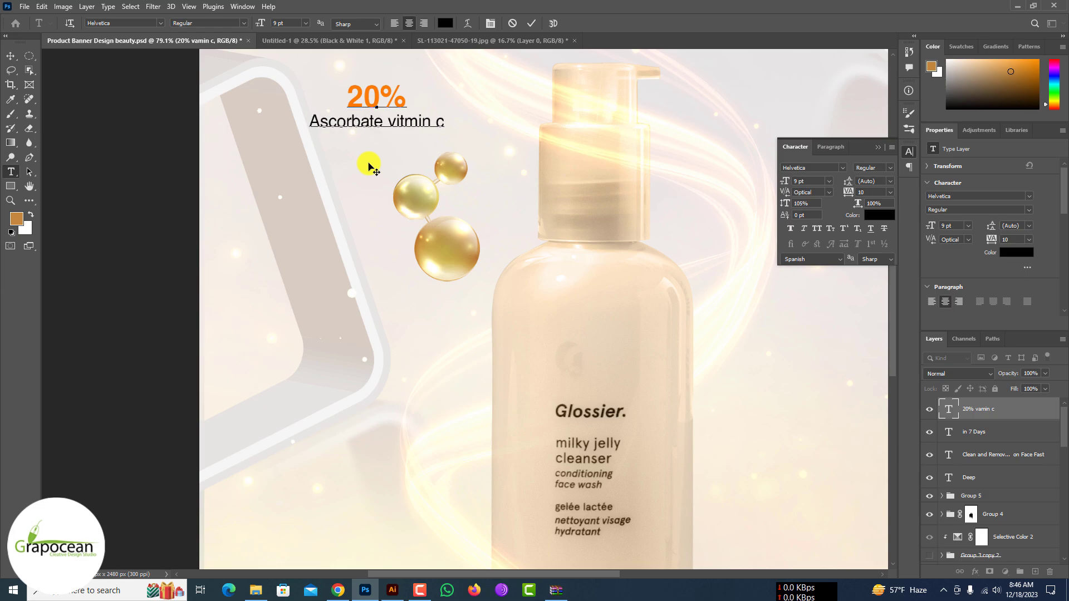
pyautogui.press('BackSpace')
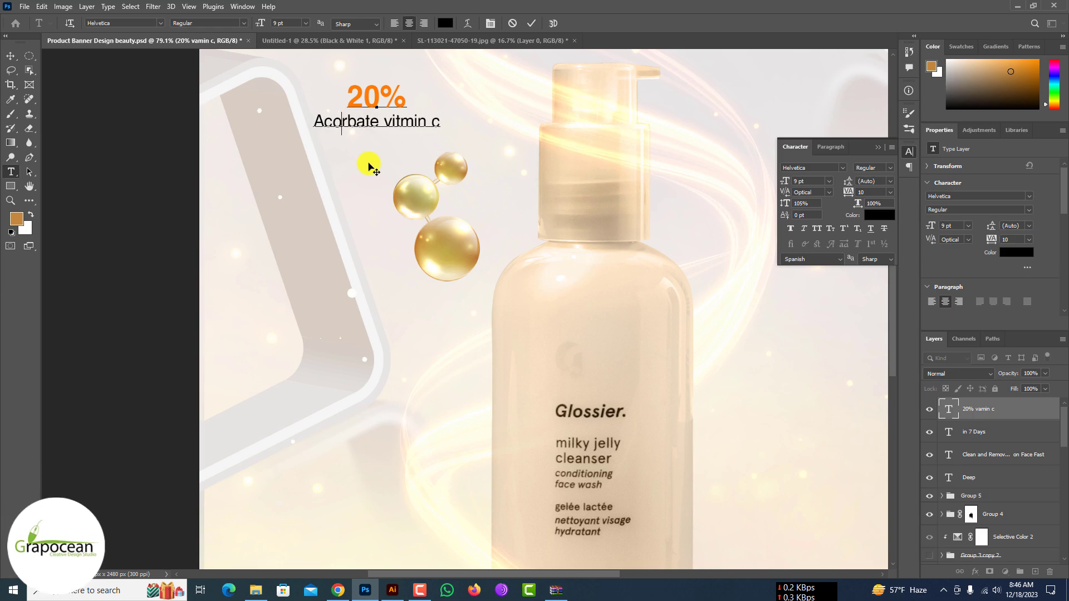
pyautogui.click(442, 119)
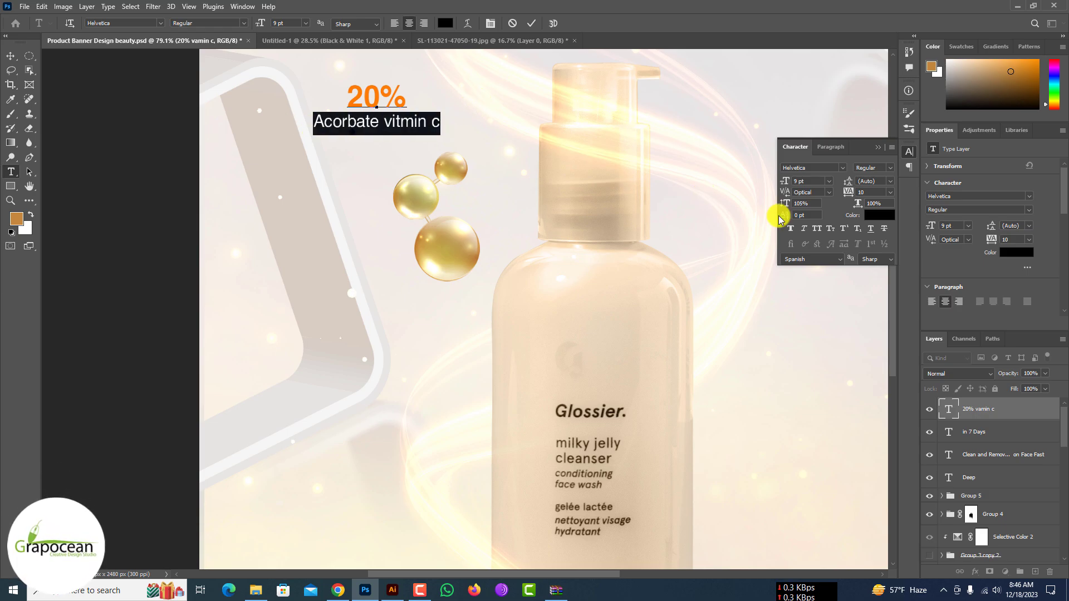
pyautogui.click(817, 229)
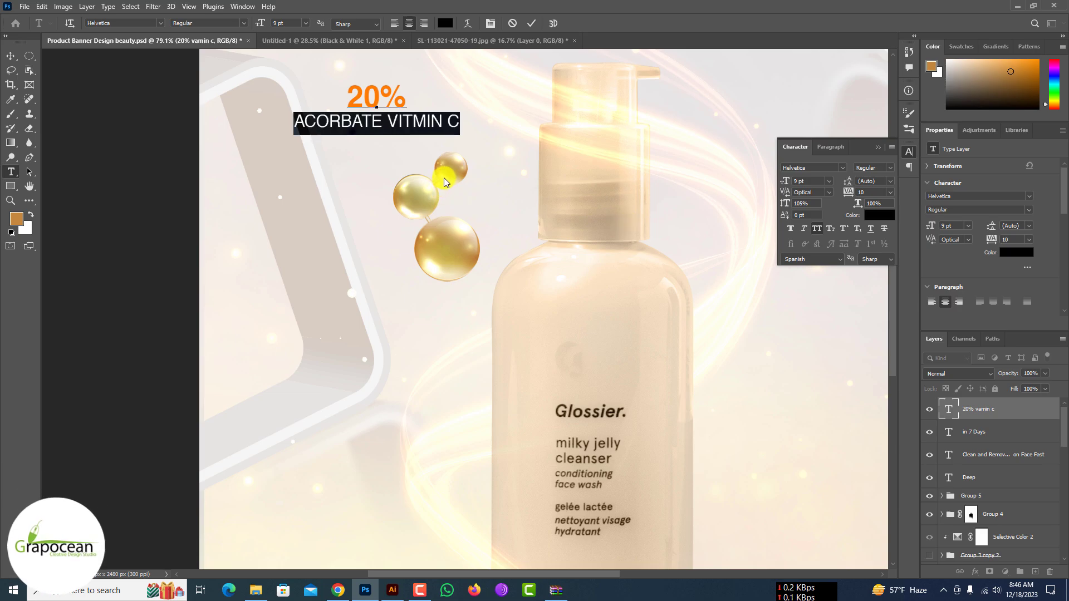
# - Set the ACORBATE VITMIN C line in the Forum font at 8 pt
pyautogui.click(159, 23)
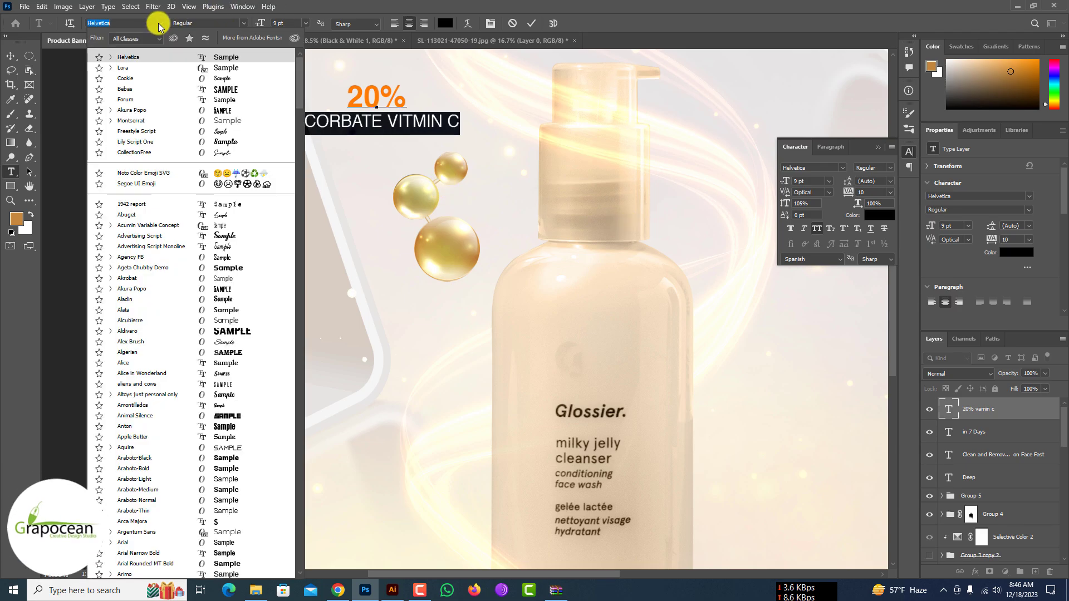
pyautogui.click(190, 102)
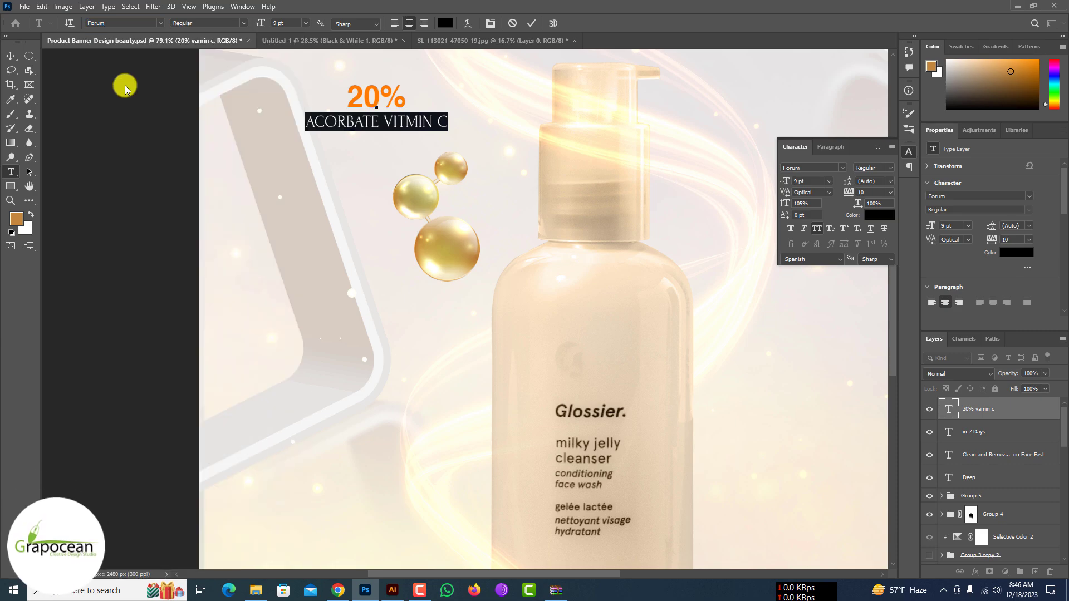
pyautogui.moveTo(266, 23); pyautogui.dragTo(263, 23)
pyautogui.click(10, 56)
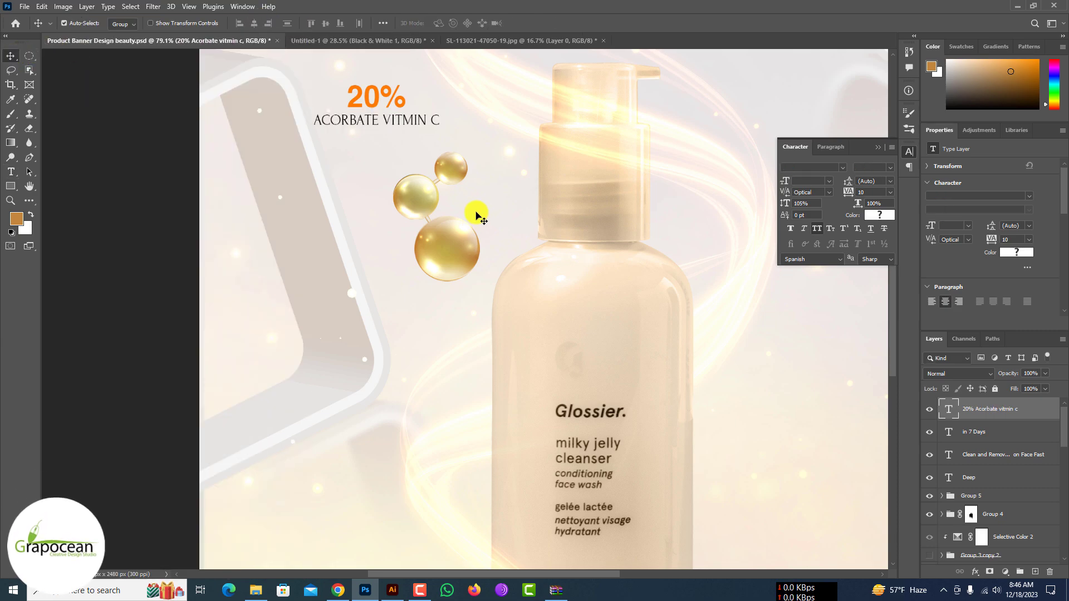
# - Move the 20% ACORBATE VITMIN C label down so it sits just below the gold bubbles
pyautogui.scroll(-3, 477, 215)
pyautogui.moveTo(379, 162); pyautogui.dragTo(447, 327)
pyautogui.scroll(3, 473, 328)
pyautogui.scroll(-6, 406, 322)
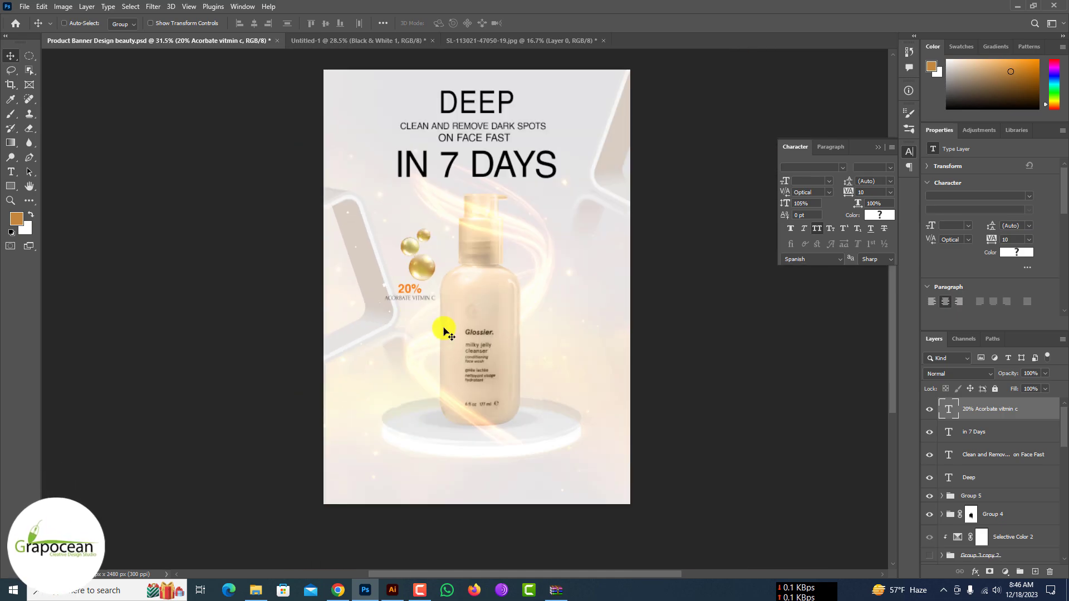
# - Duplicate the gold bubble group to the right side of the bottle near its shoulder, and expand the copied group
pyautogui.scroll(5, 445, 320)
pyautogui.moveTo(411, 252); pyautogui.dragTo(601, 301)
pyautogui.scroll(2, 573, 268)
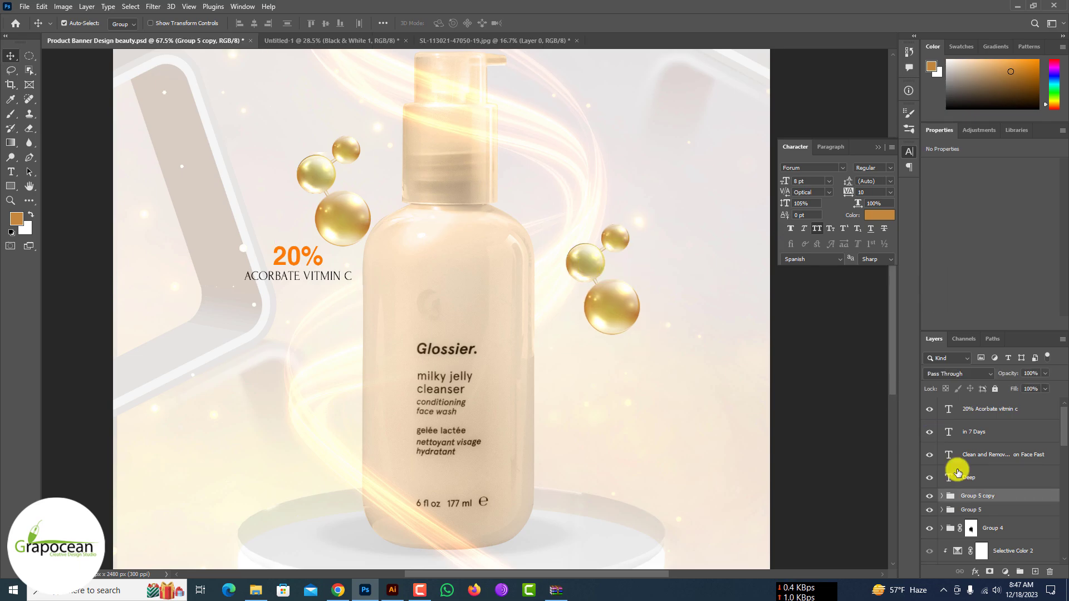
pyautogui.click(941, 496)
pyautogui.scroll(-2, 951, 526)
pyautogui.scroll(-1, 929, 518)
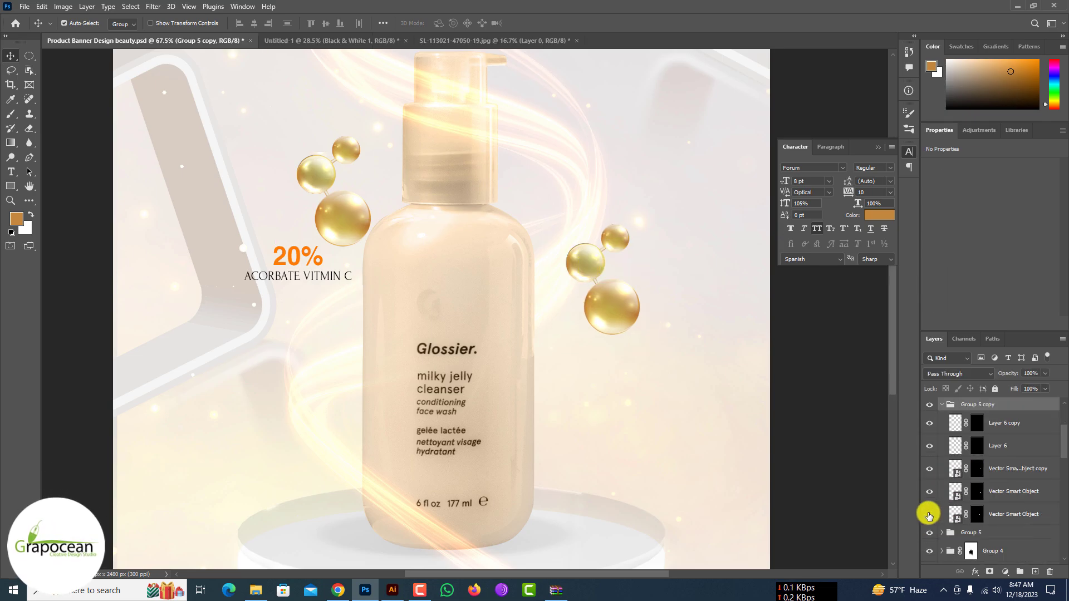
pyautogui.moveTo(615, 239); pyautogui.dragTo(612, 226)
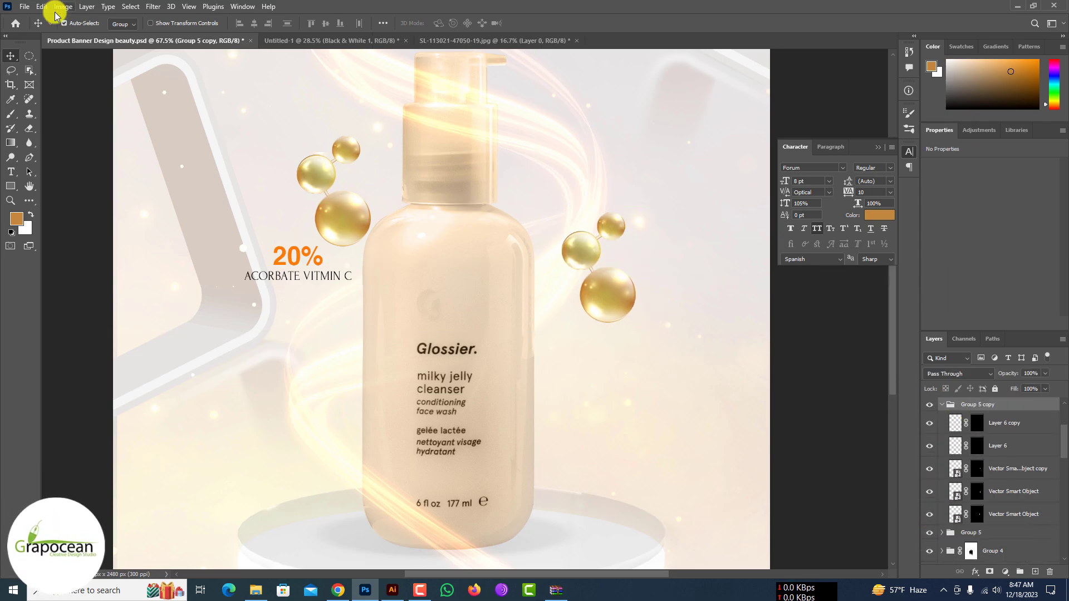
# - Rearrange the three copied bubbles with the large one nearest the bottle, the medium one above its outer side and the small one below
pyautogui.moveTo(621, 299); pyautogui.dragTo(661, 282)
pyautogui.moveTo(617, 229); pyautogui.dragTo(603, 288)
pyautogui.moveTo(579, 246); pyautogui.dragTo(613, 224)
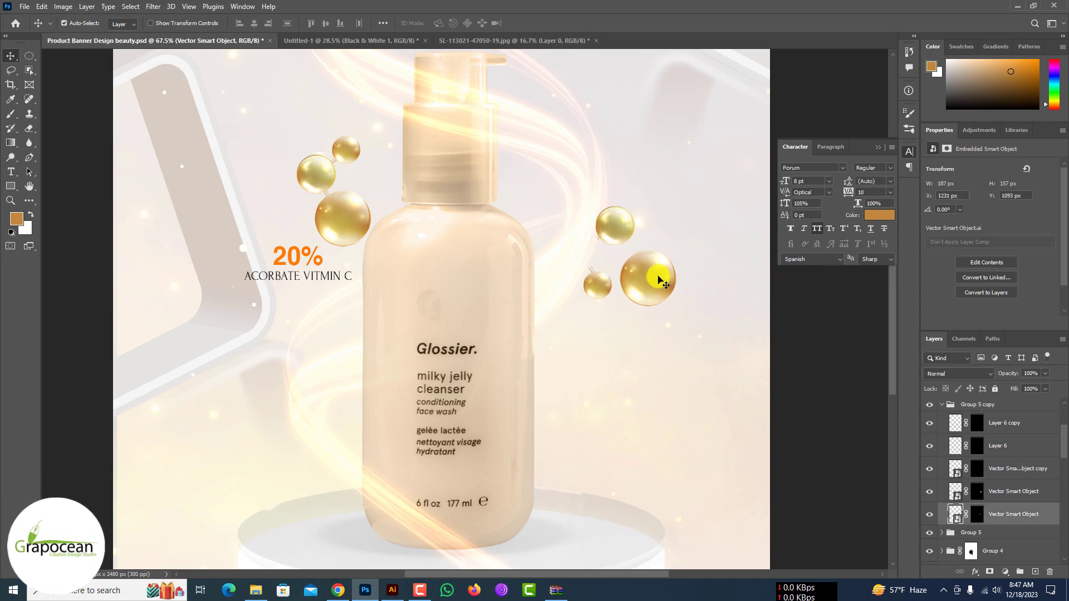
pyautogui.moveTo(660, 279); pyautogui.dragTo(585, 251)
pyautogui.scroll(-3, 682, 315)
pyautogui.click(717, 357)
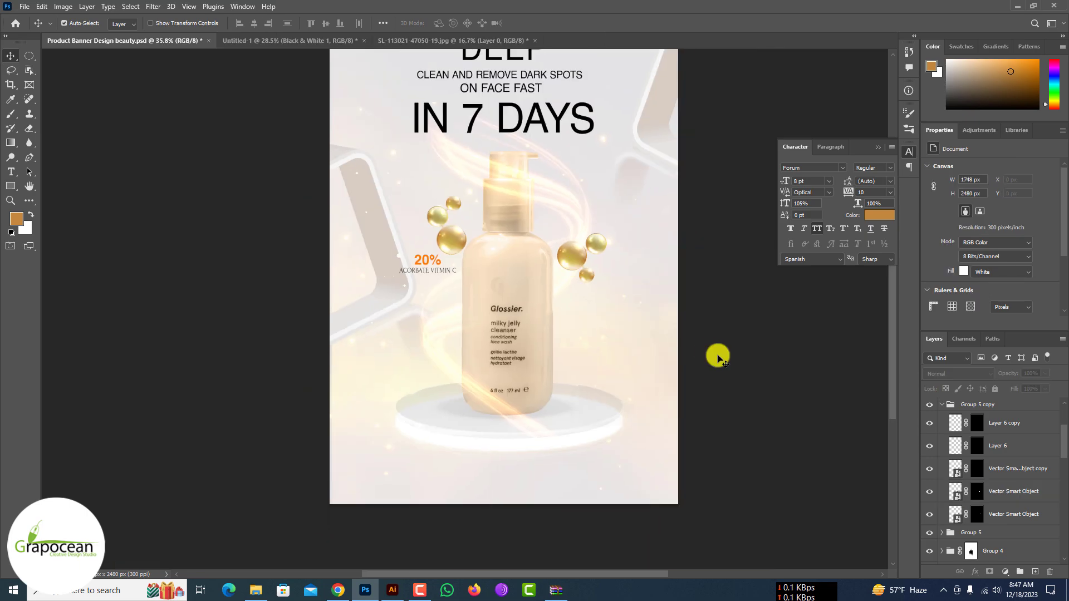
# - Duplicate the 20% label below the right-hand bubbles and change its text to 3% VITMIN E
pyautogui.scroll(2, 437, 265)
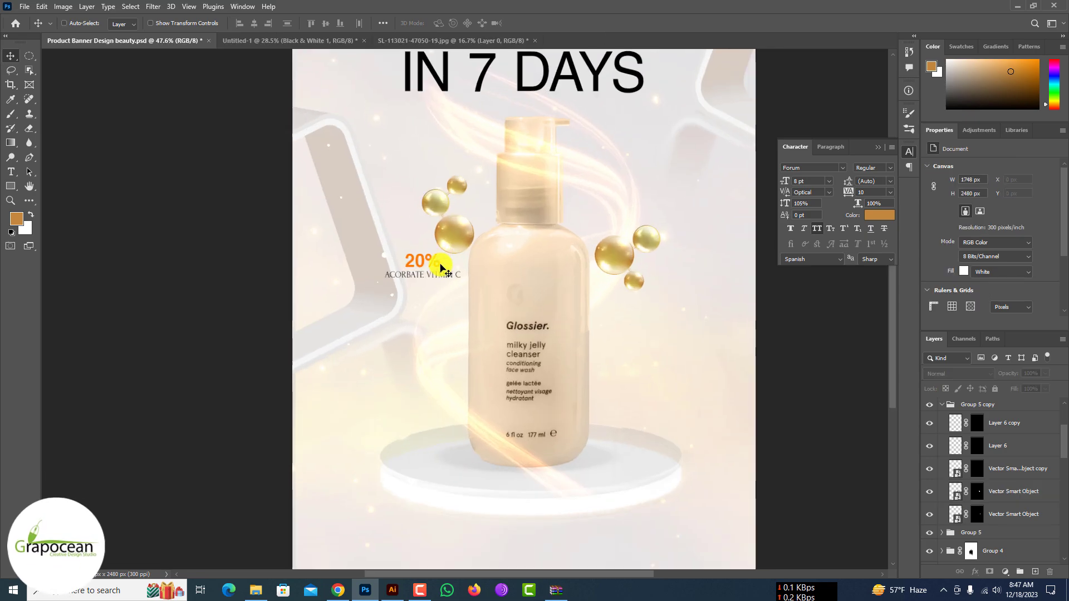
pyautogui.moveTo(427, 267); pyautogui.dragTo(644, 329)
pyautogui.click(11, 172)
pyautogui.write('3')
pyautogui.press('BackSpace')
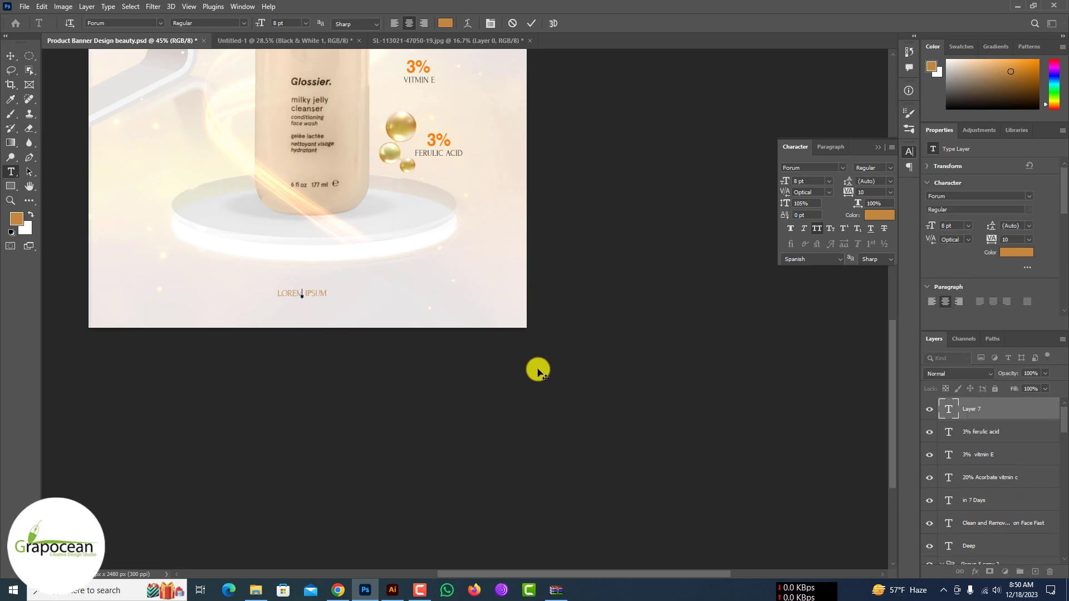
# - Enter the tagline THE FUTURE OF VITIMINE C HAS APRIVED below the plate at 13 pt in the orange of the 3% label
pyautogui.write('VITIMINE C HAS AP')
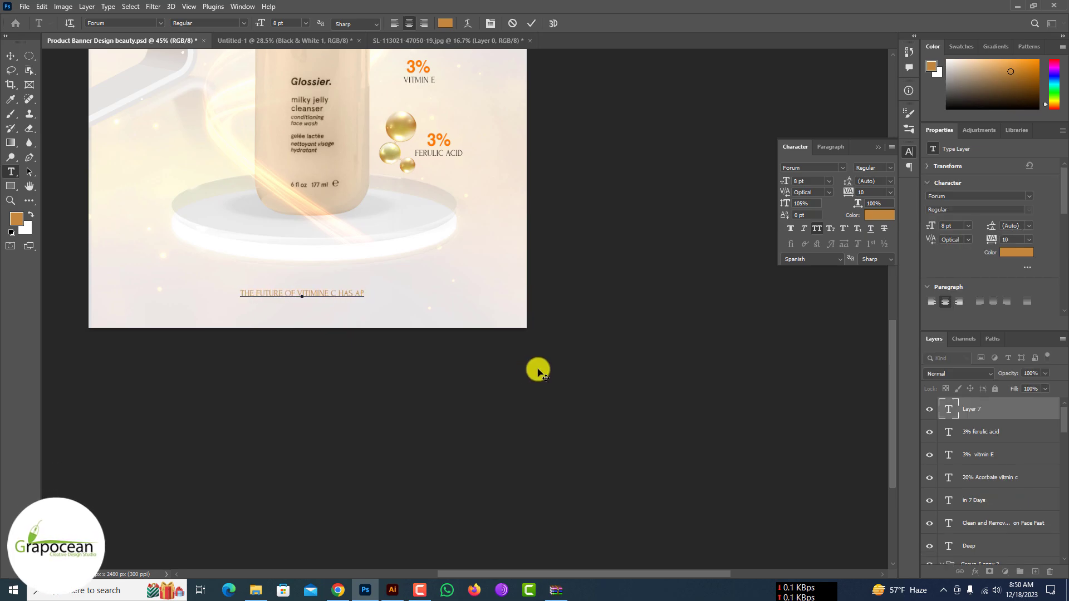
pyautogui.write('RIVED')
pyautogui.hotkey('ctrl', 'a')
pyautogui.click(445, 23)
pyautogui.moveTo(259, 23); pyautogui.dragTo(262, 23)
pyautogui.click(416, 68)
pyautogui.click(966, 381)
# - Set the tagline in Helvetica Bold and move it up, centred just under the plate
pyautogui.click(160, 22)
pyautogui.click(174, 66)
pyautogui.click(244, 23)
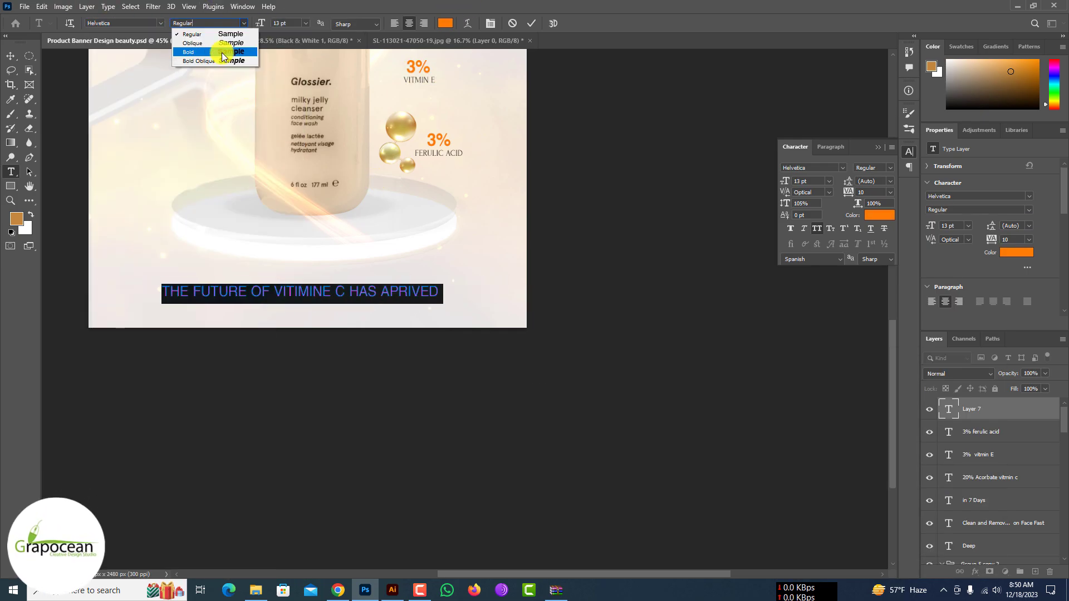
pyautogui.click(222, 52)
pyautogui.hotkey('ctrl', 'Return')
pyautogui.moveTo(406, 310); pyautogui.dragTo(398, 282)
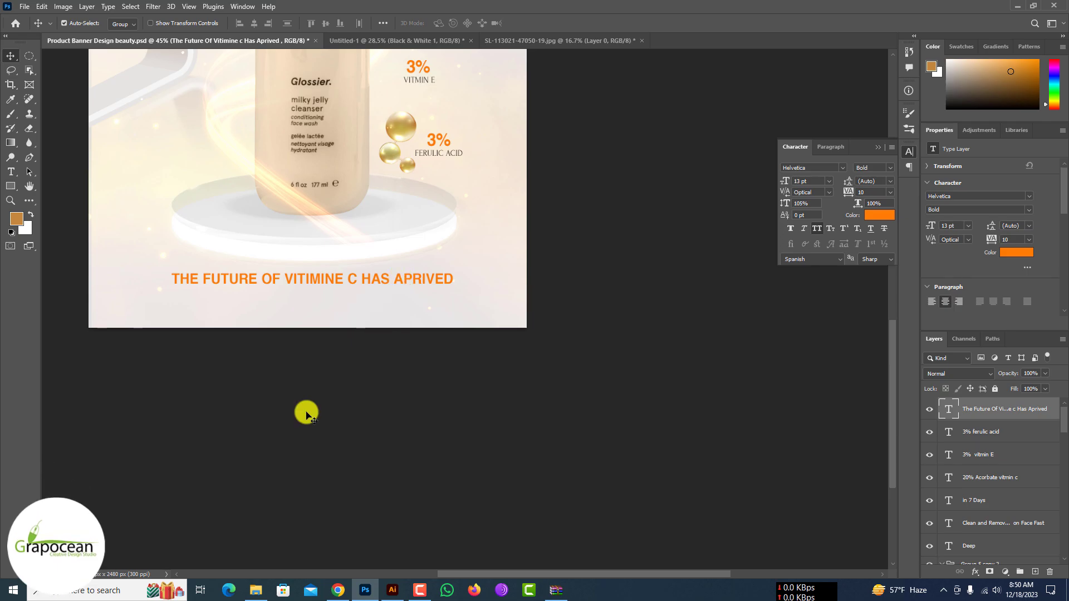
# - Add a lorem ipsum paragraph box under the tagline in Helvetica Regular at 5 pt, with All Caps turned off
pyautogui.click(11, 172)
pyautogui.moveTo(195, 297); pyautogui.dragTo(451, 319)
pyautogui.click(816, 228)
pyautogui.click(244, 23)
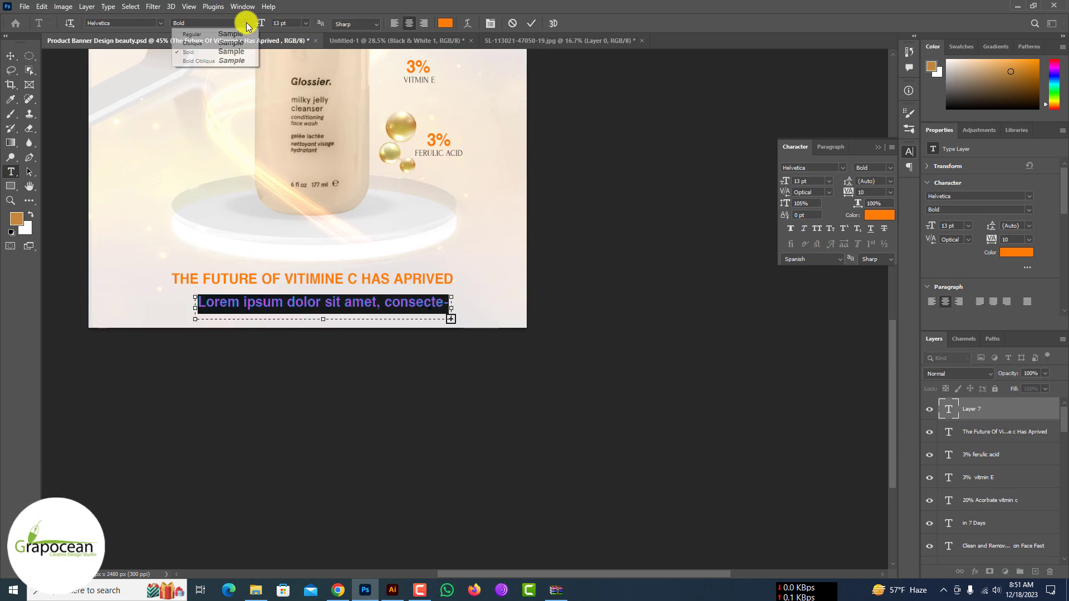
pyautogui.click(222, 33)
pyautogui.moveTo(266, 22); pyautogui.dragTo(261, 23)
pyautogui.click(12, 55)
pyautogui.moveTo(332, 307); pyautogui.dragTo(330, 303)
# - Recolour the whole lorem ipsum paragraph to a very dark grey based on the FERULIC ACID text colour
pyautogui.click(11, 172)
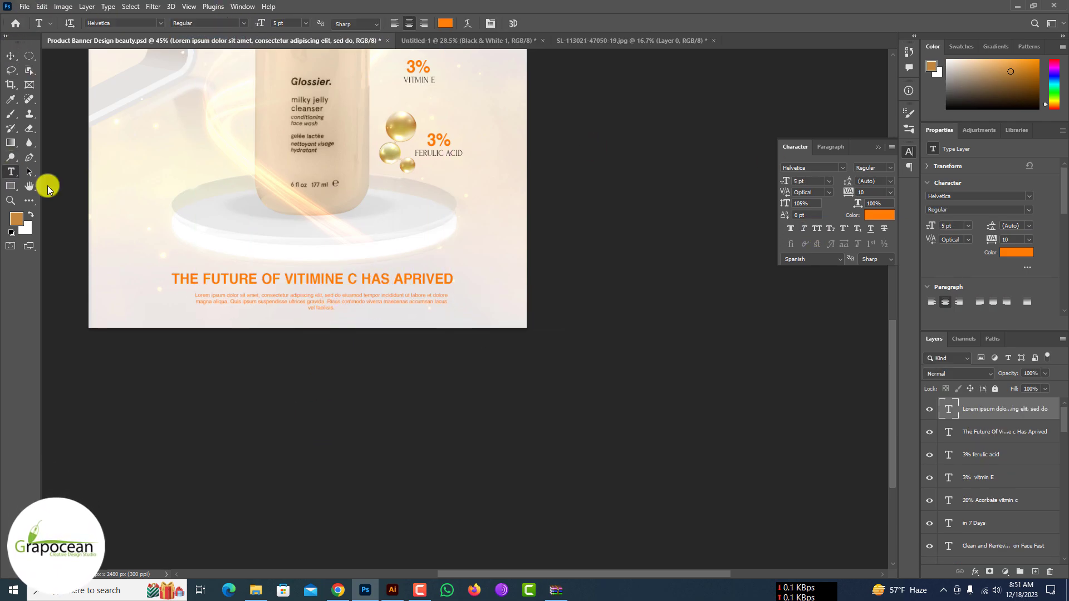
pyautogui.click(331, 302)
pyautogui.hotkey('ctrl', 'a')
pyautogui.click(444, 23)
pyautogui.click(447, 154)
pyautogui.moveTo(861, 431); pyautogui.dragTo(861, 498)
pyautogui.click(960, 381)
pyautogui.click(10, 55)
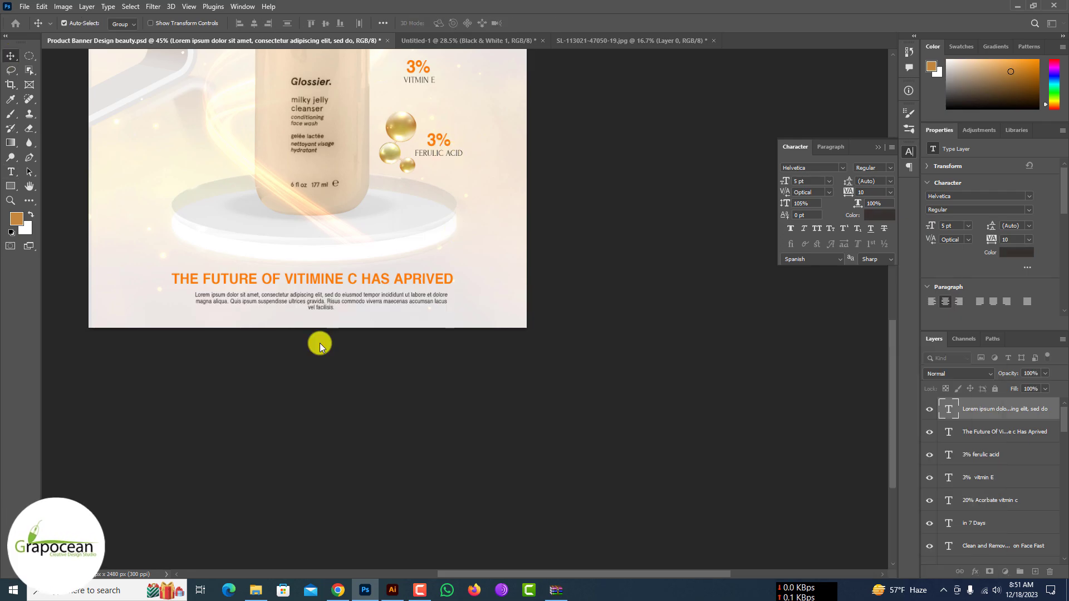
pyautogui.click(456, 443)
# - Break the tagline into two lines after the word VITIMINE
pyautogui.scroll(-5, 467, 454)
pyautogui.scroll(8, 392, 384)
pyautogui.click(11, 171)
pyautogui.click(433, 327)
pyautogui.press('Return')
pyautogui.click(11, 58)
# - Space the two-line tagline between the plate and the lorem ipsum paragraph, lowering the paragraph slightly
pyautogui.moveTo(413, 329); pyautogui.dragTo(413, 305)
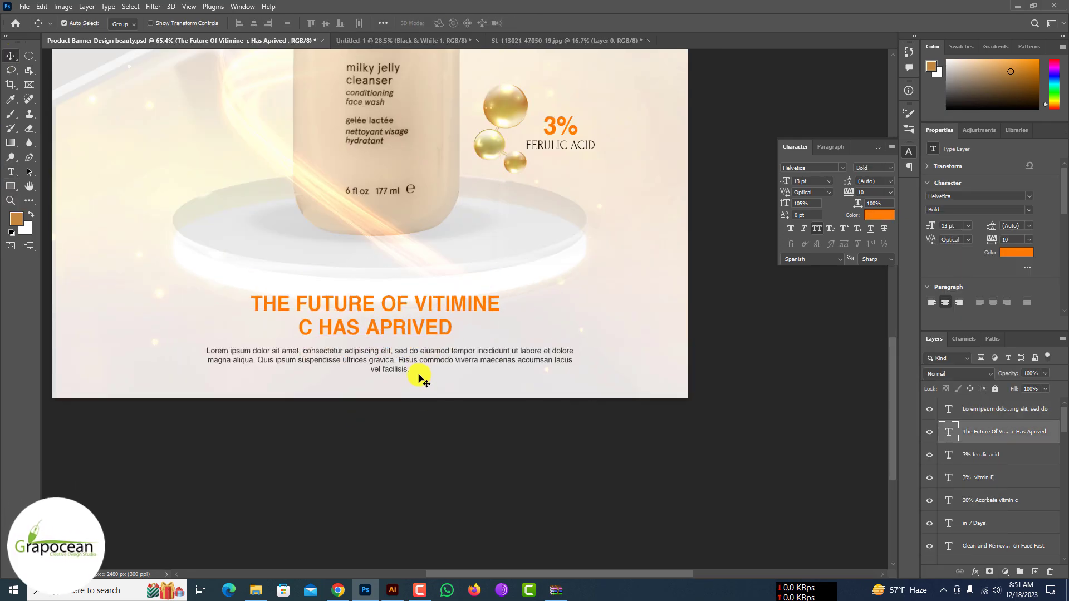
pyautogui.moveTo(420, 361); pyautogui.dragTo(420, 370)
pyautogui.moveTo(441, 319); pyautogui.dragTo(441, 329)
# - Select the bottle, plate, gold bubbles and ingredient labels together and move them slightly up
pyautogui.scroll(-6, 478, 297)
pyautogui.moveTo(304, 134); pyautogui.dragTo(557, 268)
pyautogui.scroll(5, 473, 251)
pyautogui.moveTo(445, 274); pyautogui.dragTo(445, 266)
pyautogui.click(581, 223)
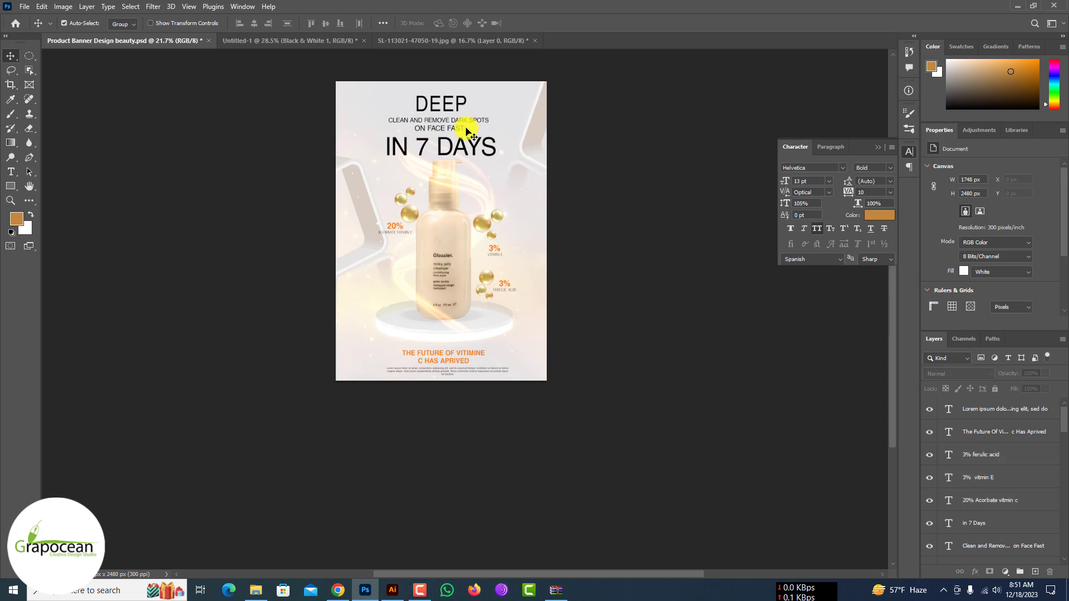
# - Move the DEEP heading, the subheading and the IN 7 DAYS text slightly up, one by one
pyautogui.scroll(5, 462, 123)
pyautogui.moveTo(443, 93); pyautogui.dragTo(443, 81)
pyautogui.moveTo(446, 123); pyautogui.dragTo(446, 112)
pyautogui.moveTo(453, 163); pyautogui.dragTo(453, 151)
pyautogui.click(671, 242)
pyautogui.scroll(-7, 648, 300)
pyautogui.scroll(7, 490, 426)
pyautogui.scroll(-7, 495, 337)
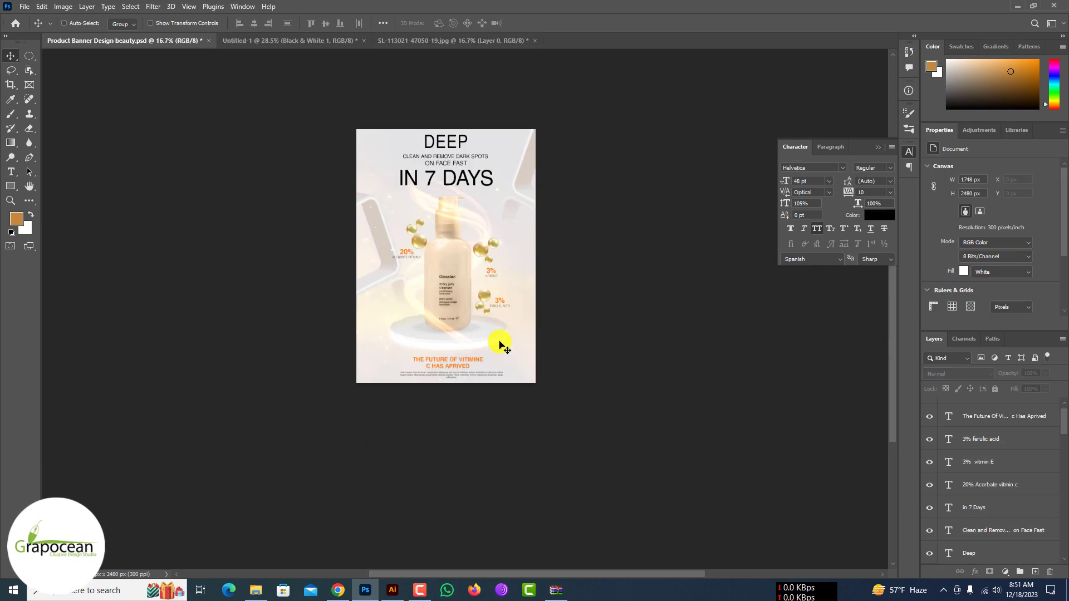
# - Undo the upward moves of the three headline texts
pyautogui.hotkey('ctrl', 'z')
pyautogui.hotkey('ctrl', 'z')
pyautogui.hotkey('ctrl', 'z')
pyautogui.scroll(-4, 454, 252)
pyautogui.scroll(18, 473, 257)
pyautogui.scroll(-16, 449, 327)
pyautogui.scroll(5, 370, 250)
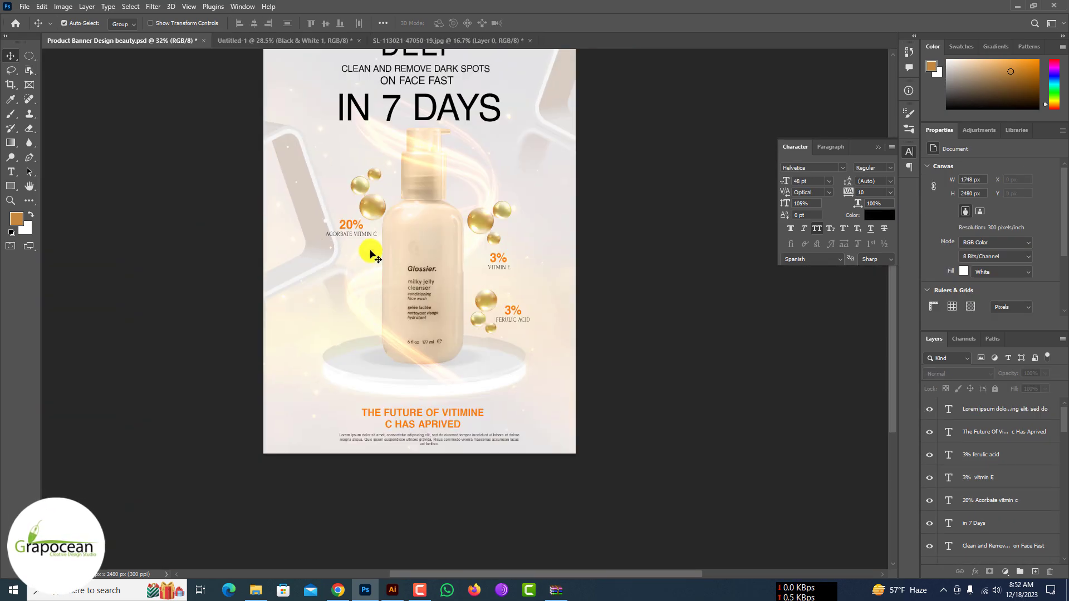
pyautogui.scroll(-5, 369, 251)
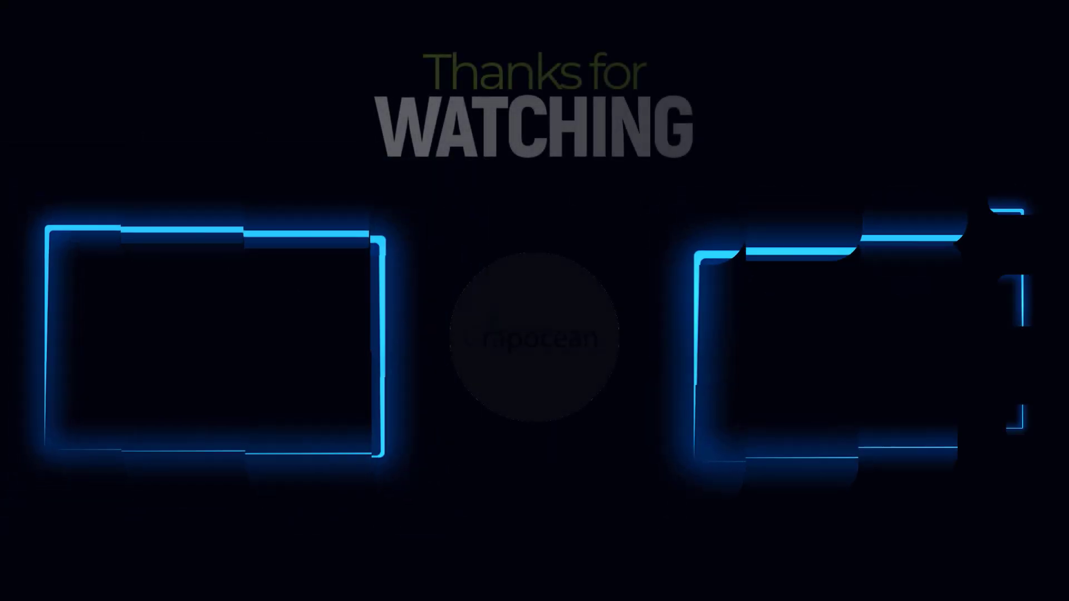